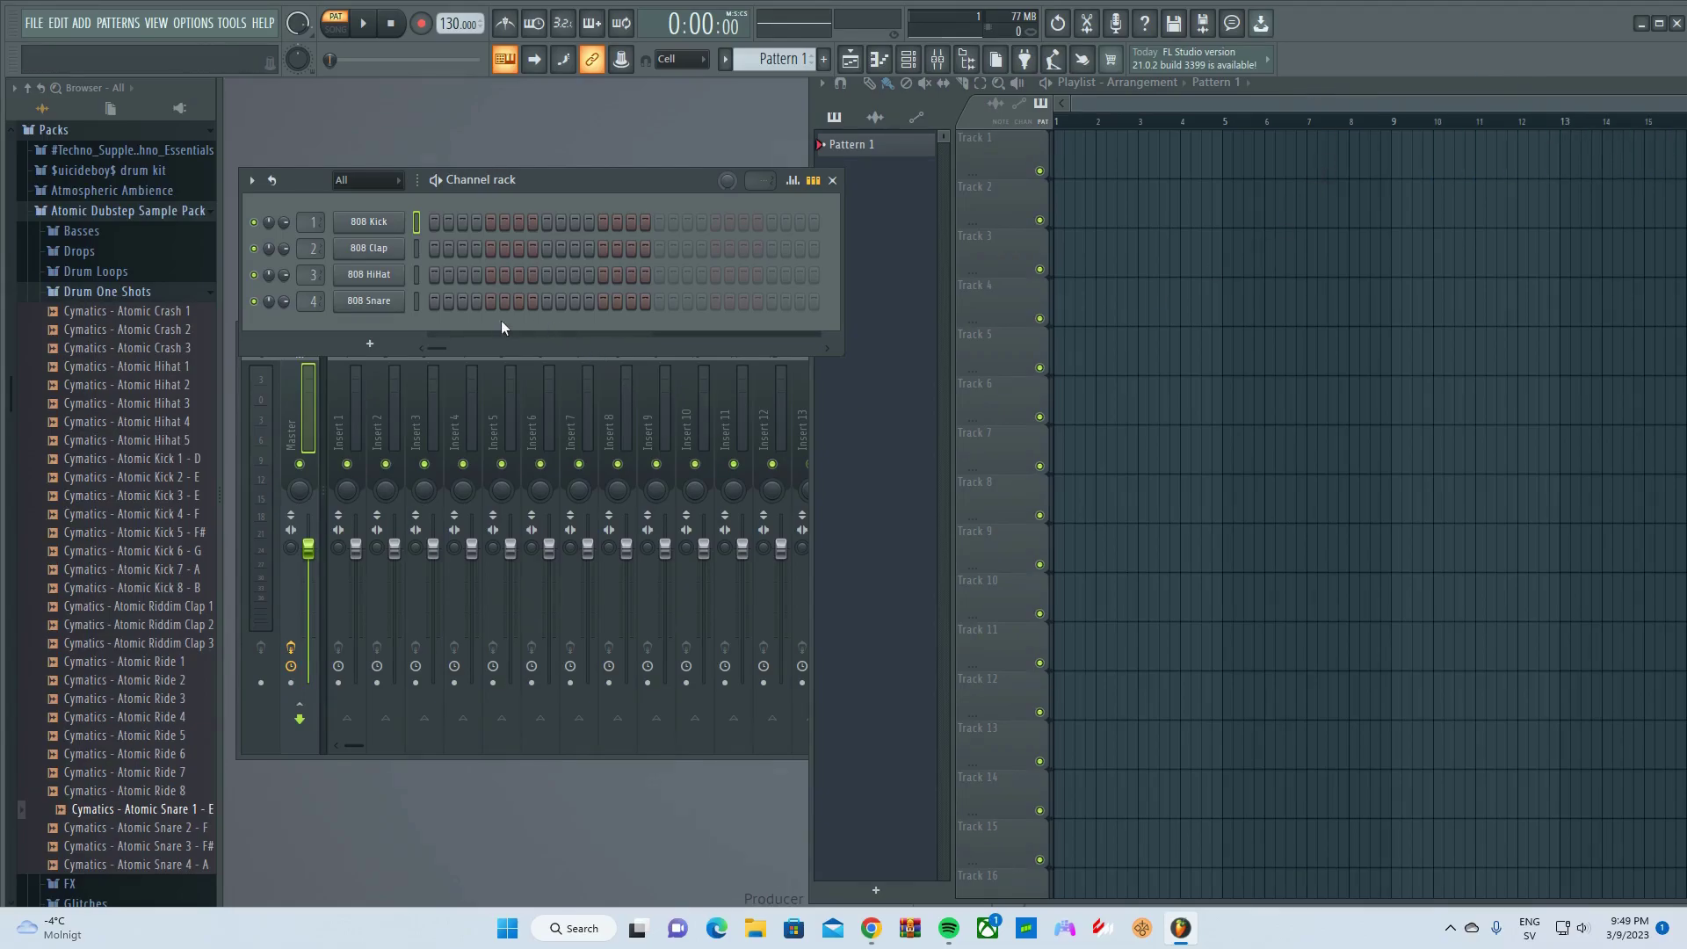
Add Serum as a new instrument channel in the channel rack
left_click(394, 350)
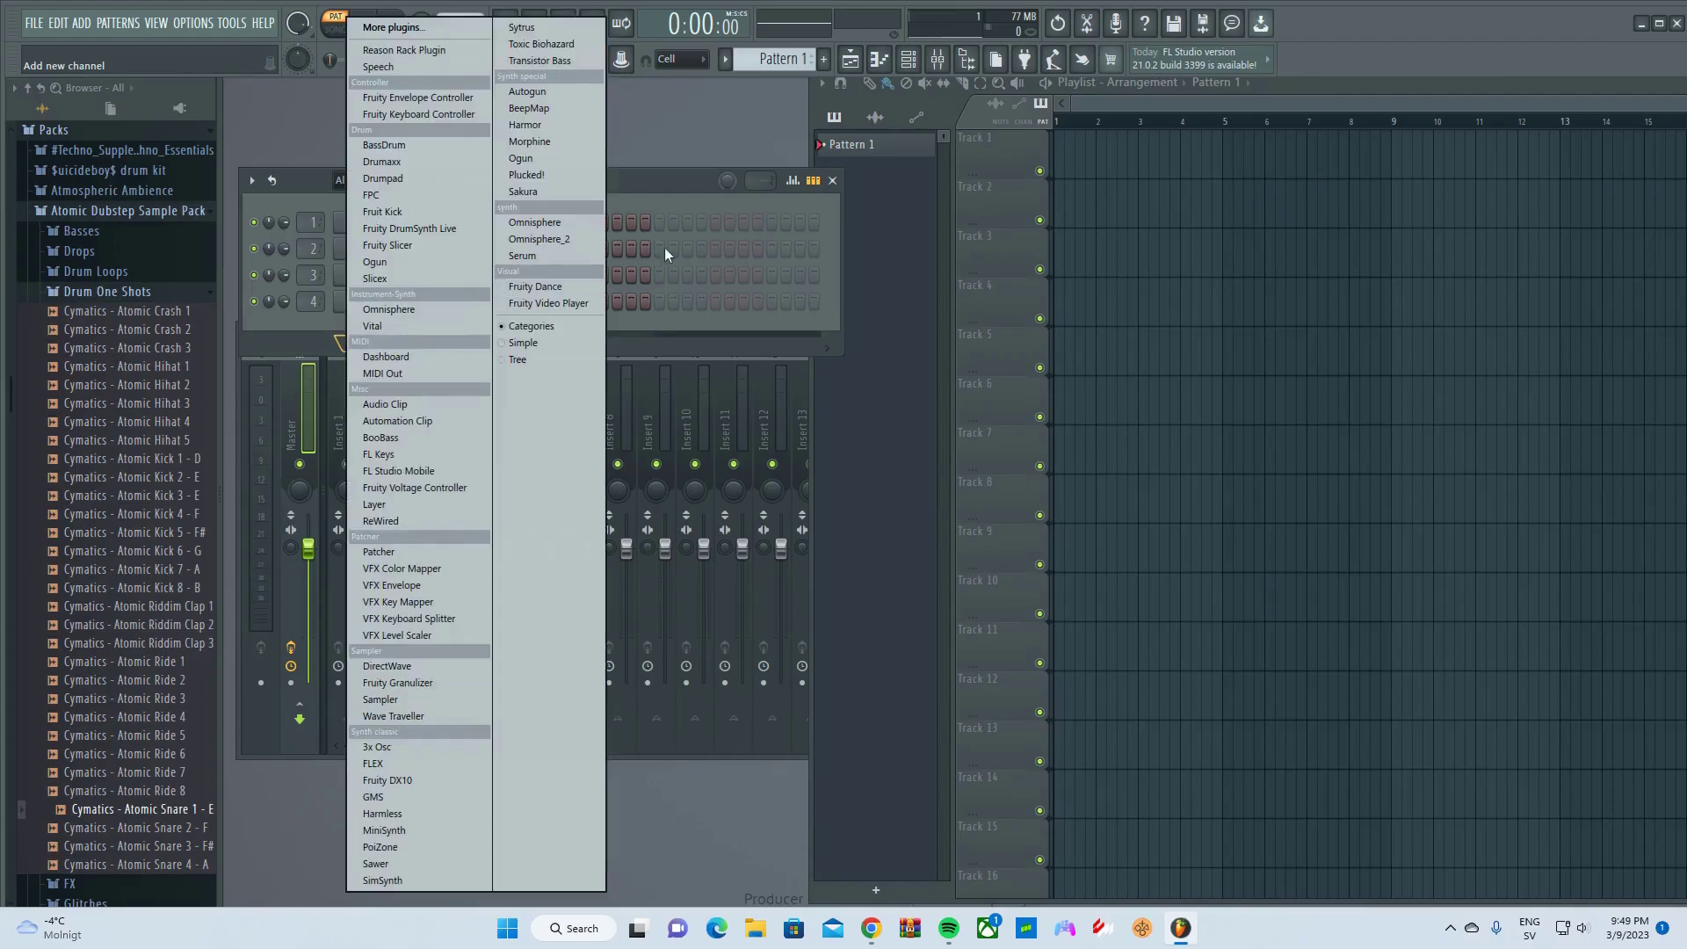
left_click(578, 254)
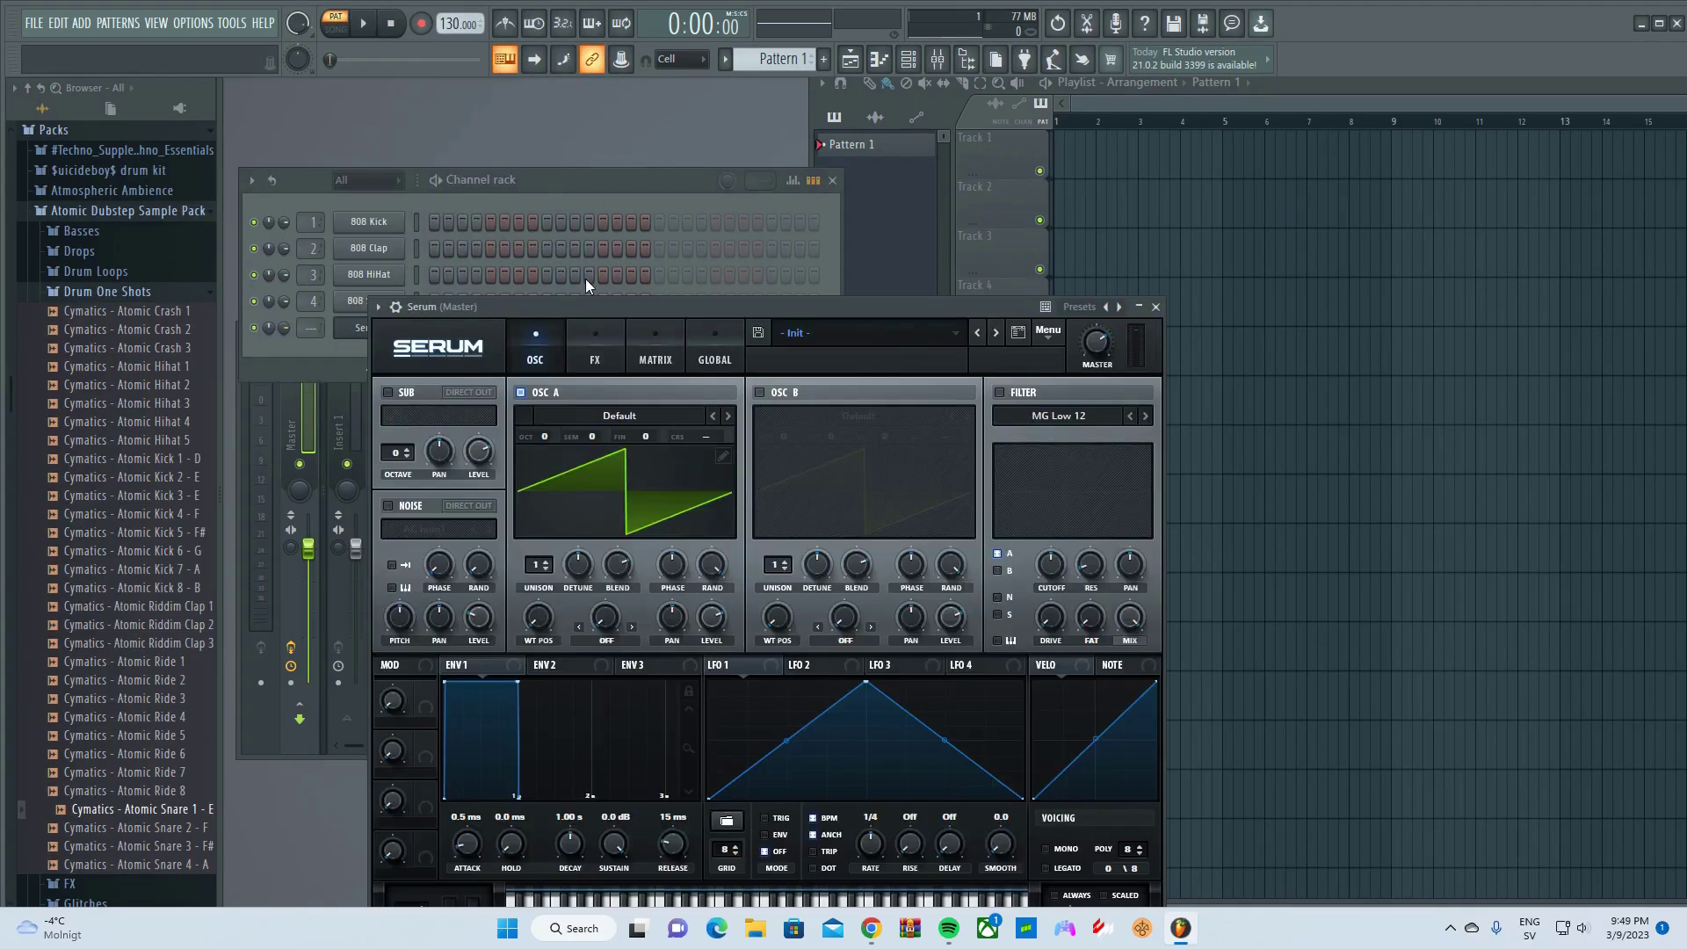
left_click(1156, 306)
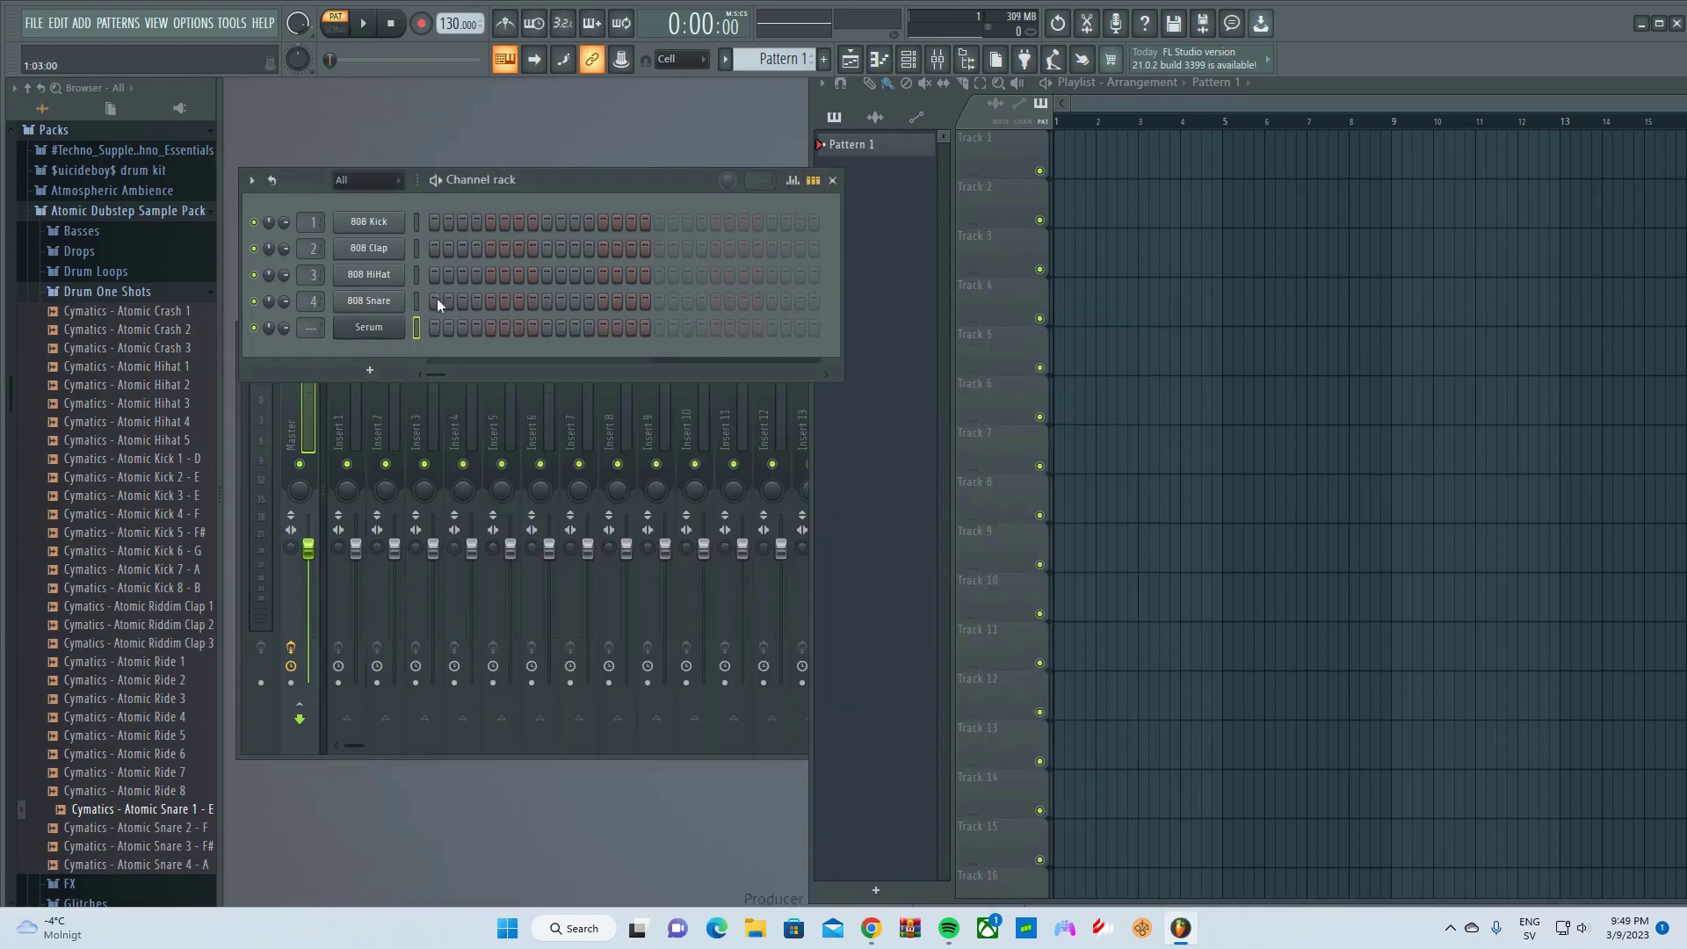
In the Serum channel's piano roll, draw one F2 note stretching to bar 5
right_click(387, 338)
left_click(462, 324)
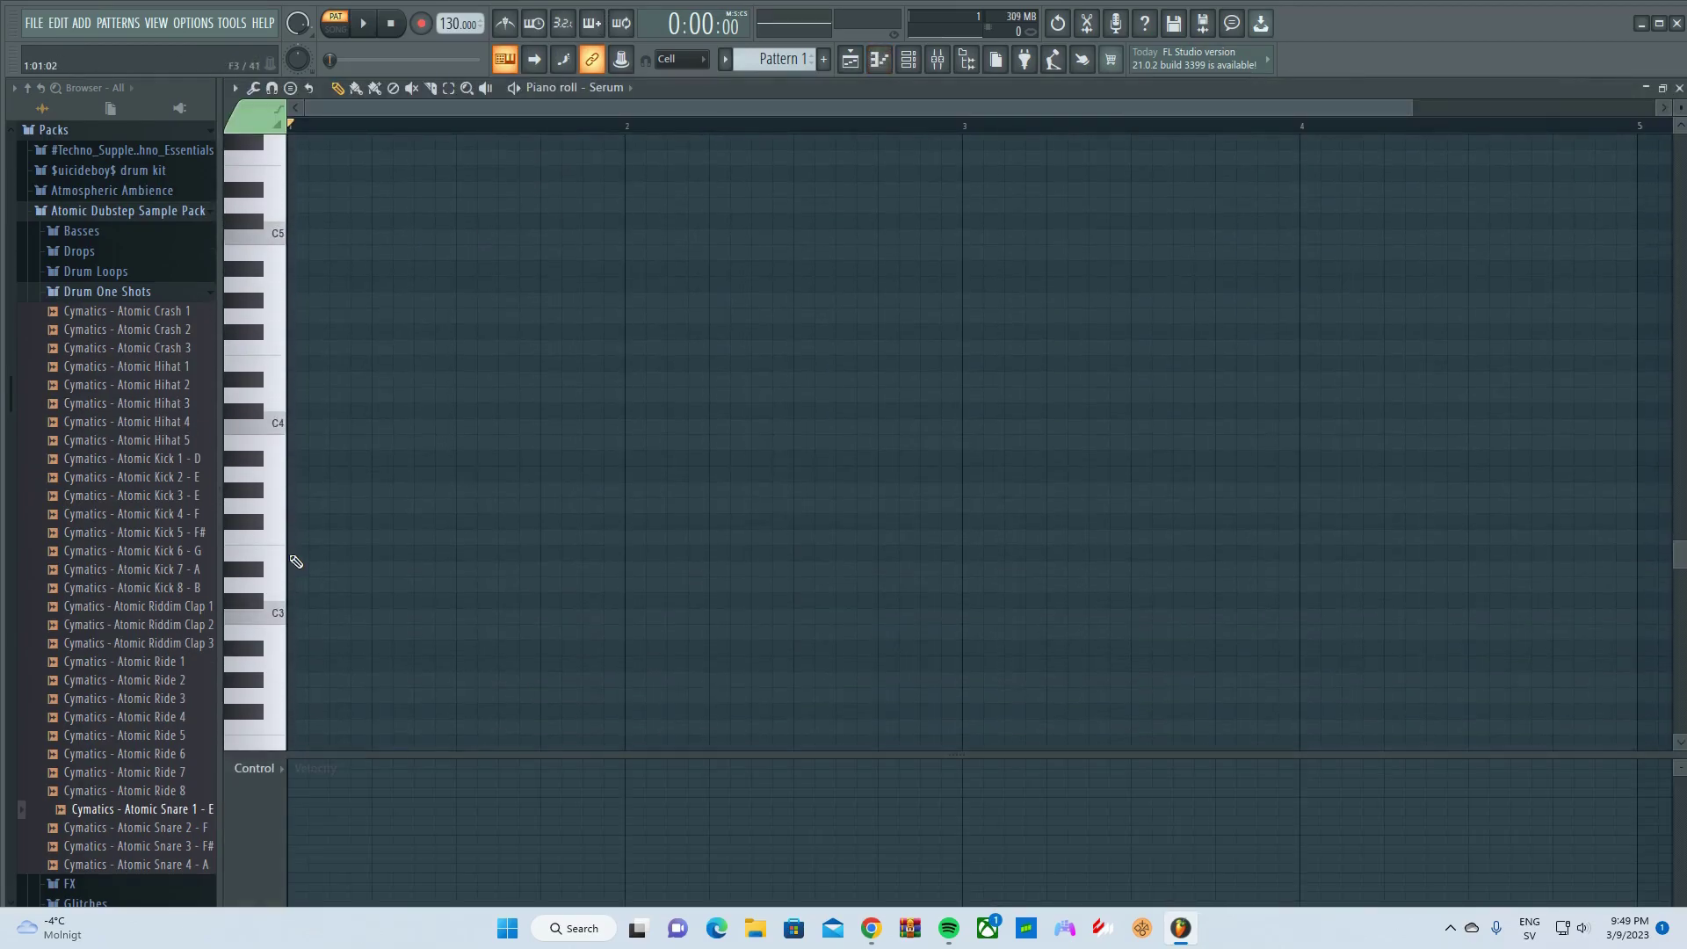
scroll(278, 600, "down", 5)
left_click_drag(270, 567, 1574, 444)
left_click(299, 471)
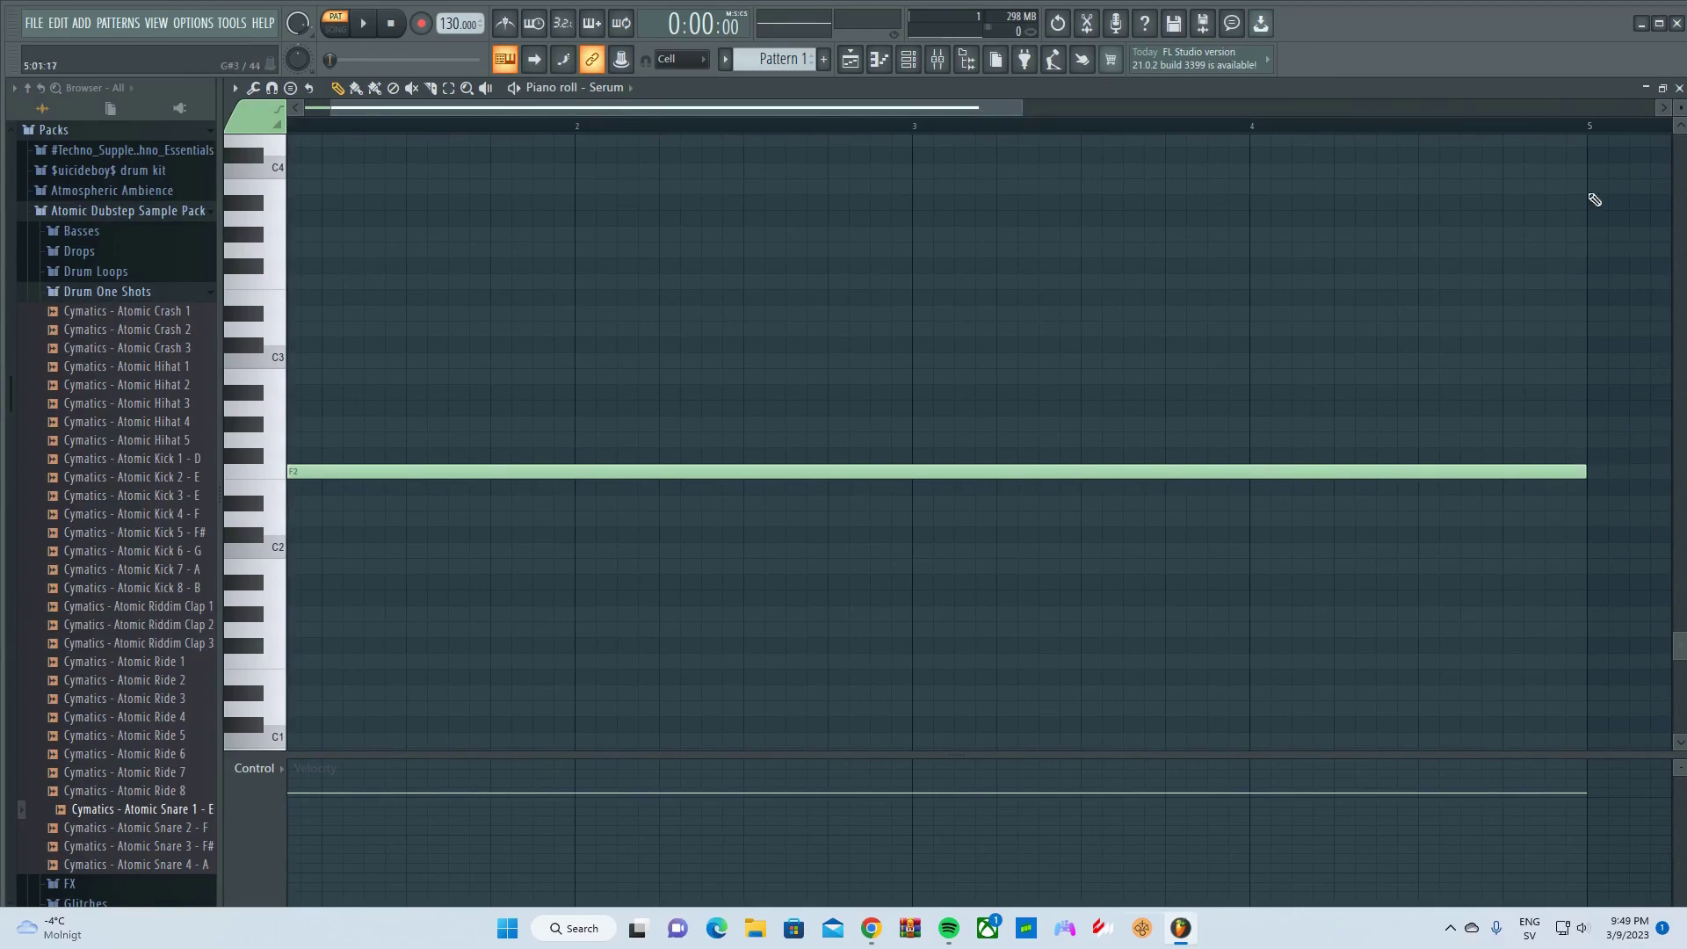
key("F7")
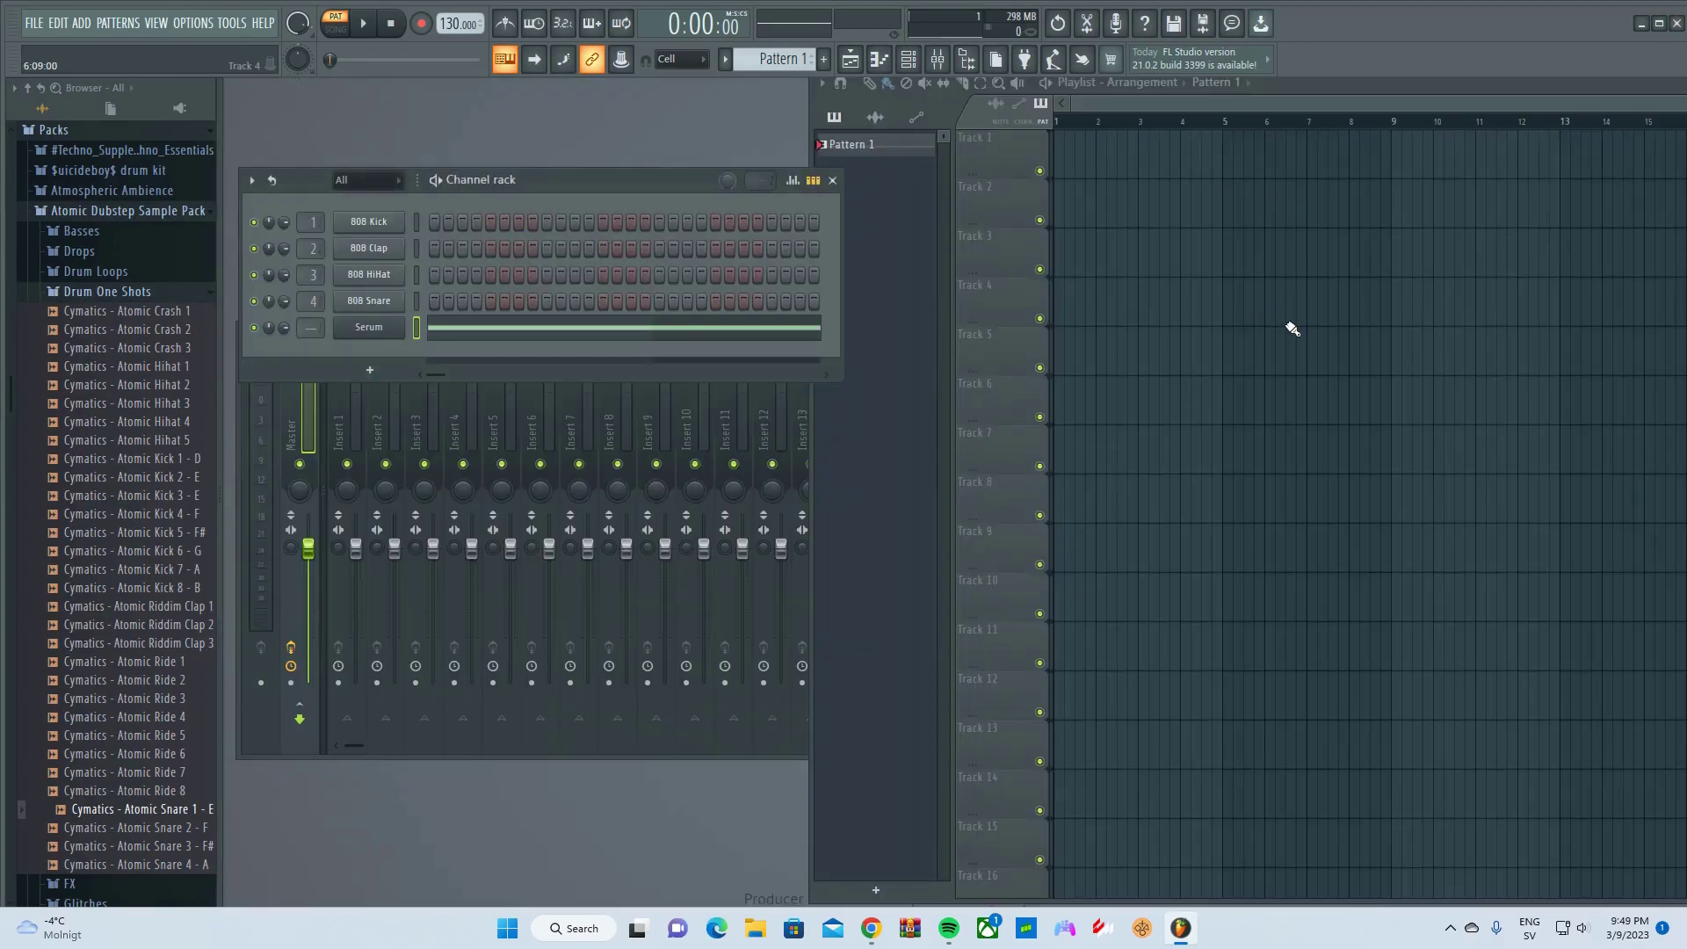
Load the Basic Shapes wavetable into oscillator A and morph it to a square wave
left_click(379, 329)
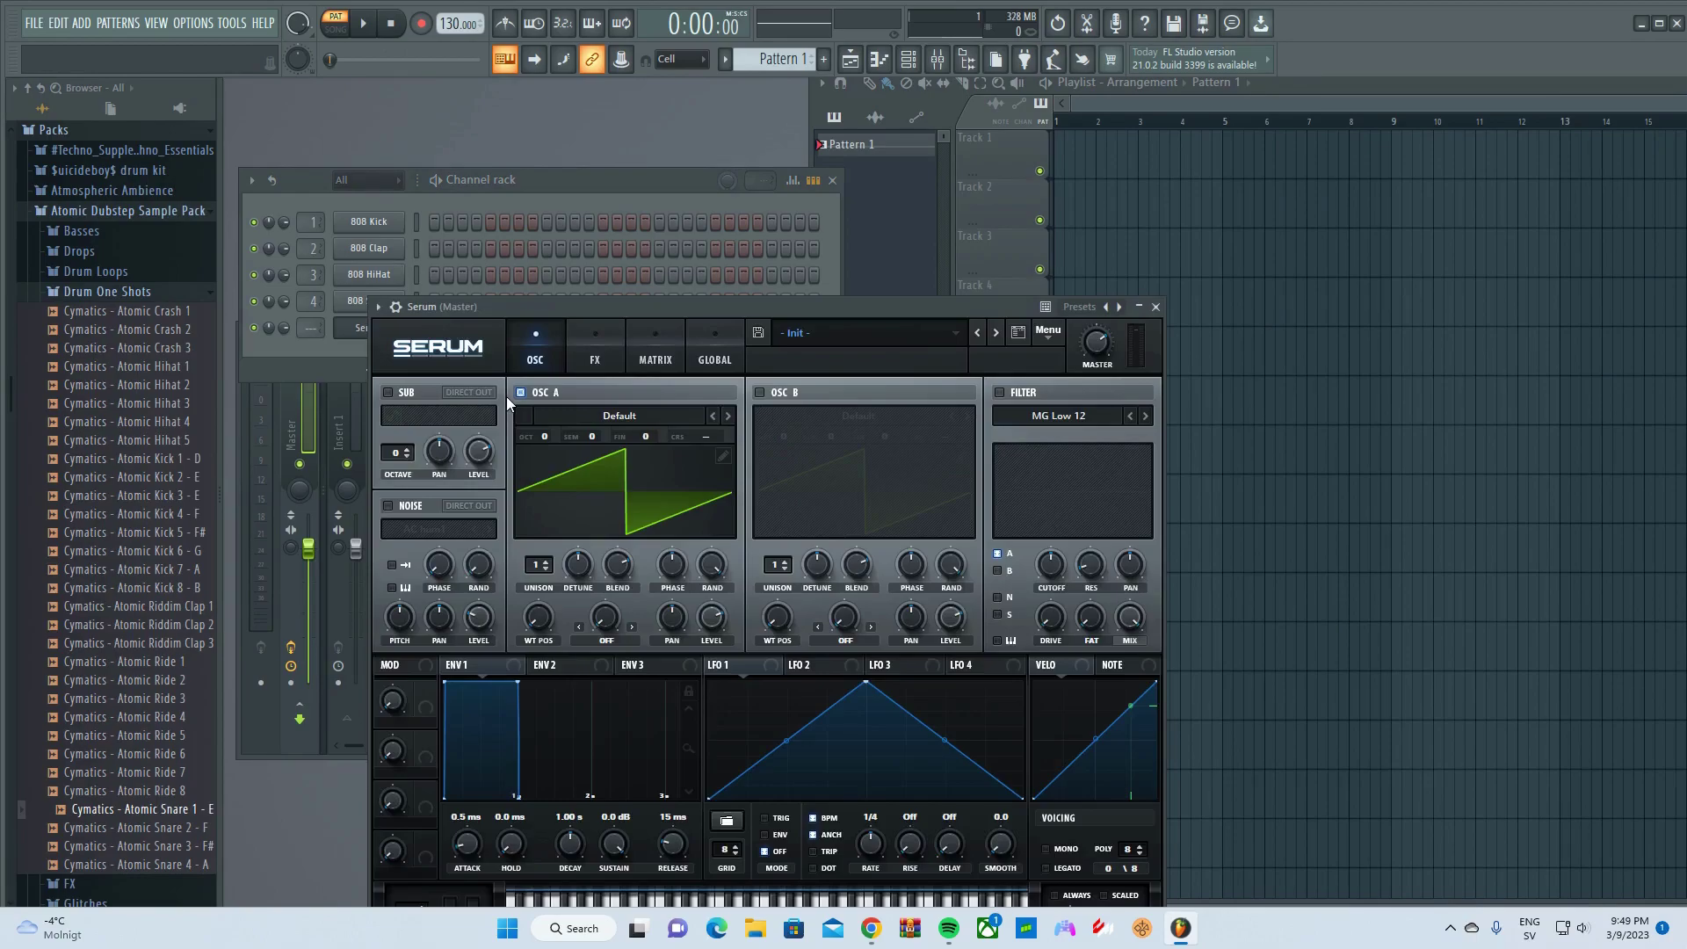
left_click(604, 413)
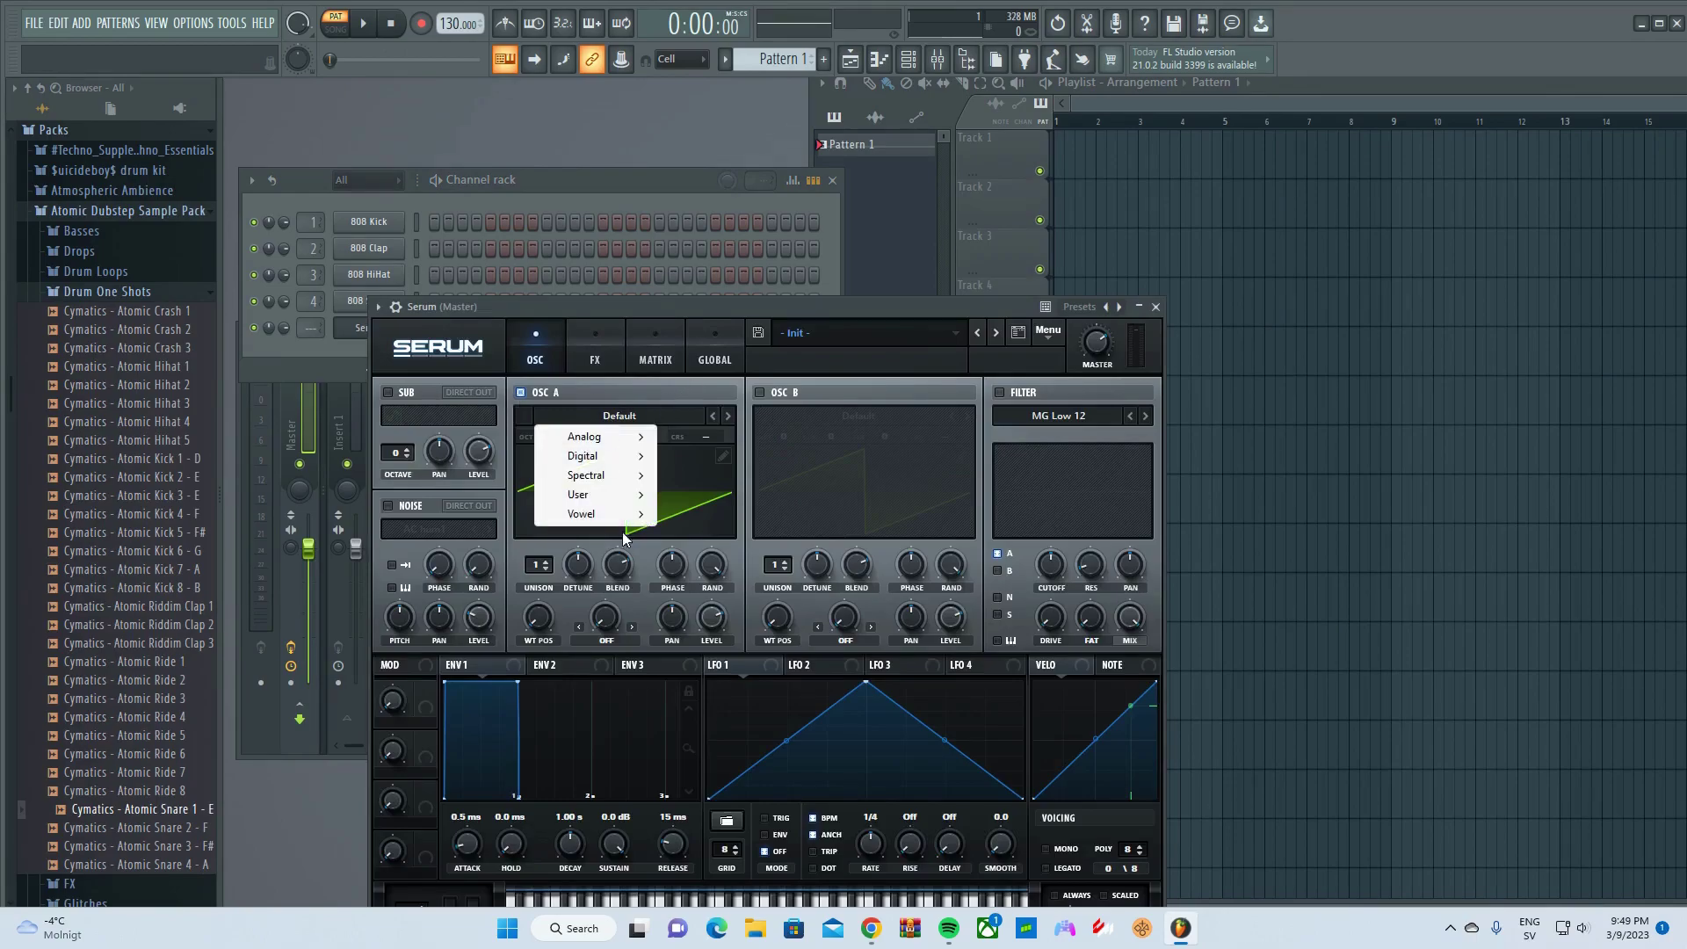
mouse_move(607, 440)
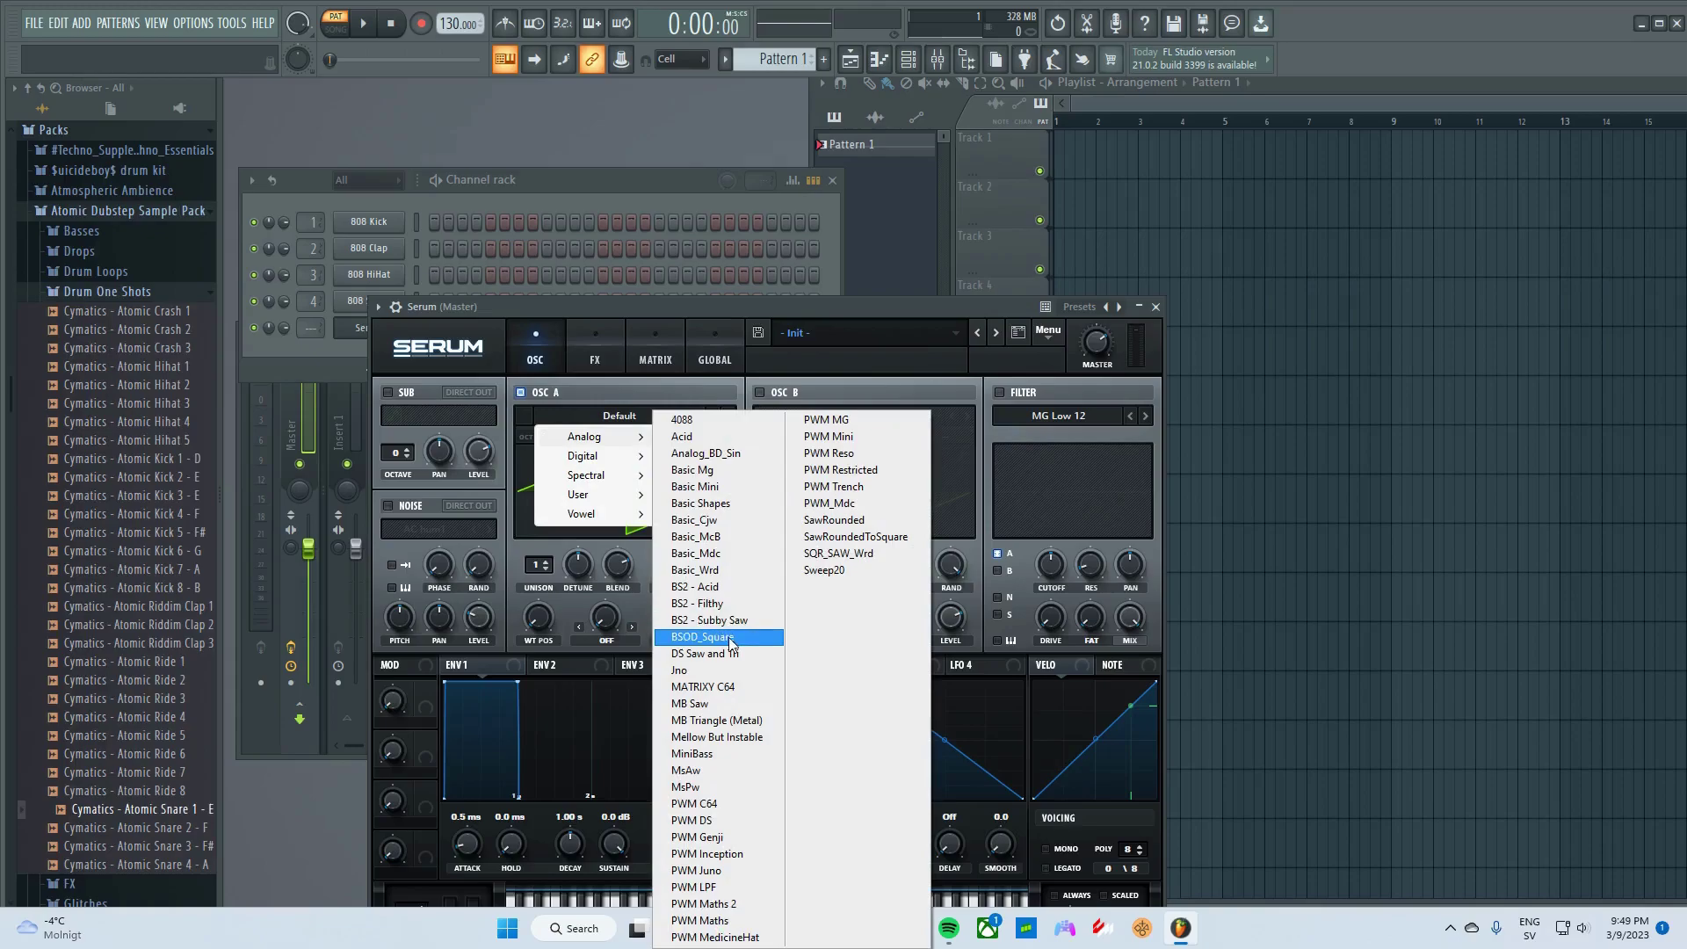
left_click(727, 510)
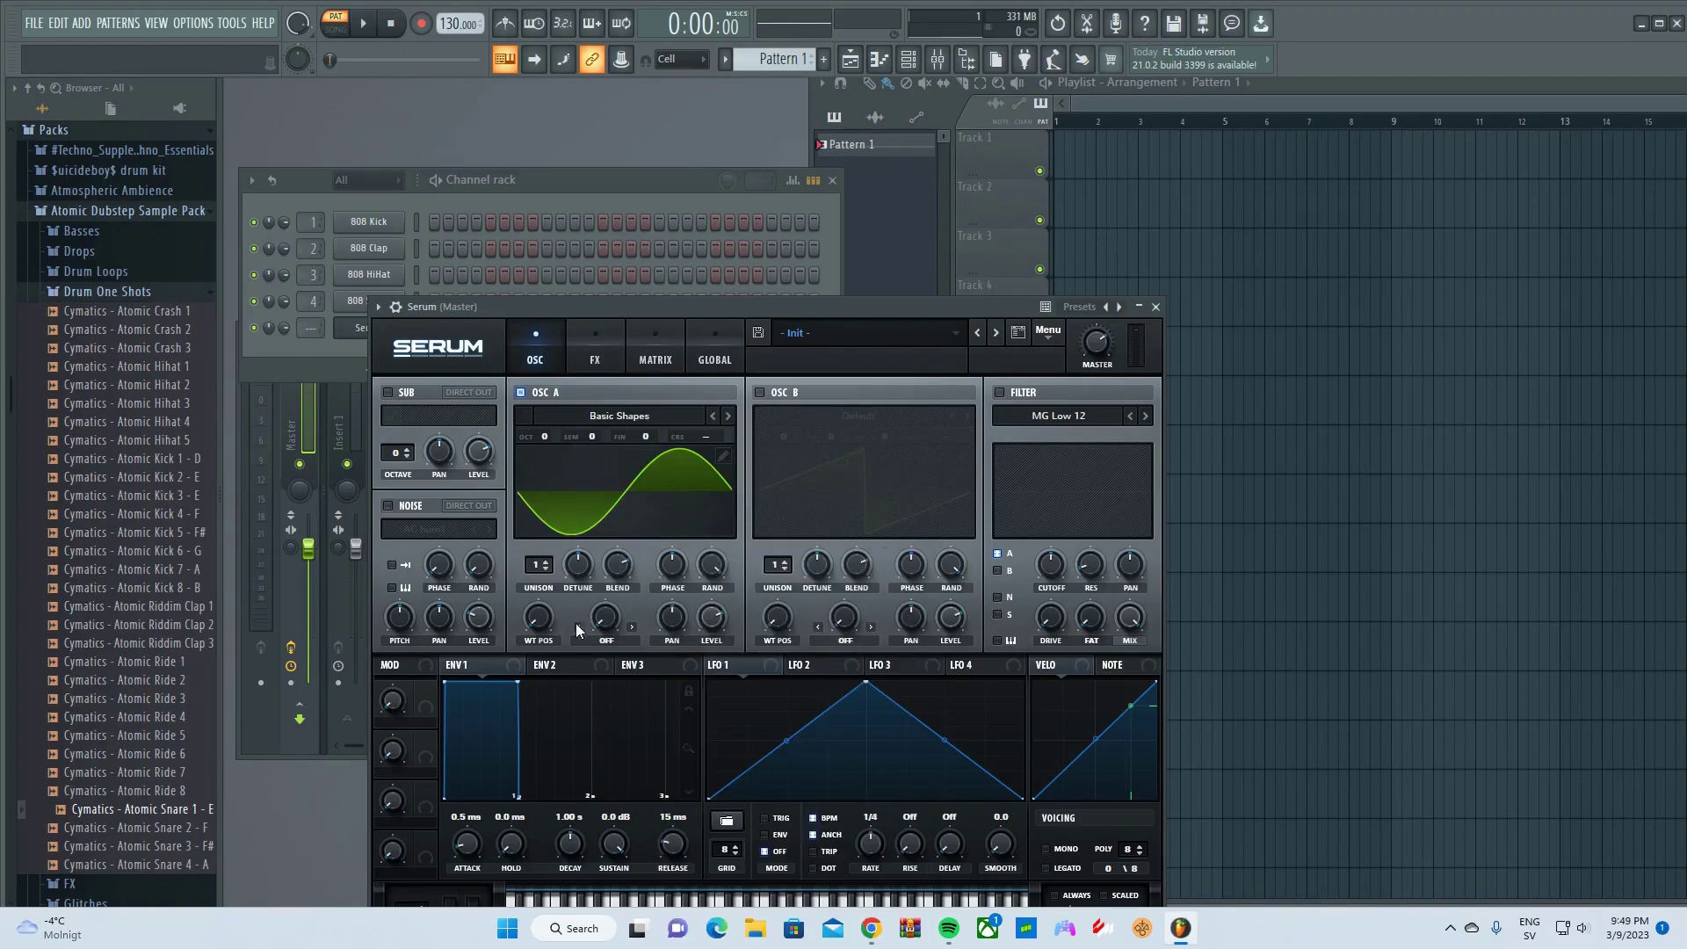
left_click_drag(535, 625, 539, 525)
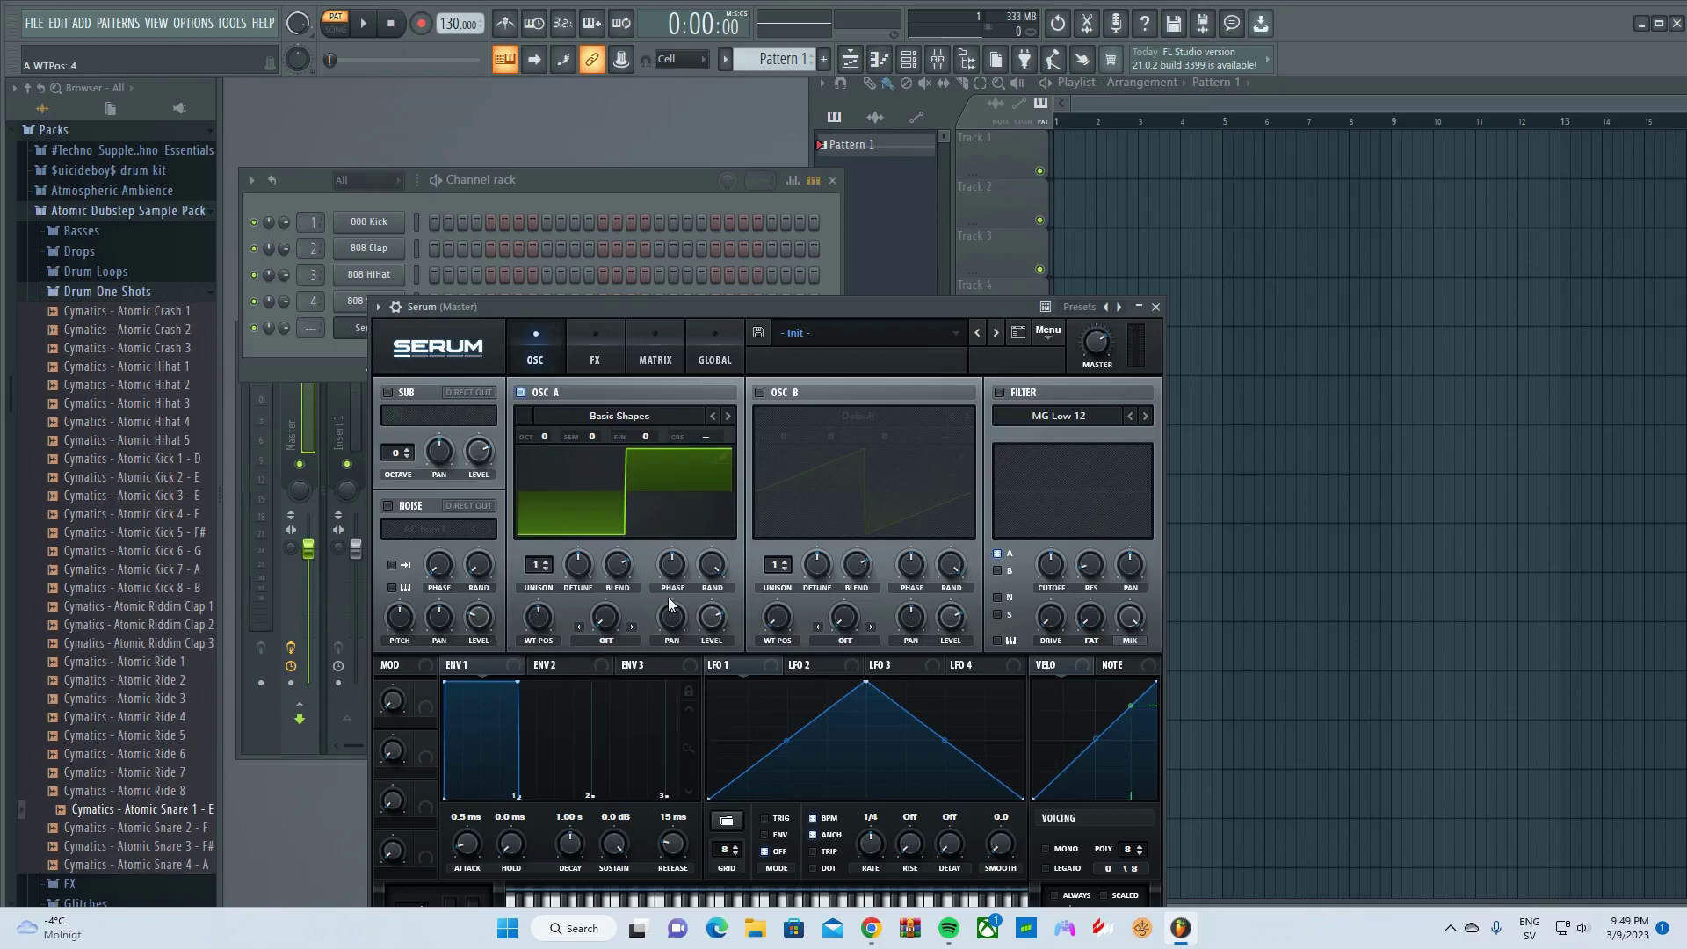
Set oscillator A's level to 0, modulate it with LFO 1, and audition it
left_click_drag(712, 618, 620, 750)
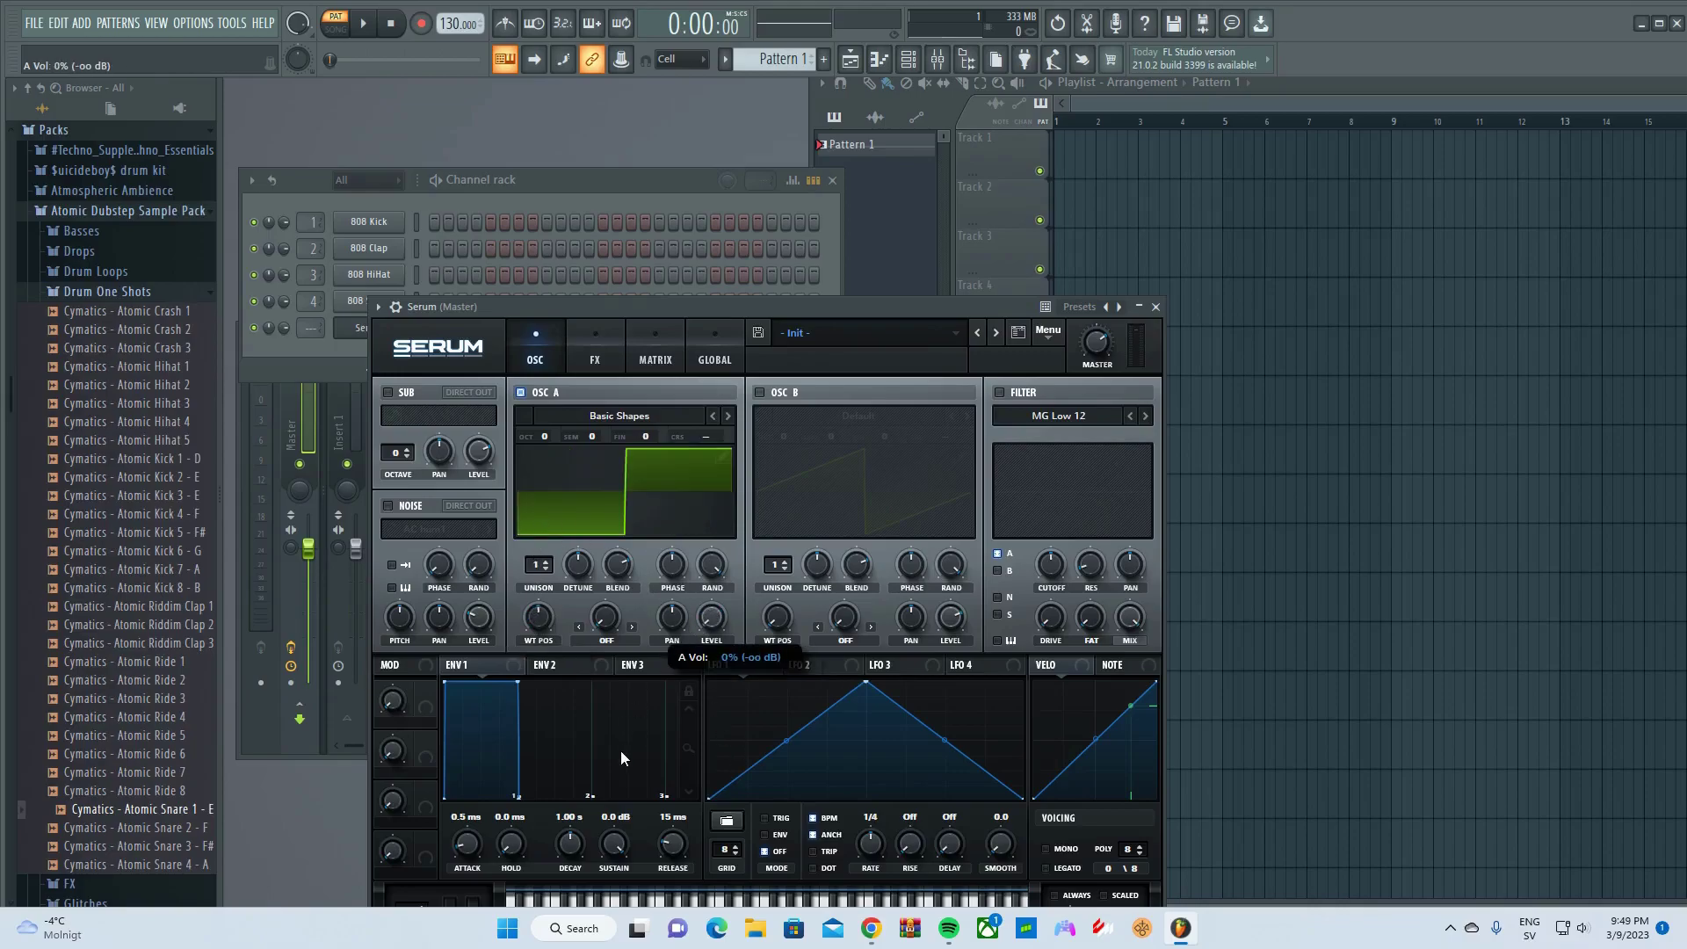
left_click_drag(699, 626, 712, 617)
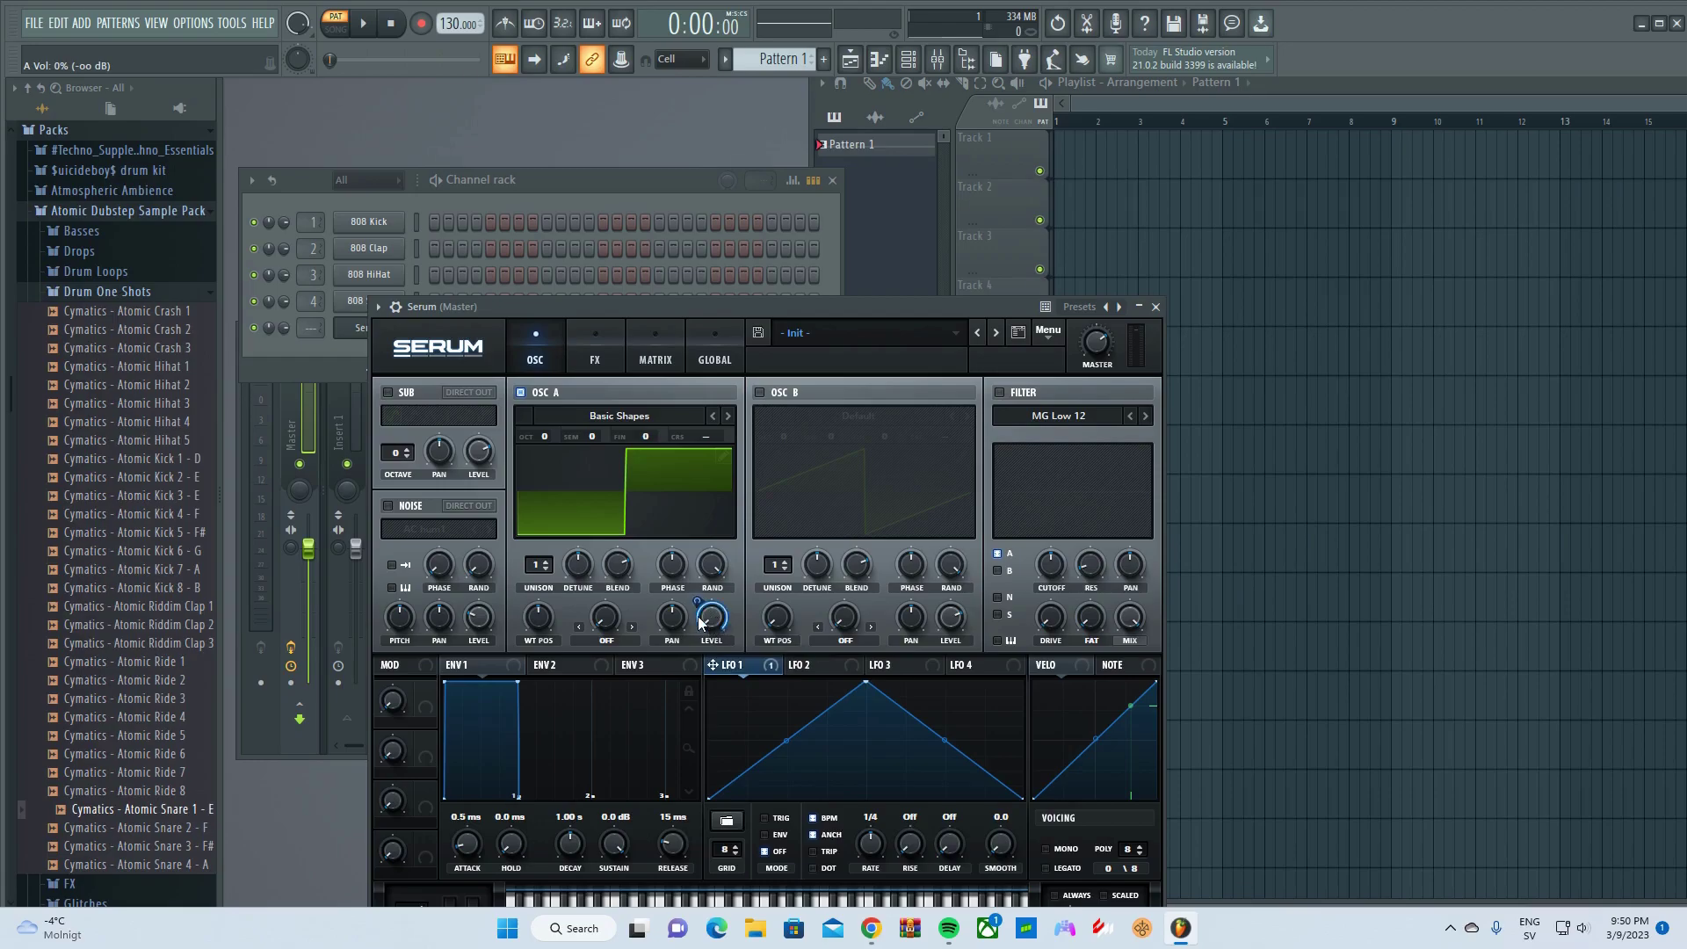
key("space")
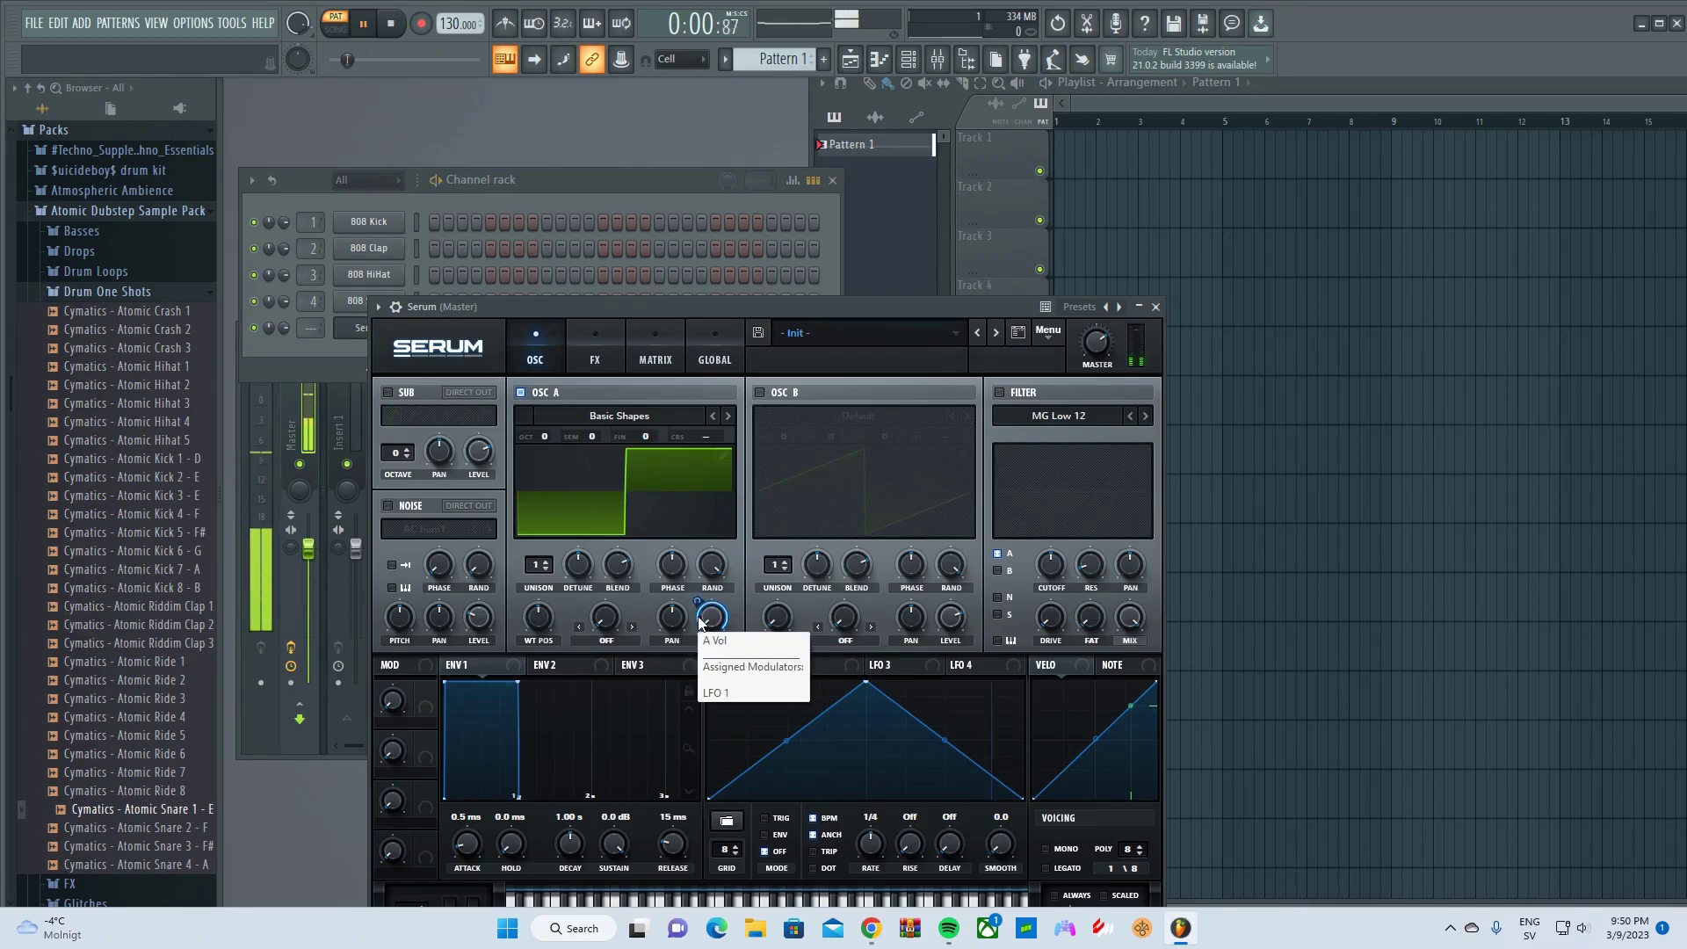
key("space")
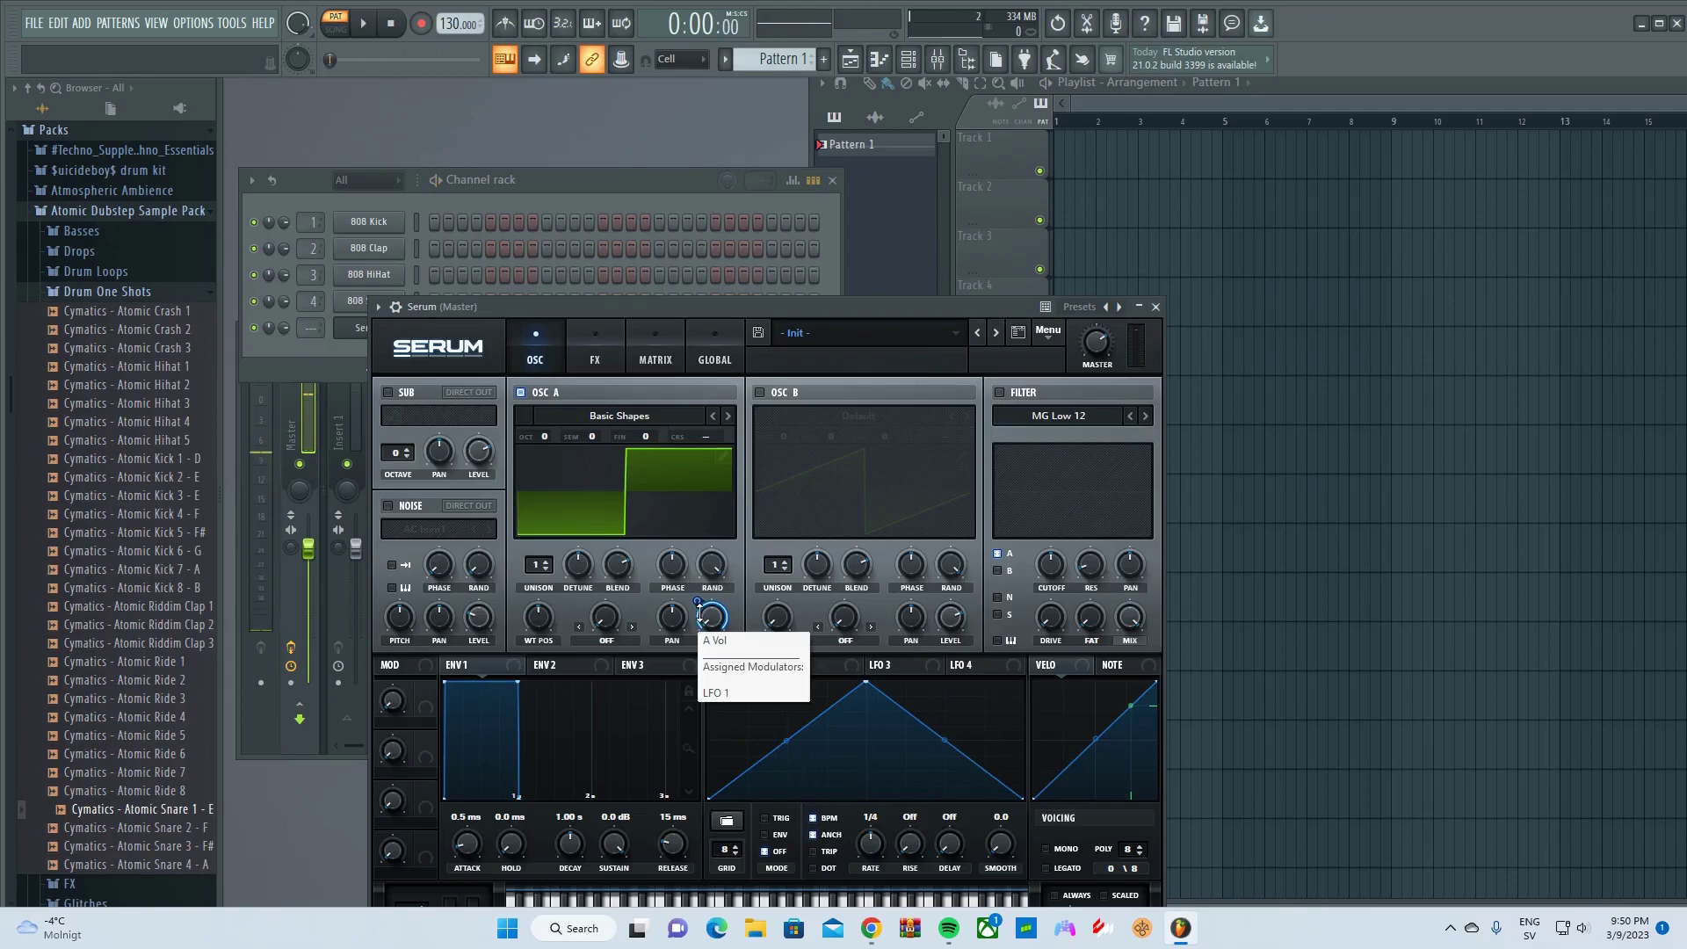
Set the tempo to 140 BPM, then try oscillator A an octave lower and restore it
right_click(446, 25)
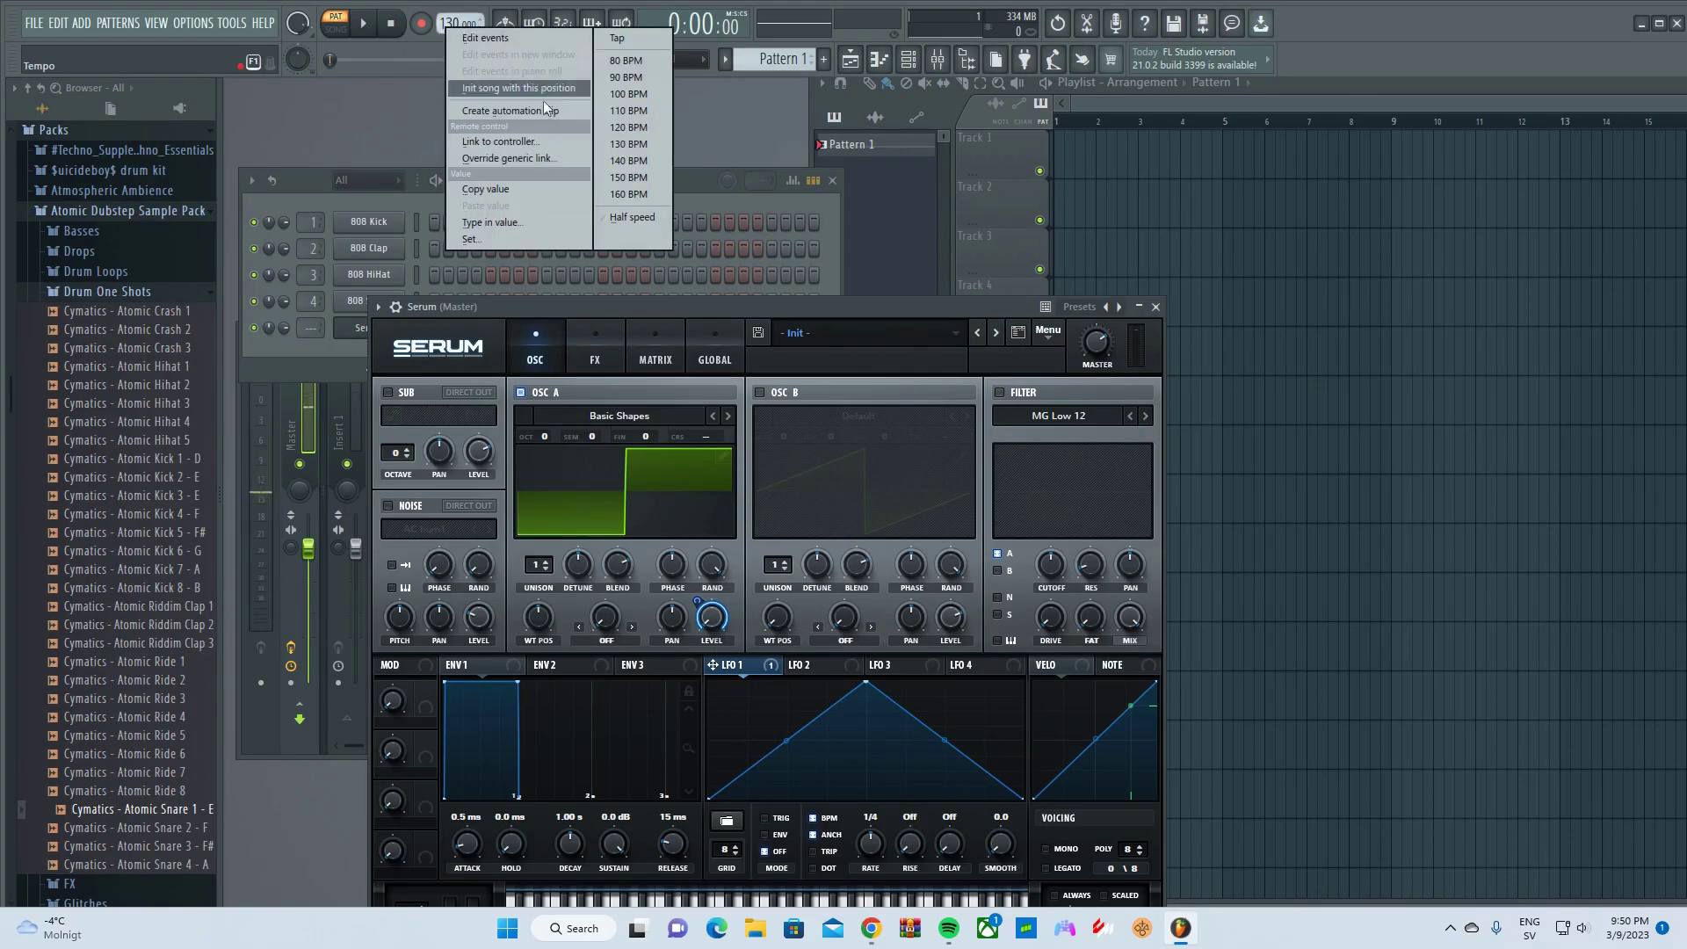
left_click(623, 160)
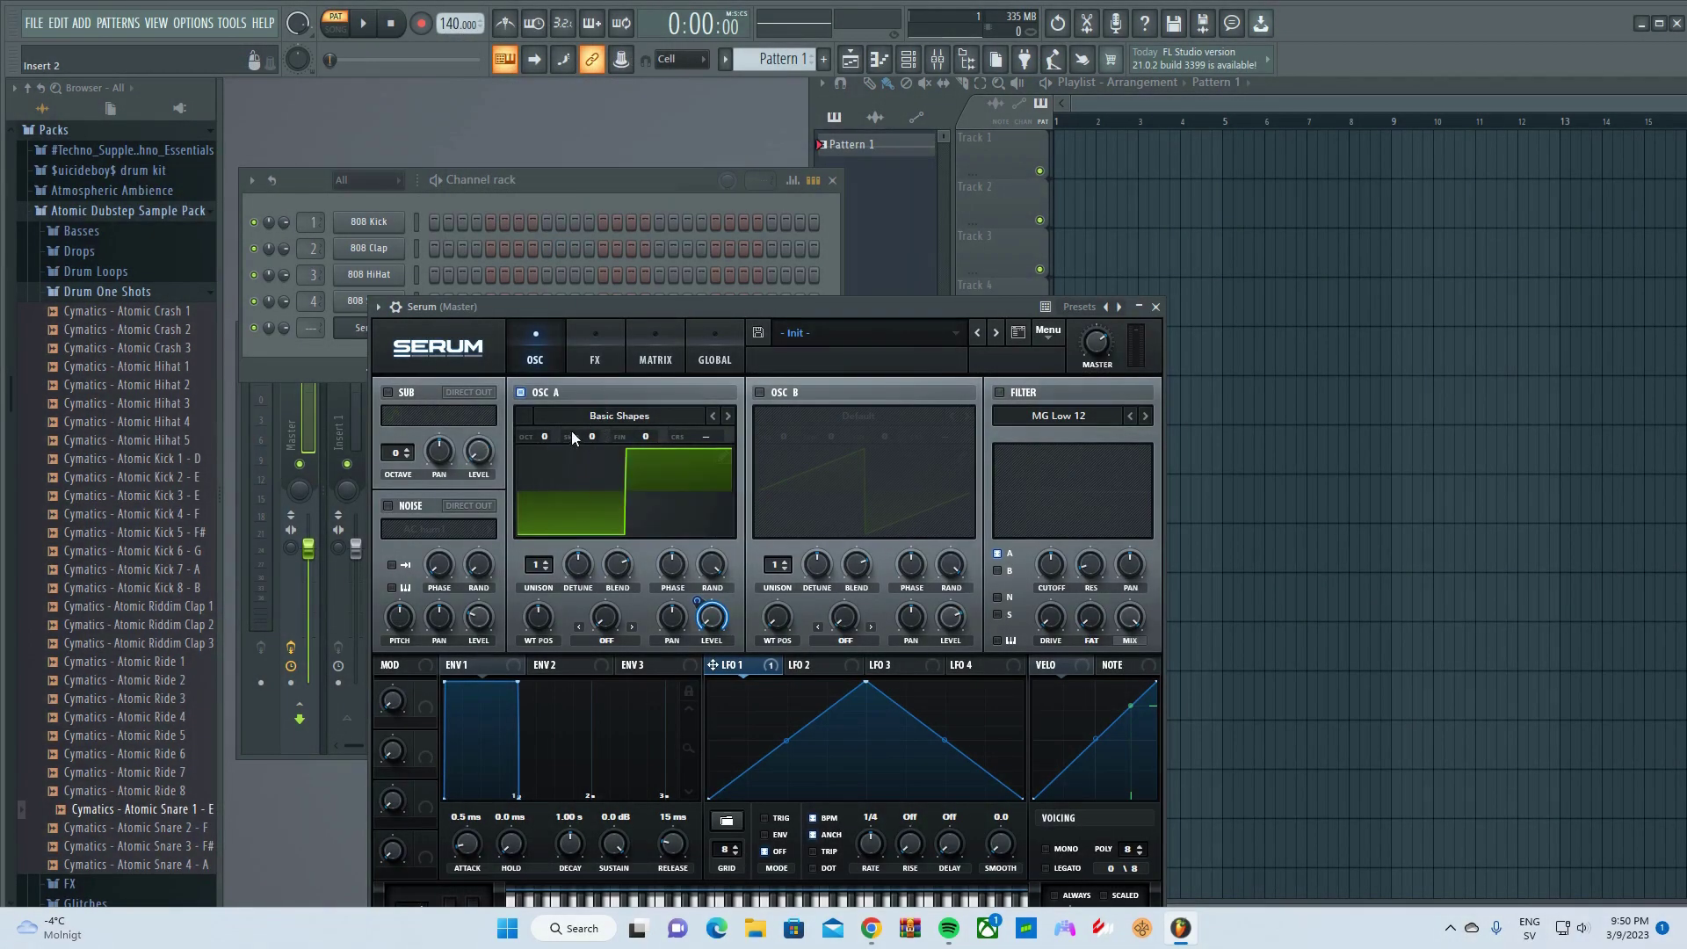
left_click_drag(550, 436, 546, 449)
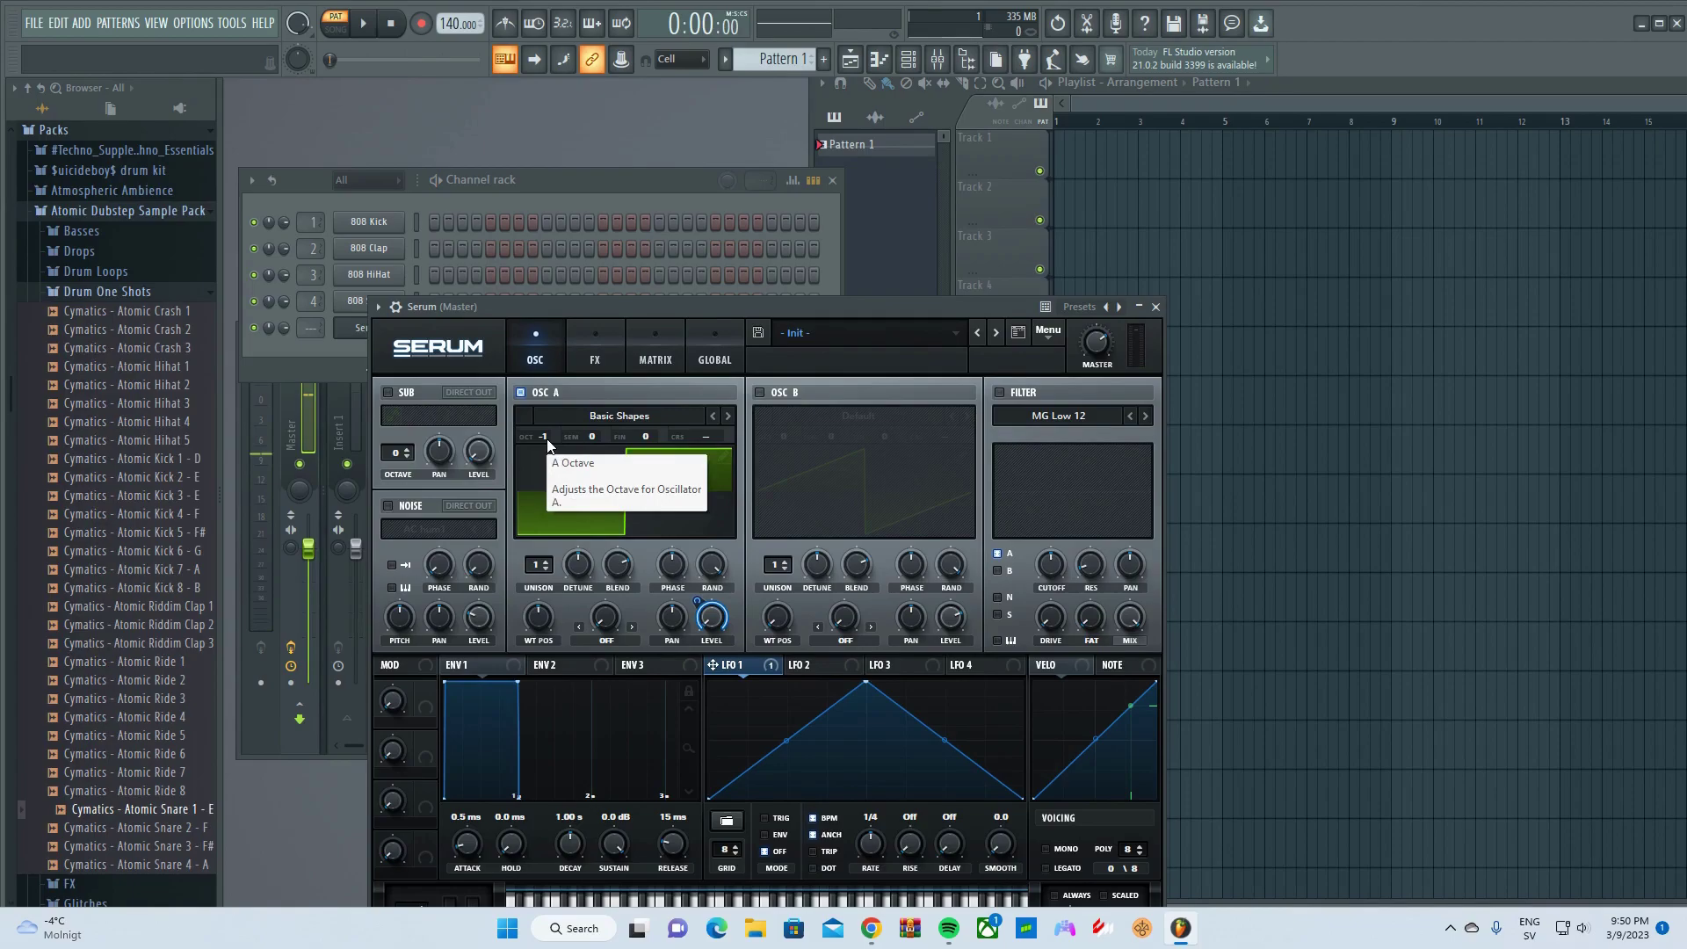
left_click_drag(544, 436, 536, 403)
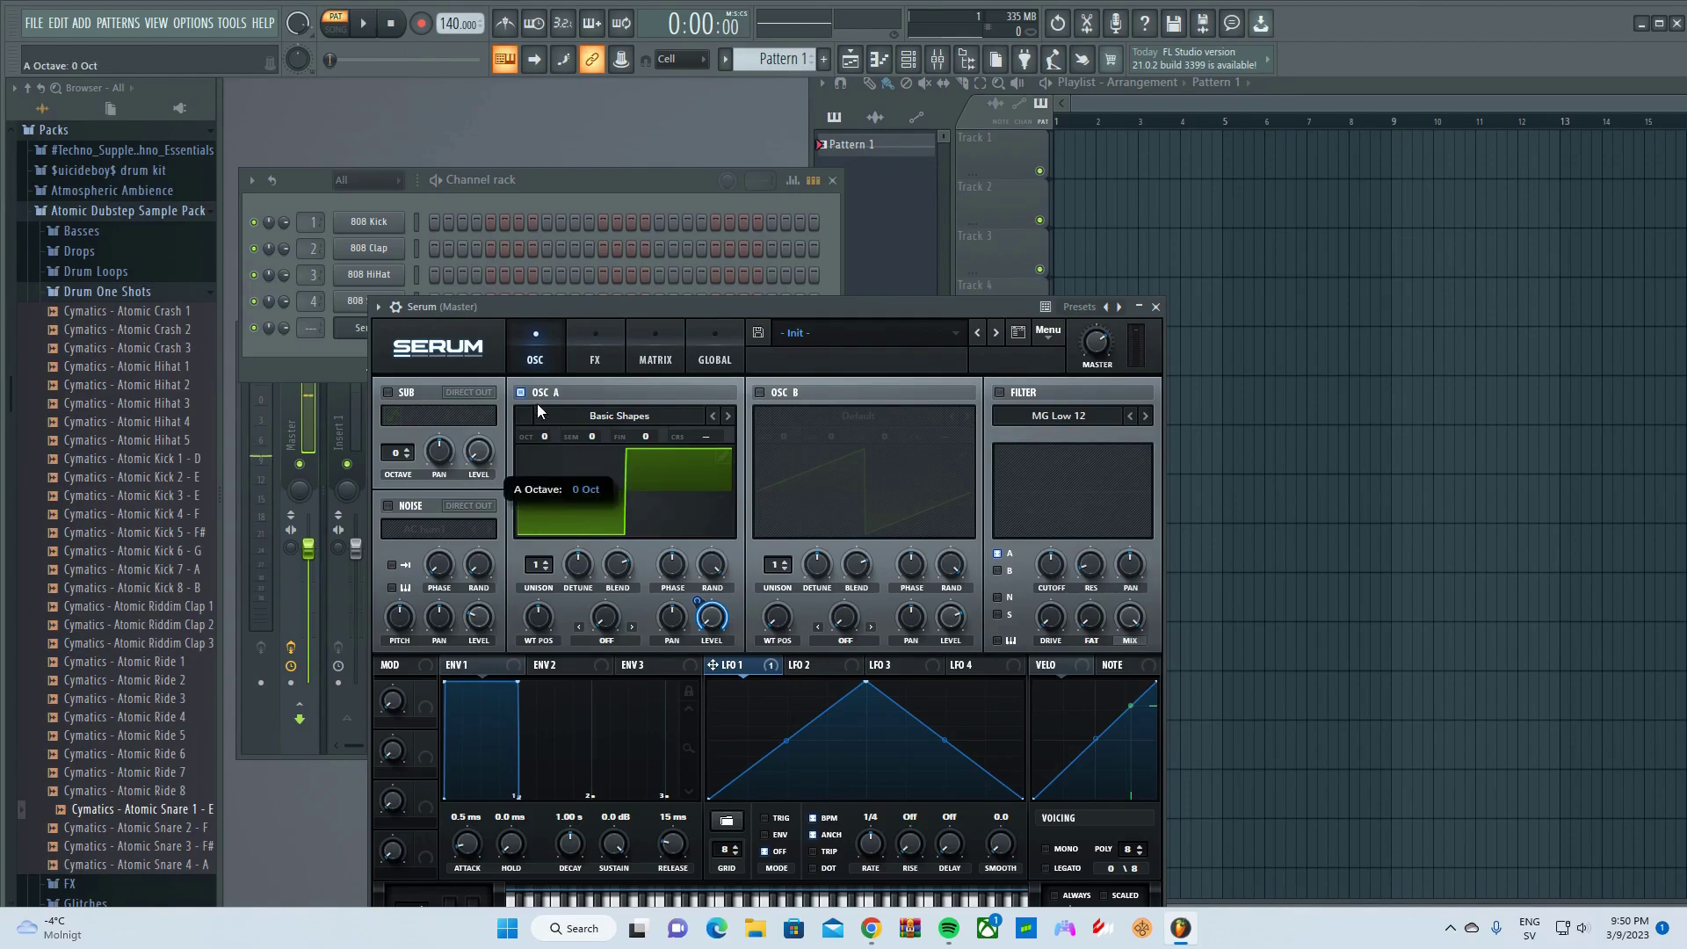
Put Reverb at the top of Serum's effects chain, enable it, and audition it
left_click(579, 358)
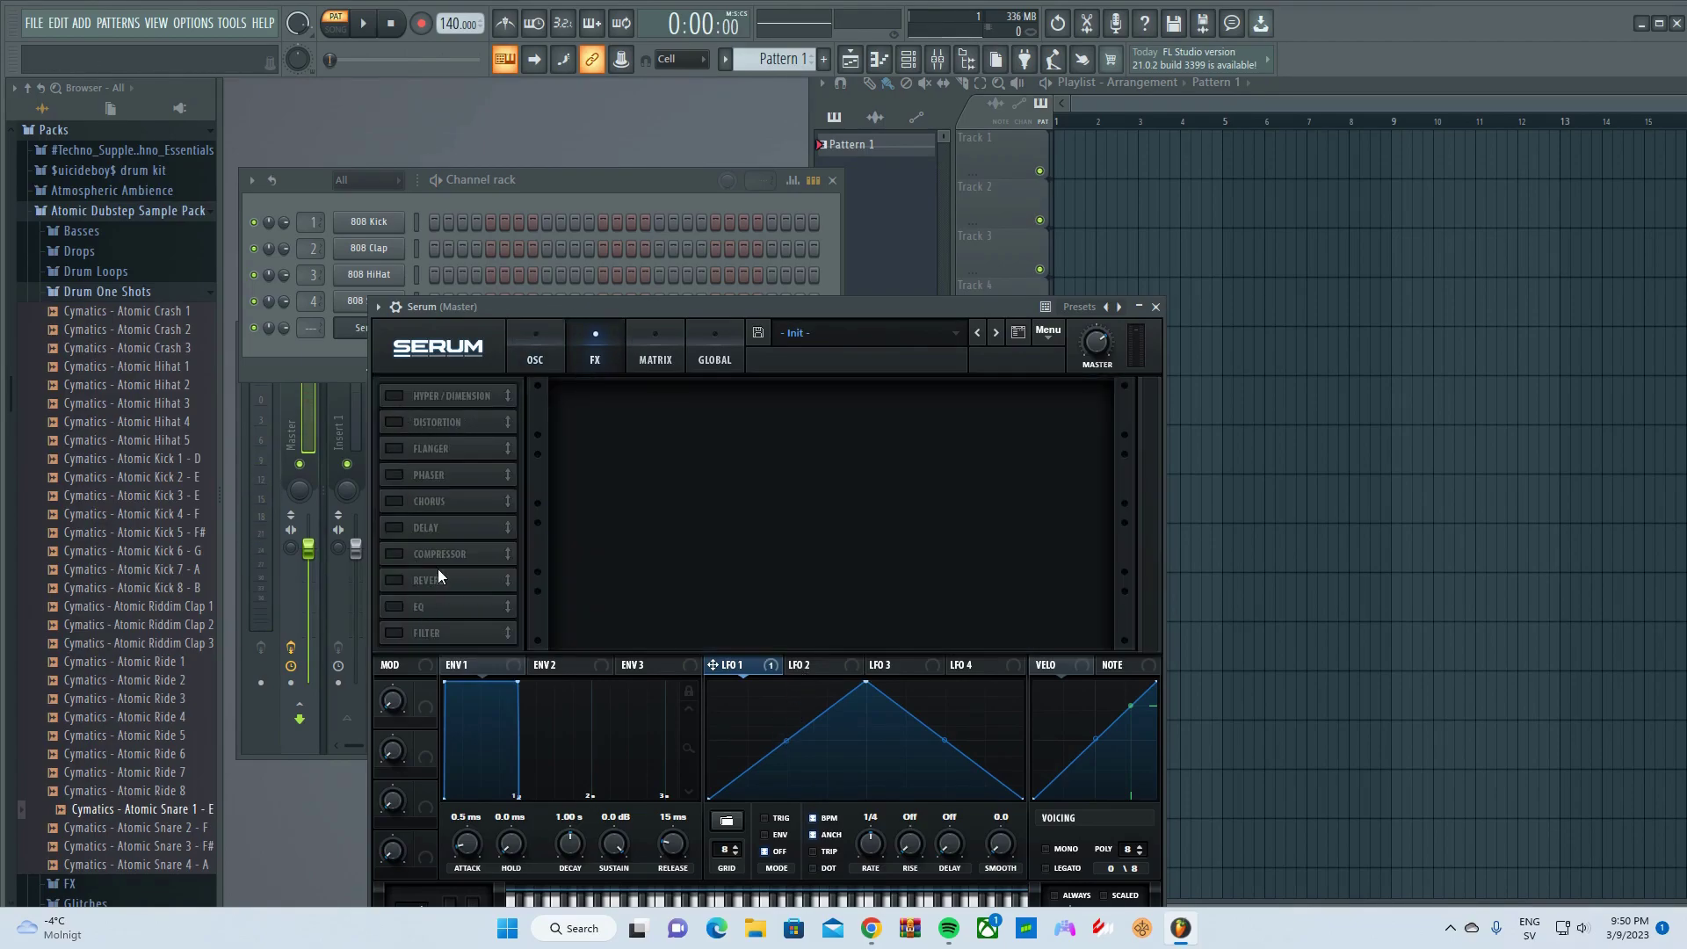
left_click_drag(478, 577, 462, 414)
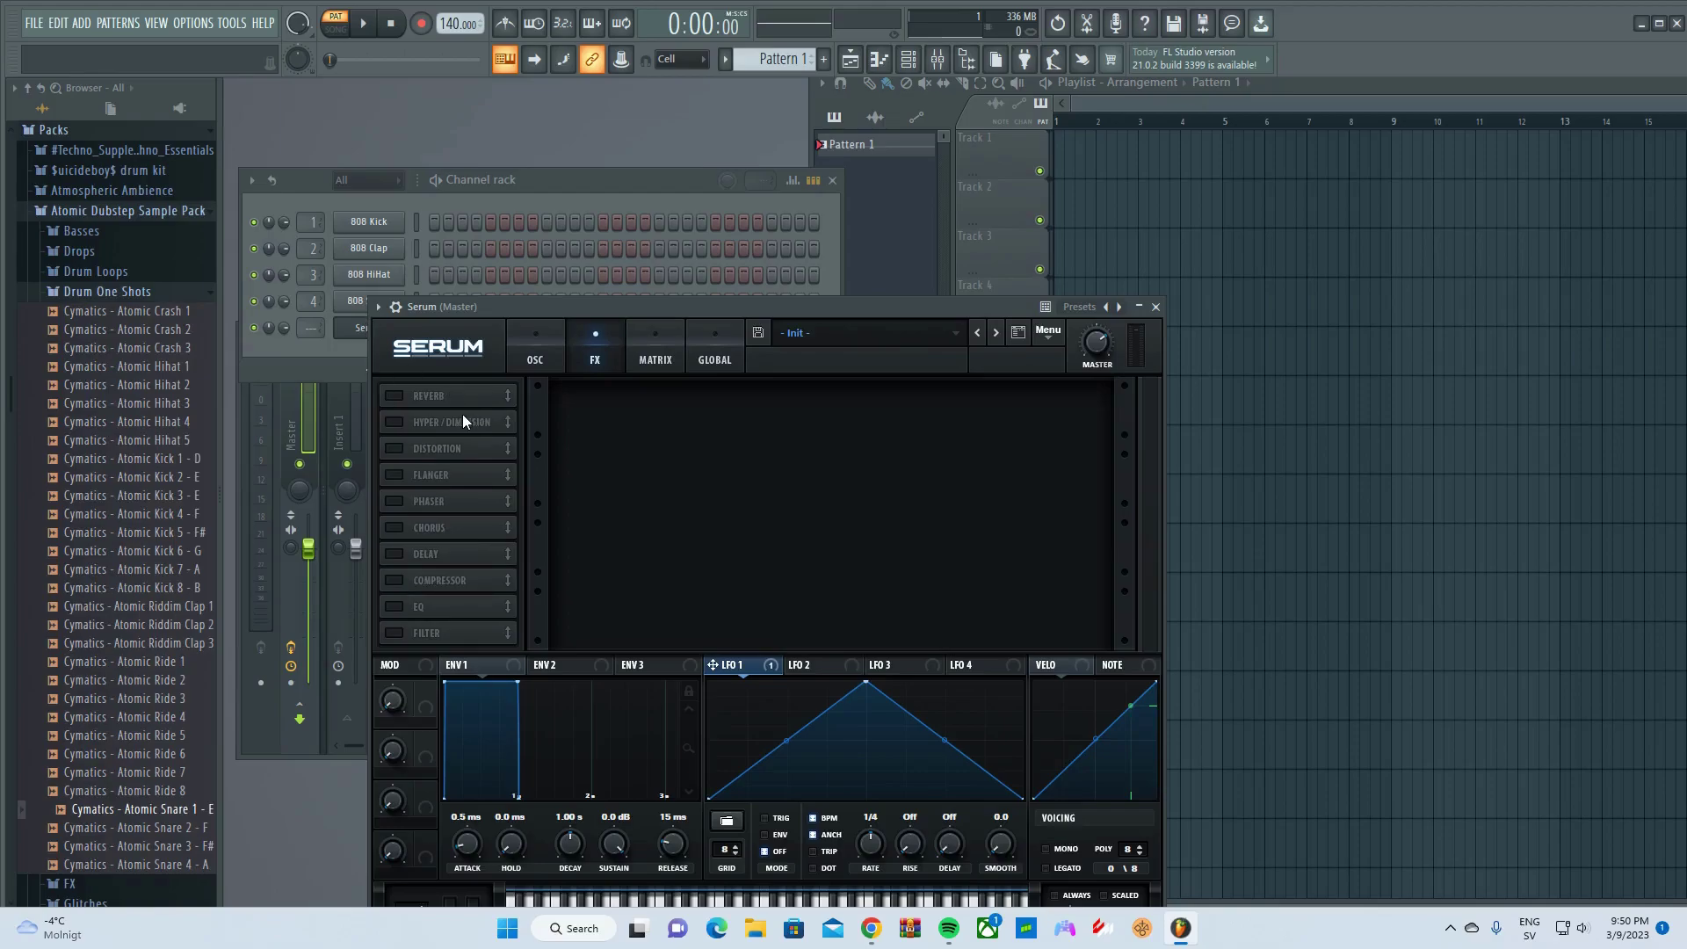
left_click(394, 396)
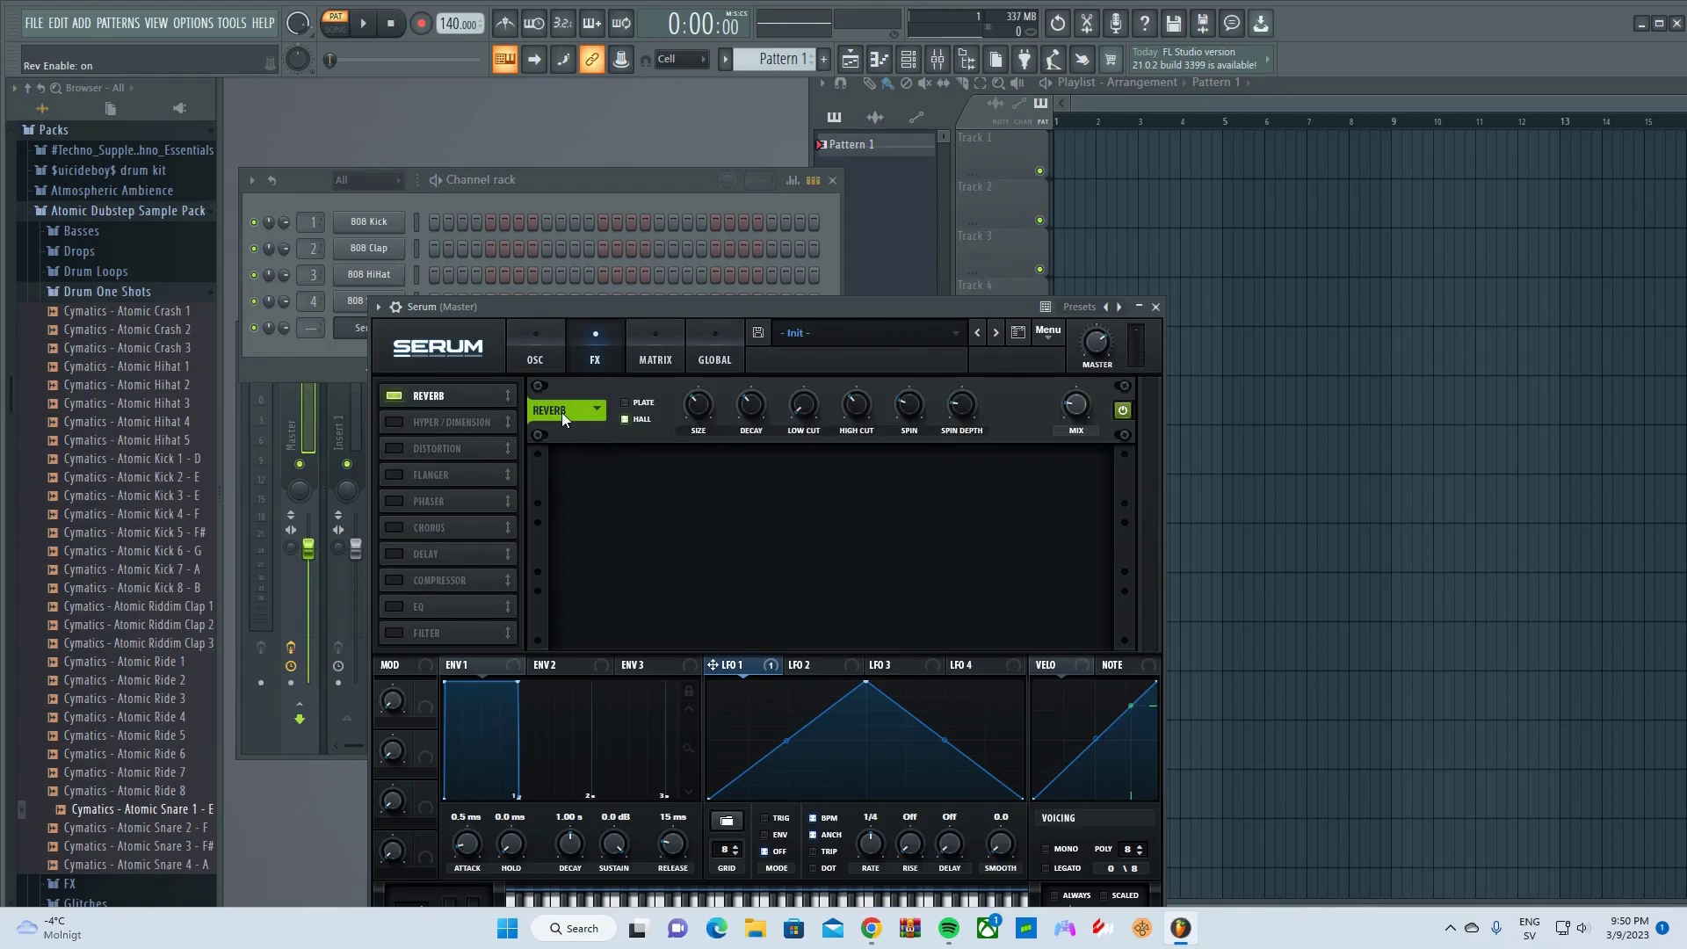
key("space")
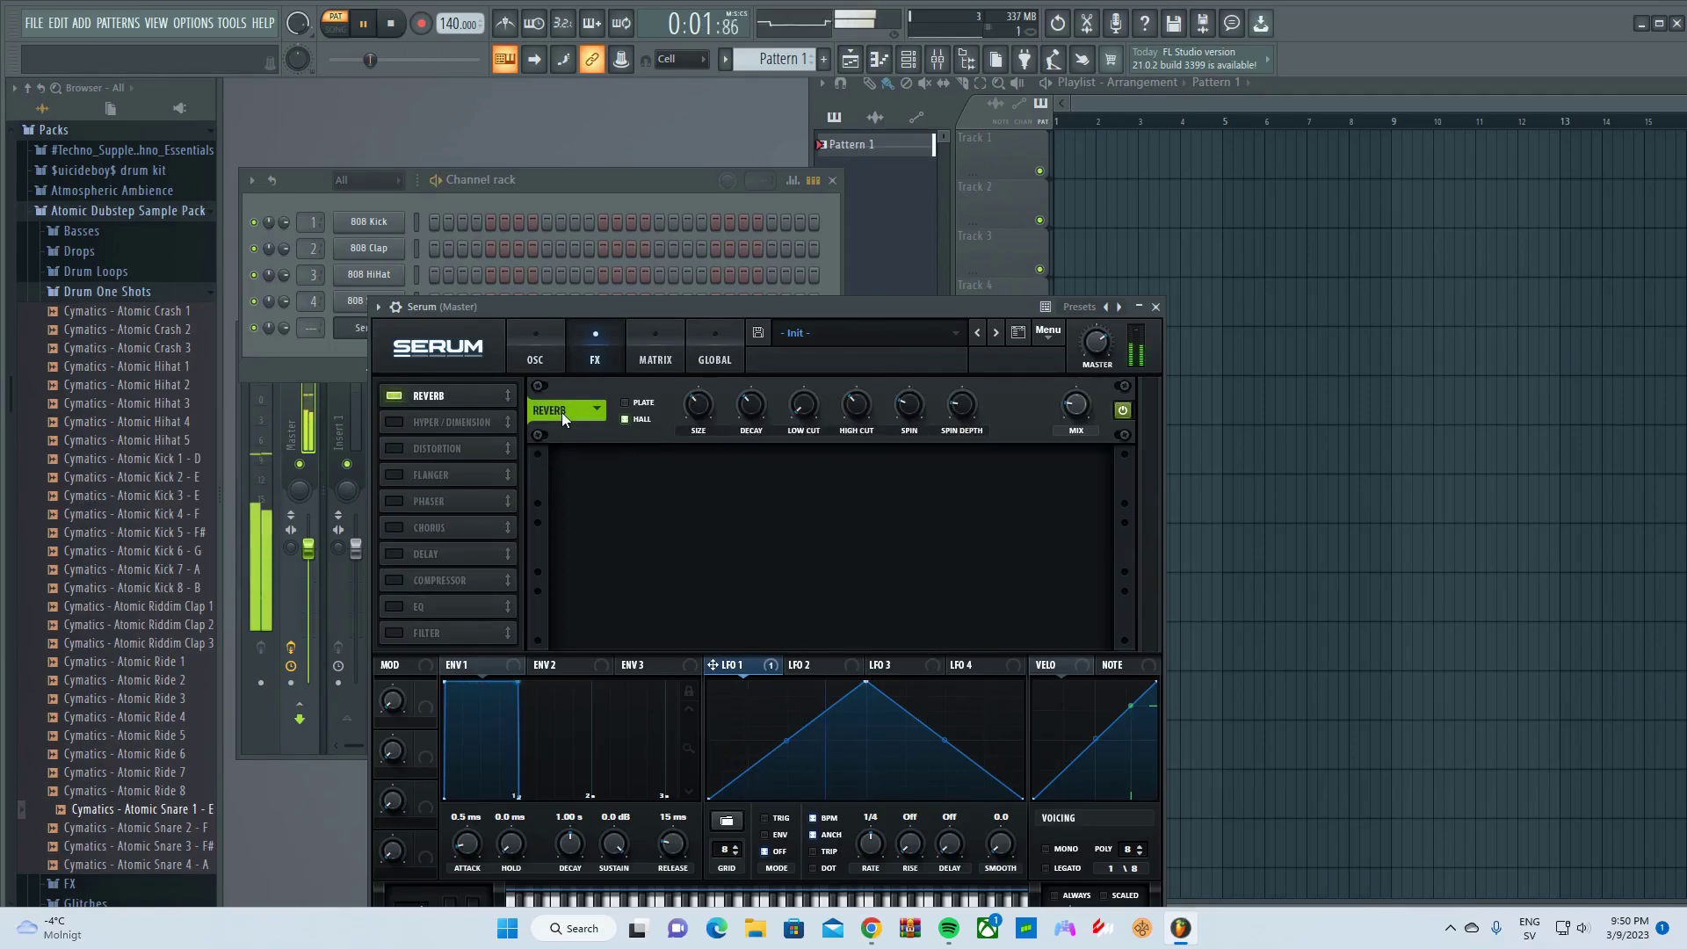
key("space")
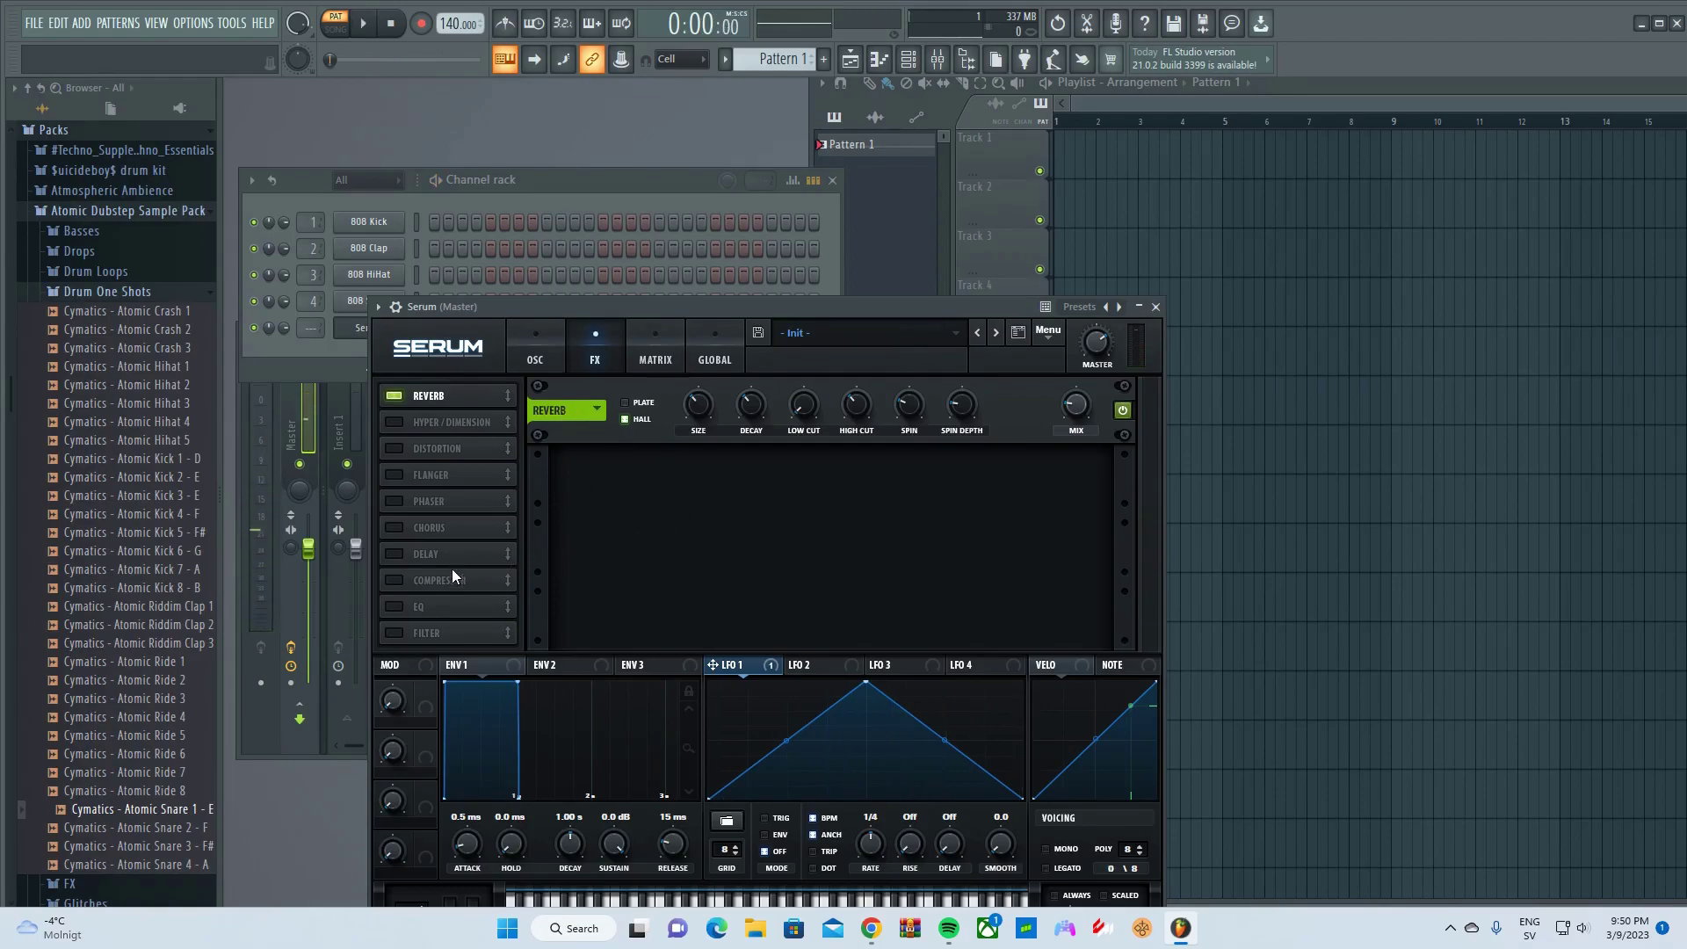
Add Delay below the reverb, enable it, and switch it to Ping-Pong mode
left_click_drag(452, 568, 399, 424)
left_click(399, 423)
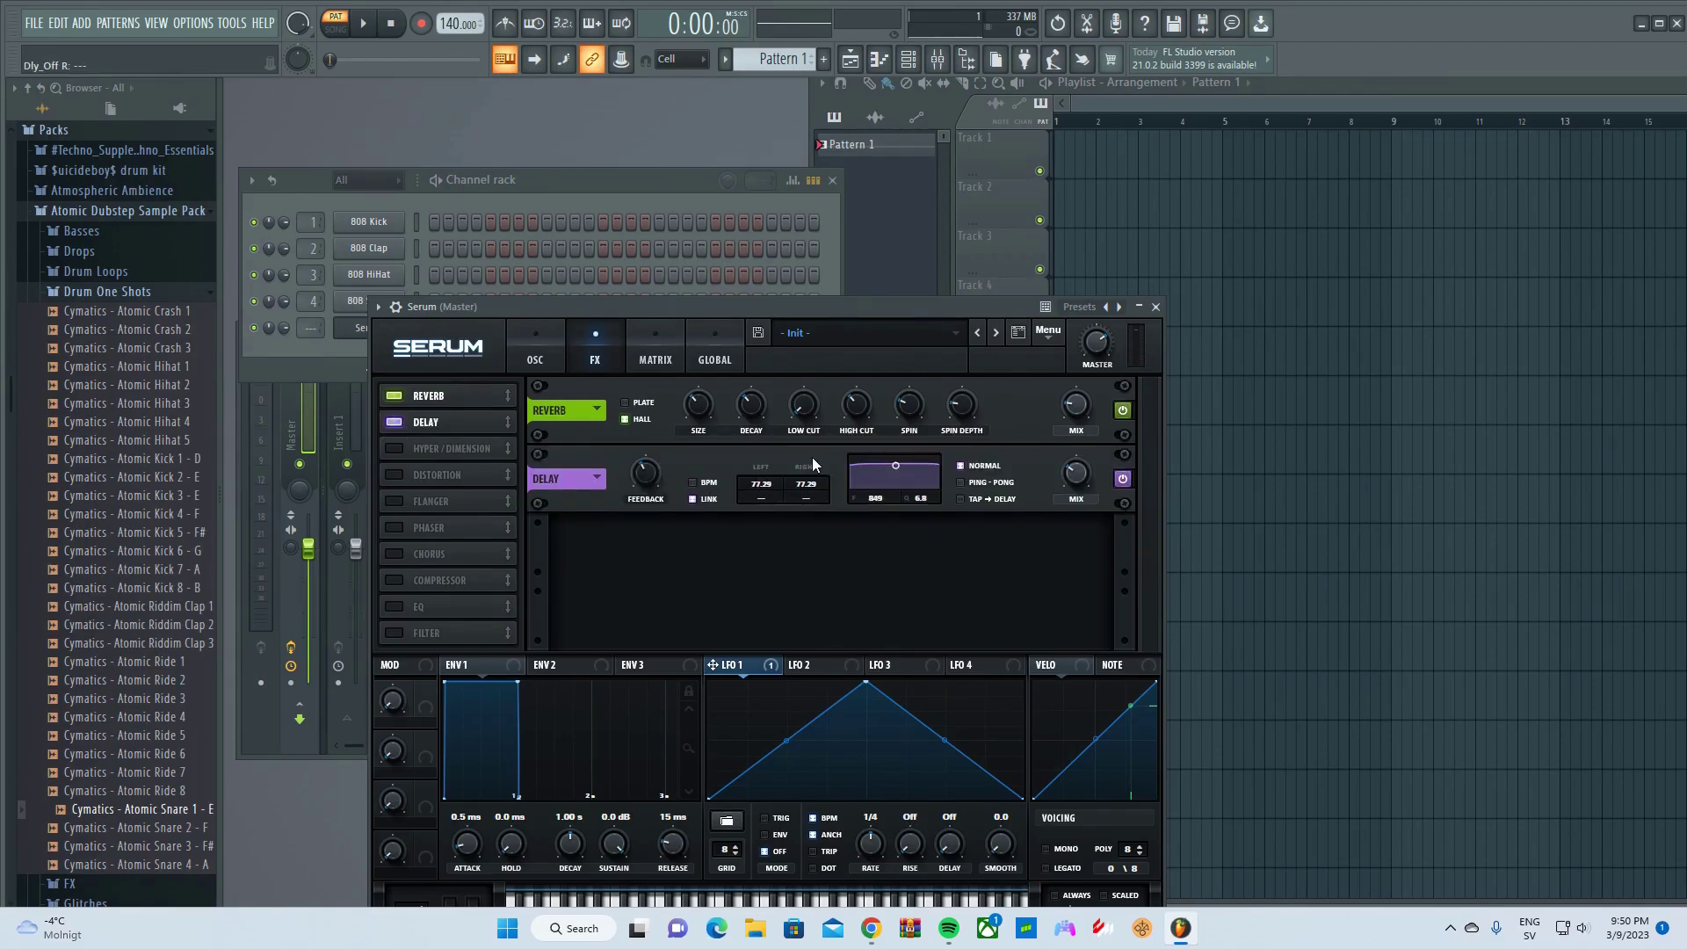
key("space")
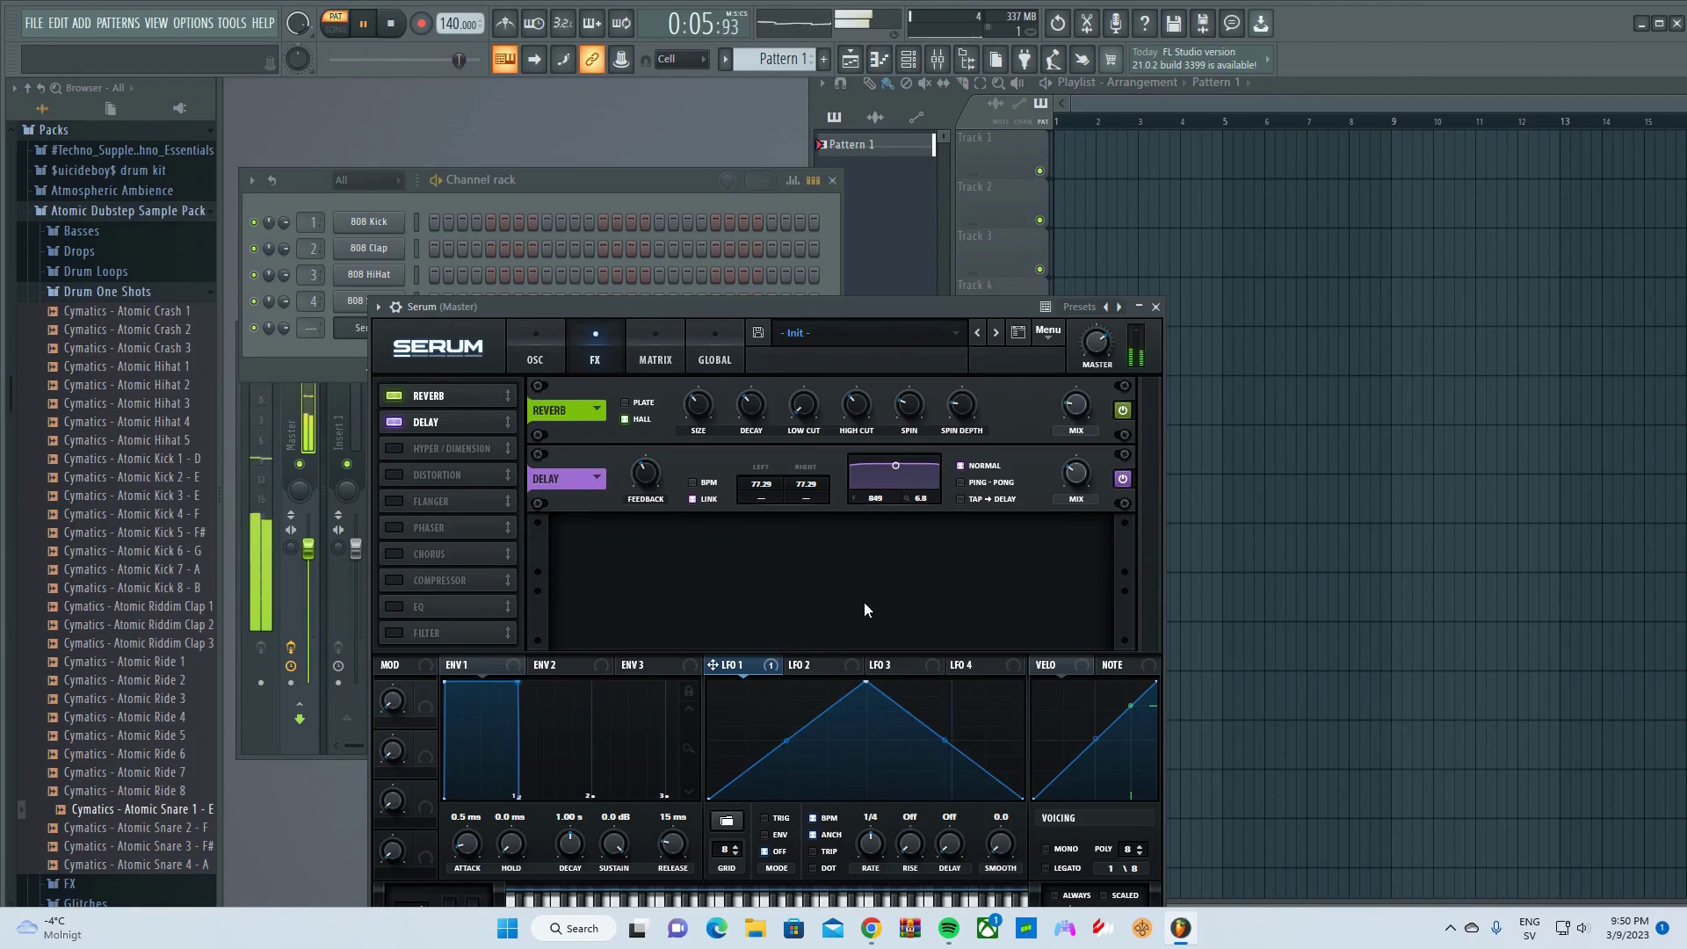
left_click(987, 482)
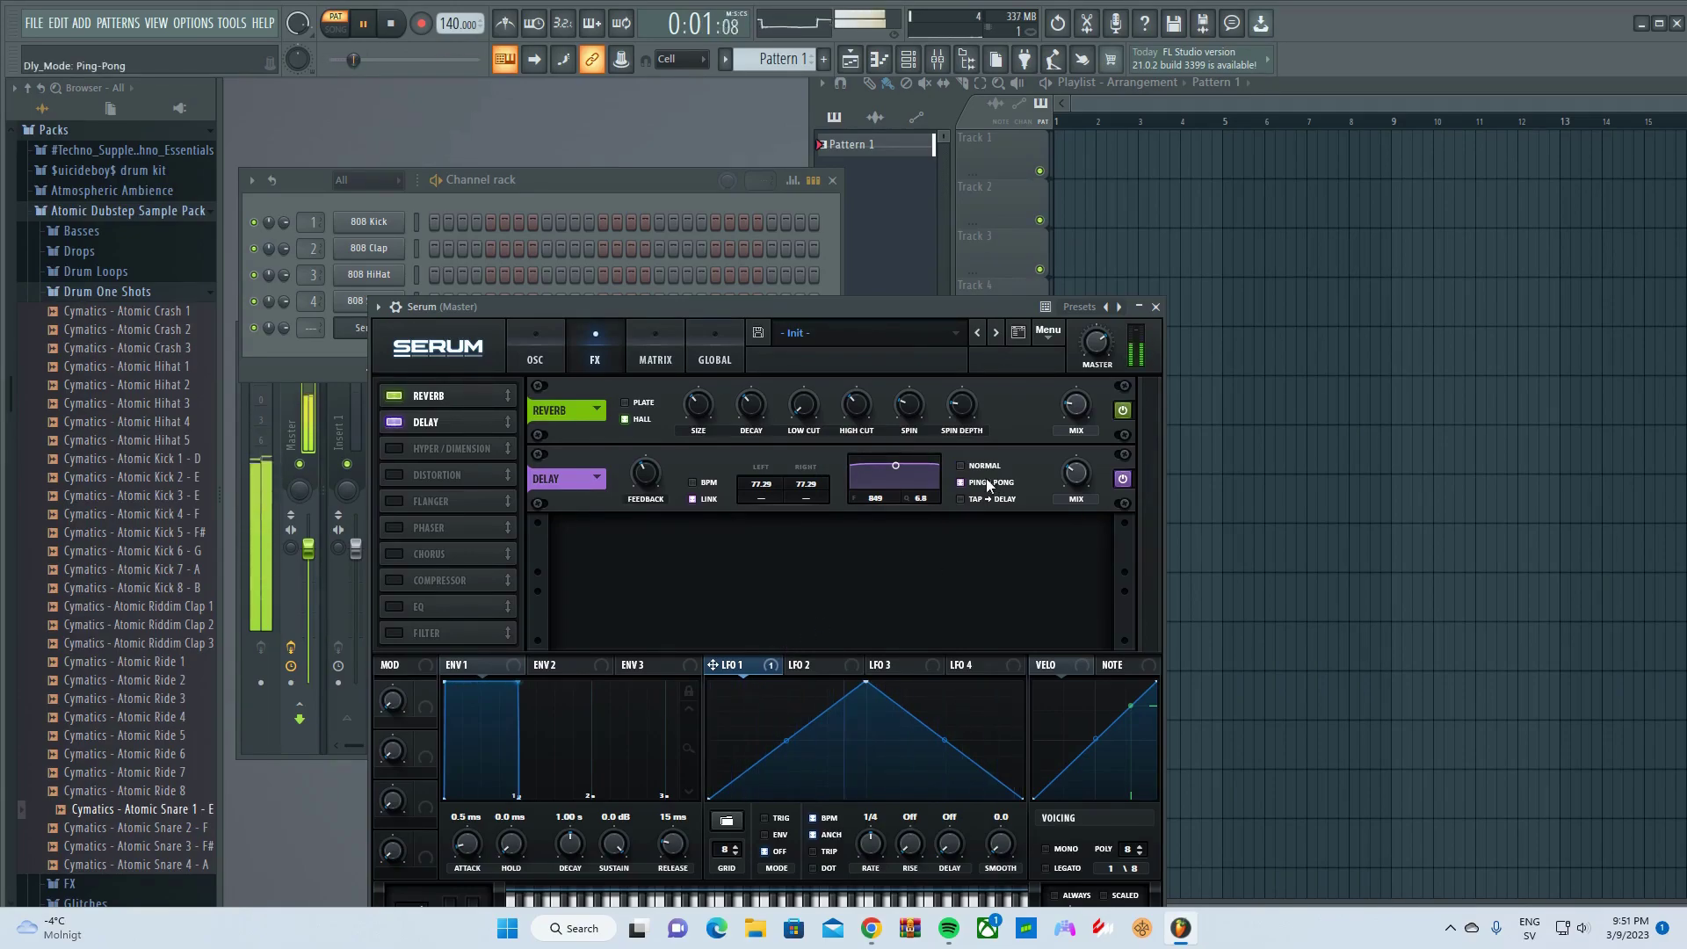
key("space")
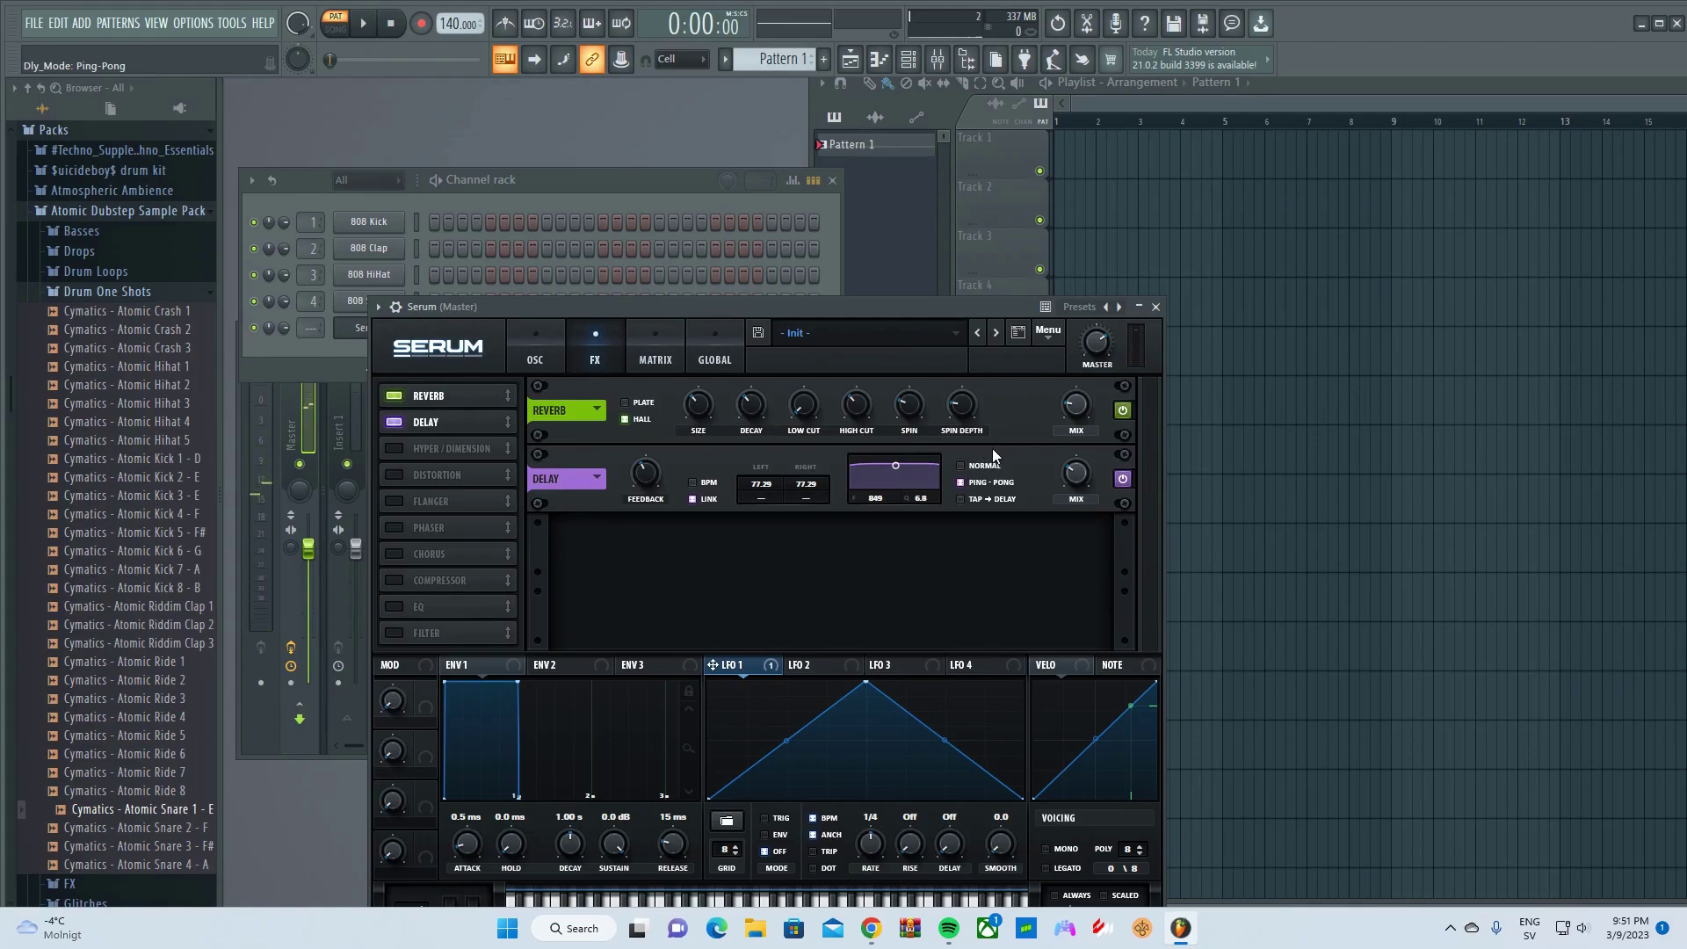
Set oscillator A's warp mode to FM (from B) and raise envelope 1 attack to 116 ms
left_click(536, 351)
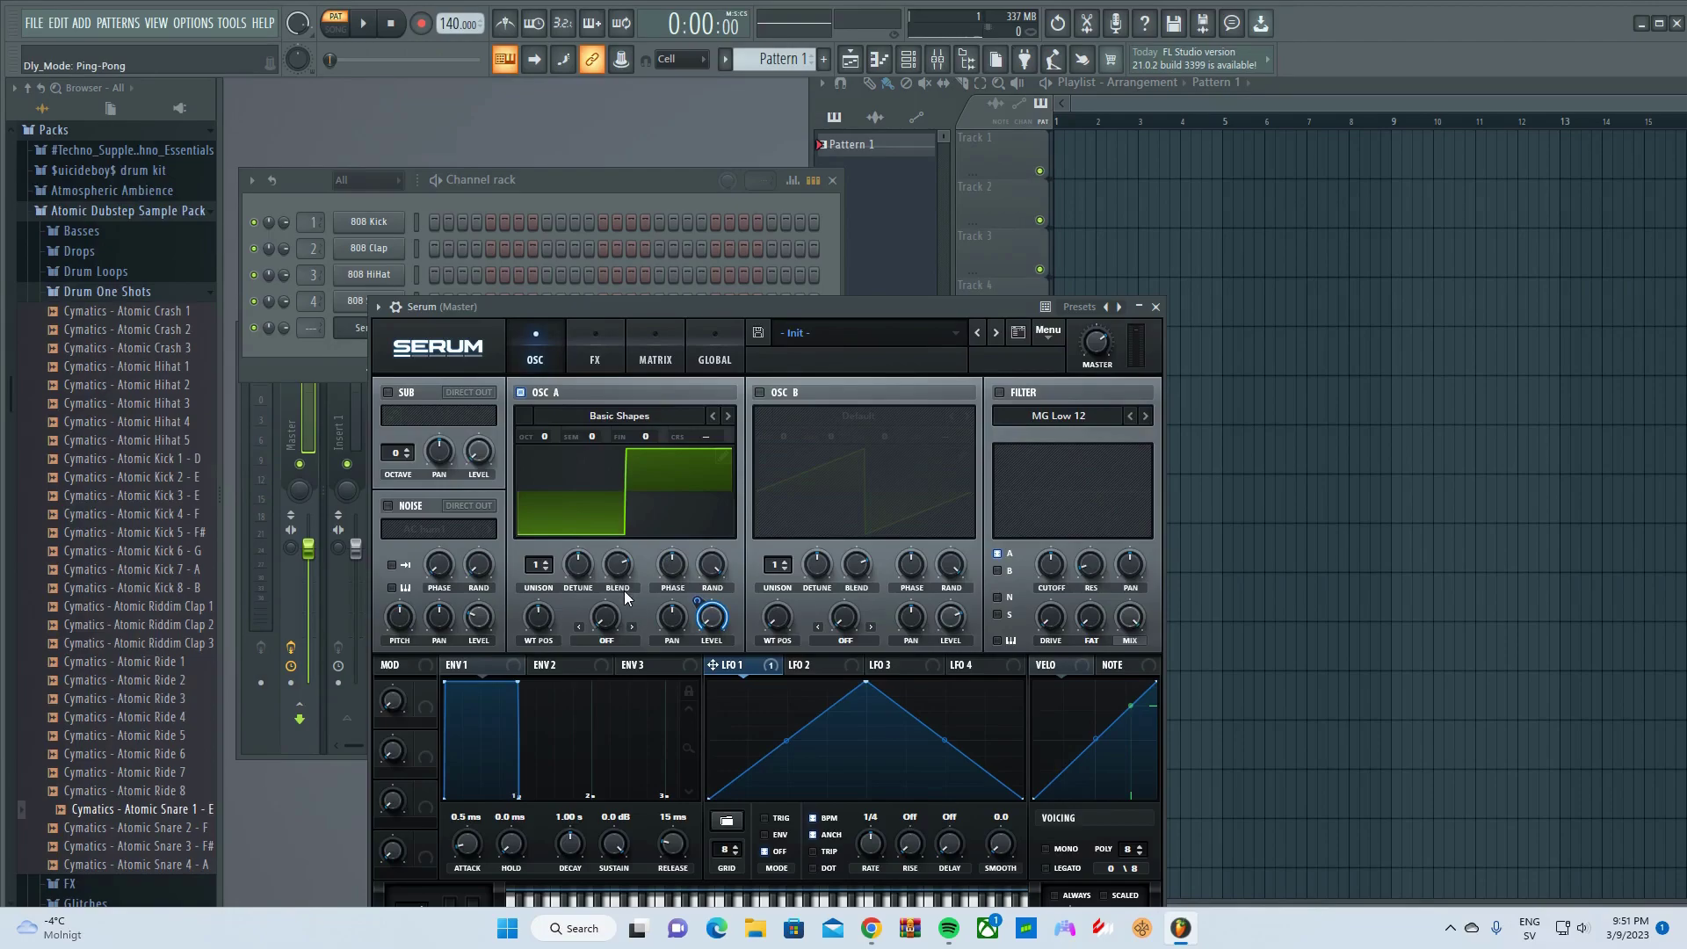
key("s")
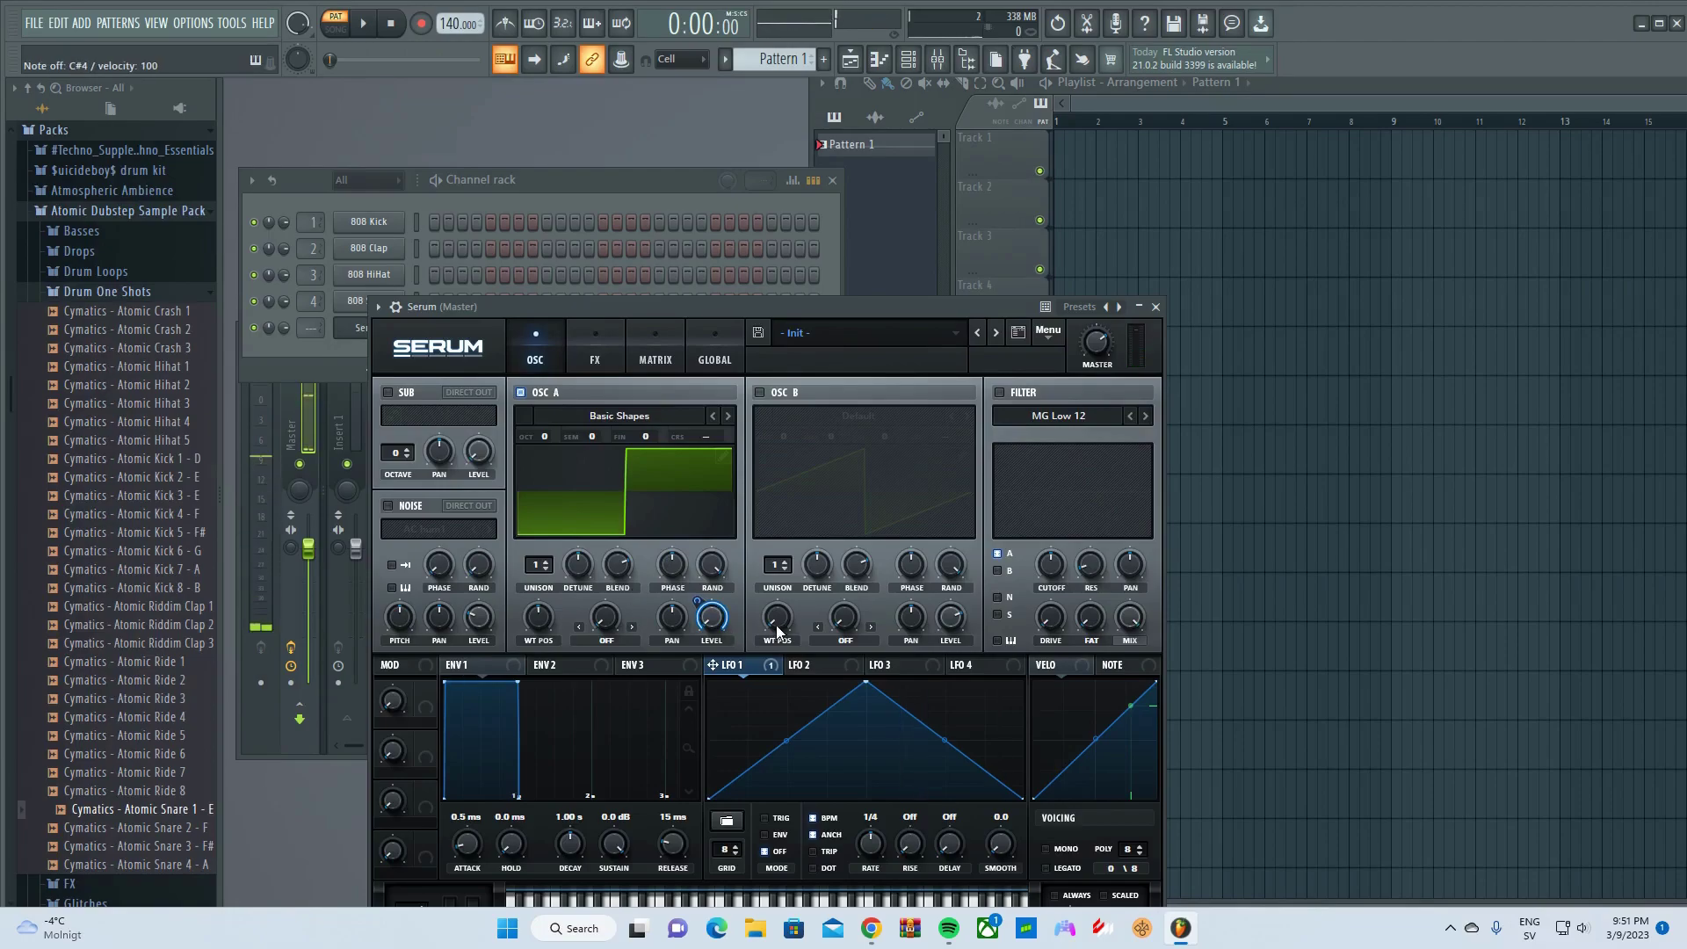
left_click(580, 637)
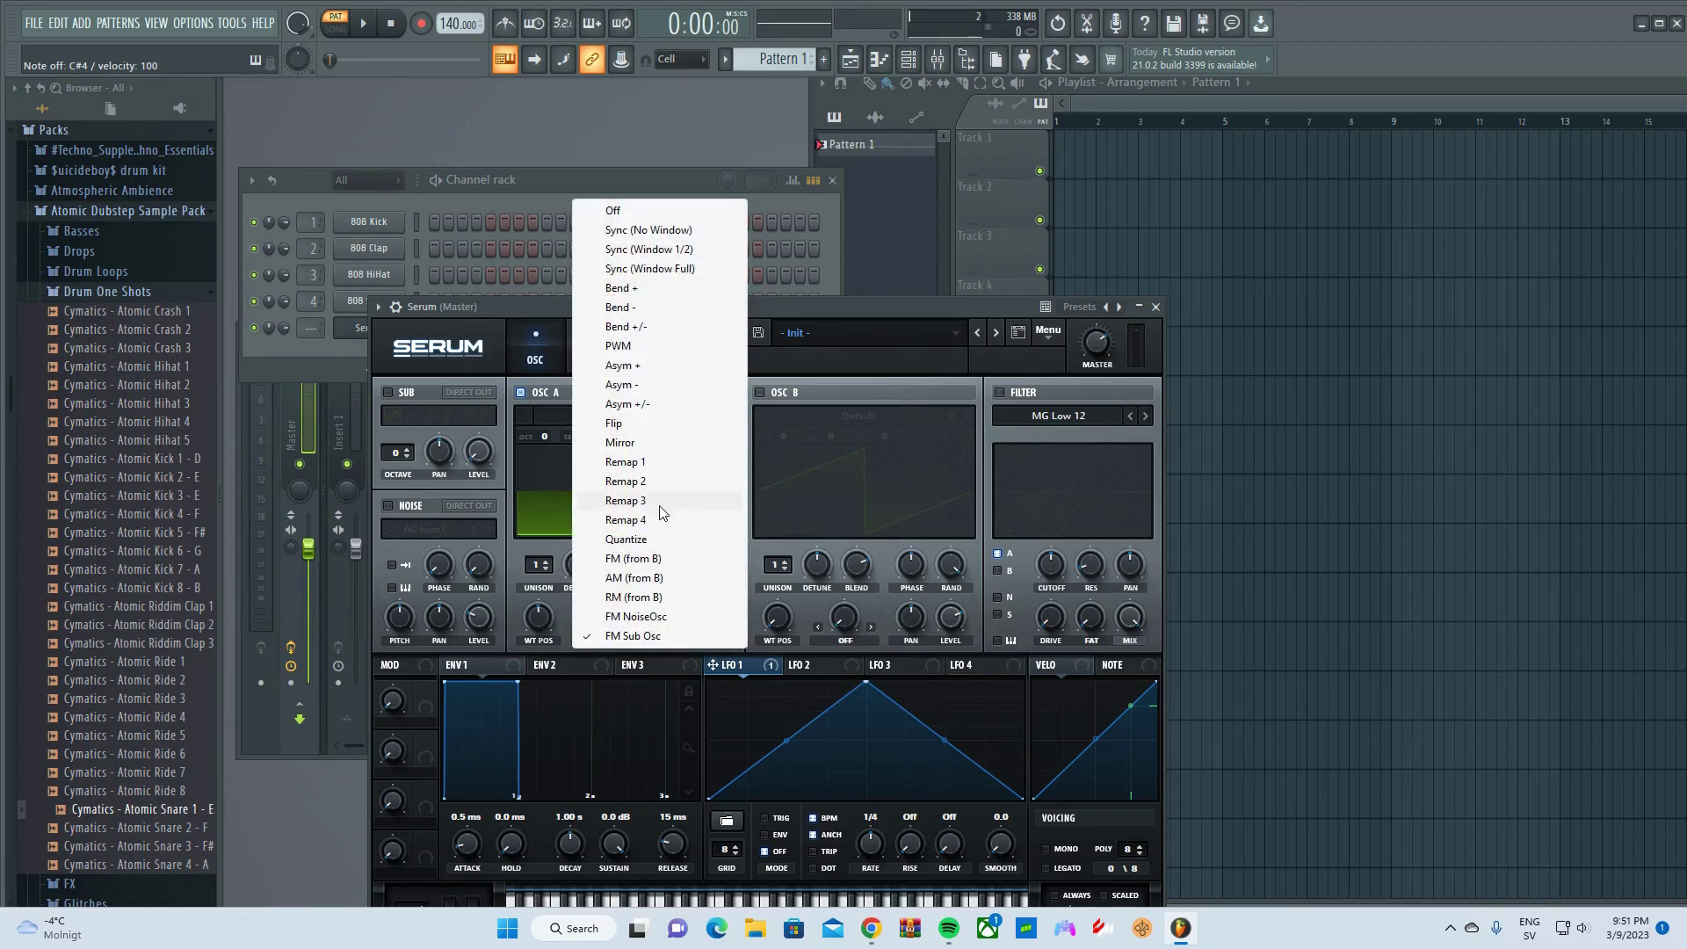
left_click(664, 563)
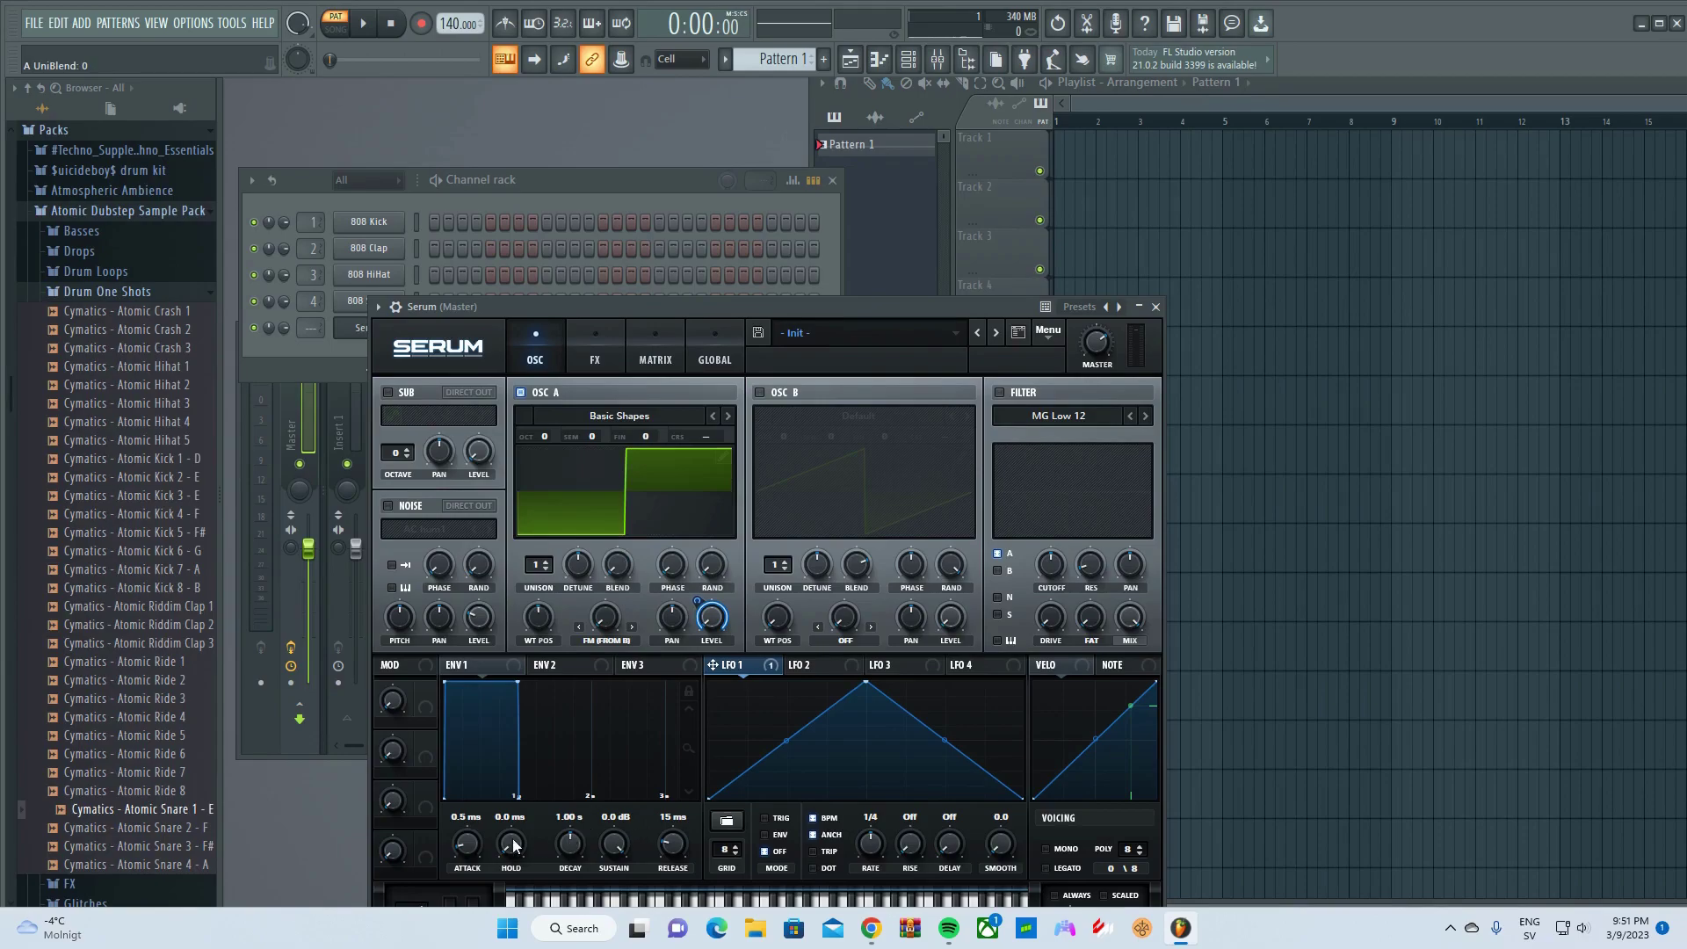
left_click_drag(468, 846, 469, 808)
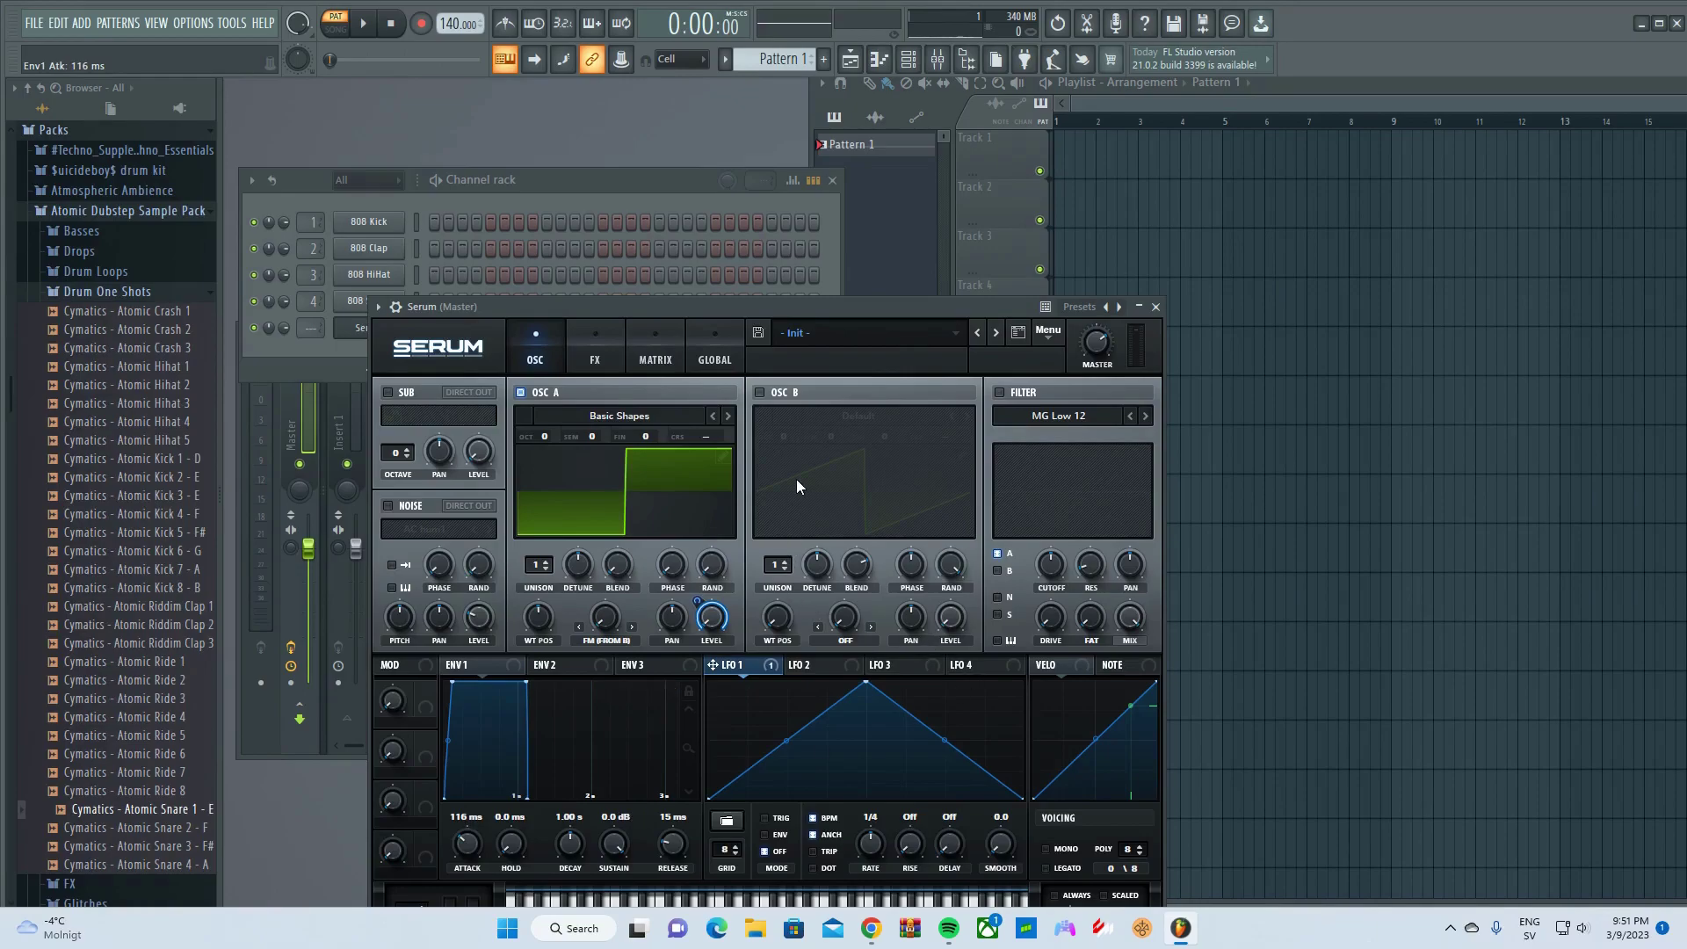
Enable oscillator B with the Analog_BD_Sin wavetable and play a test note
left_click(774, 395)
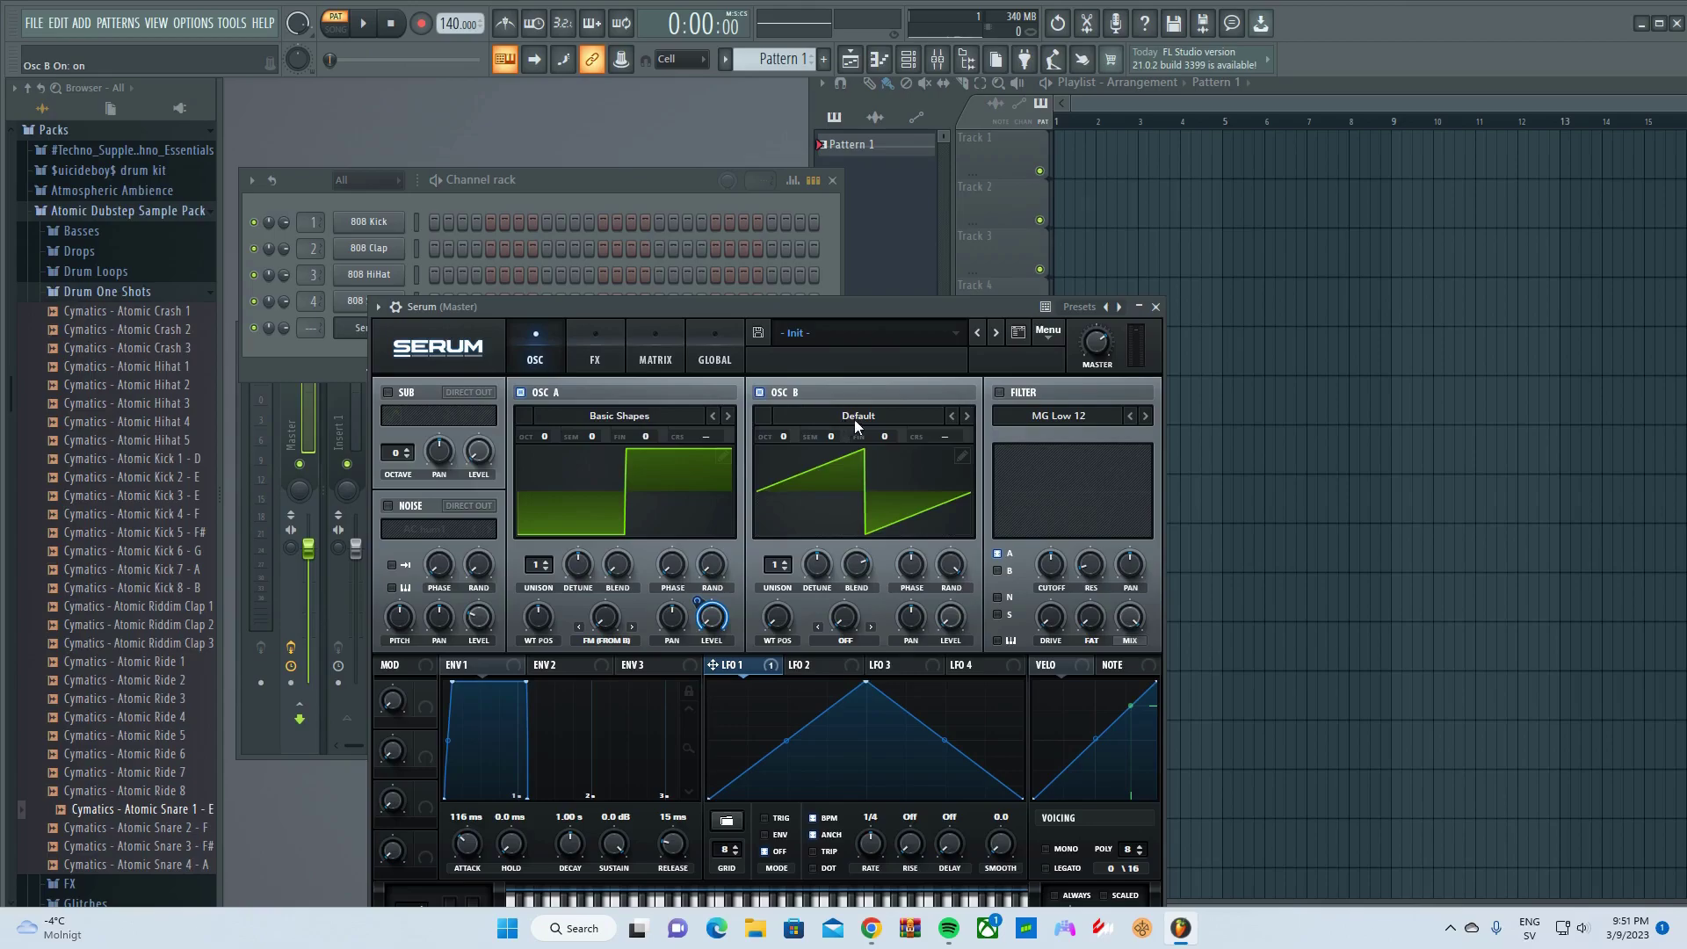
left_click(898, 418)
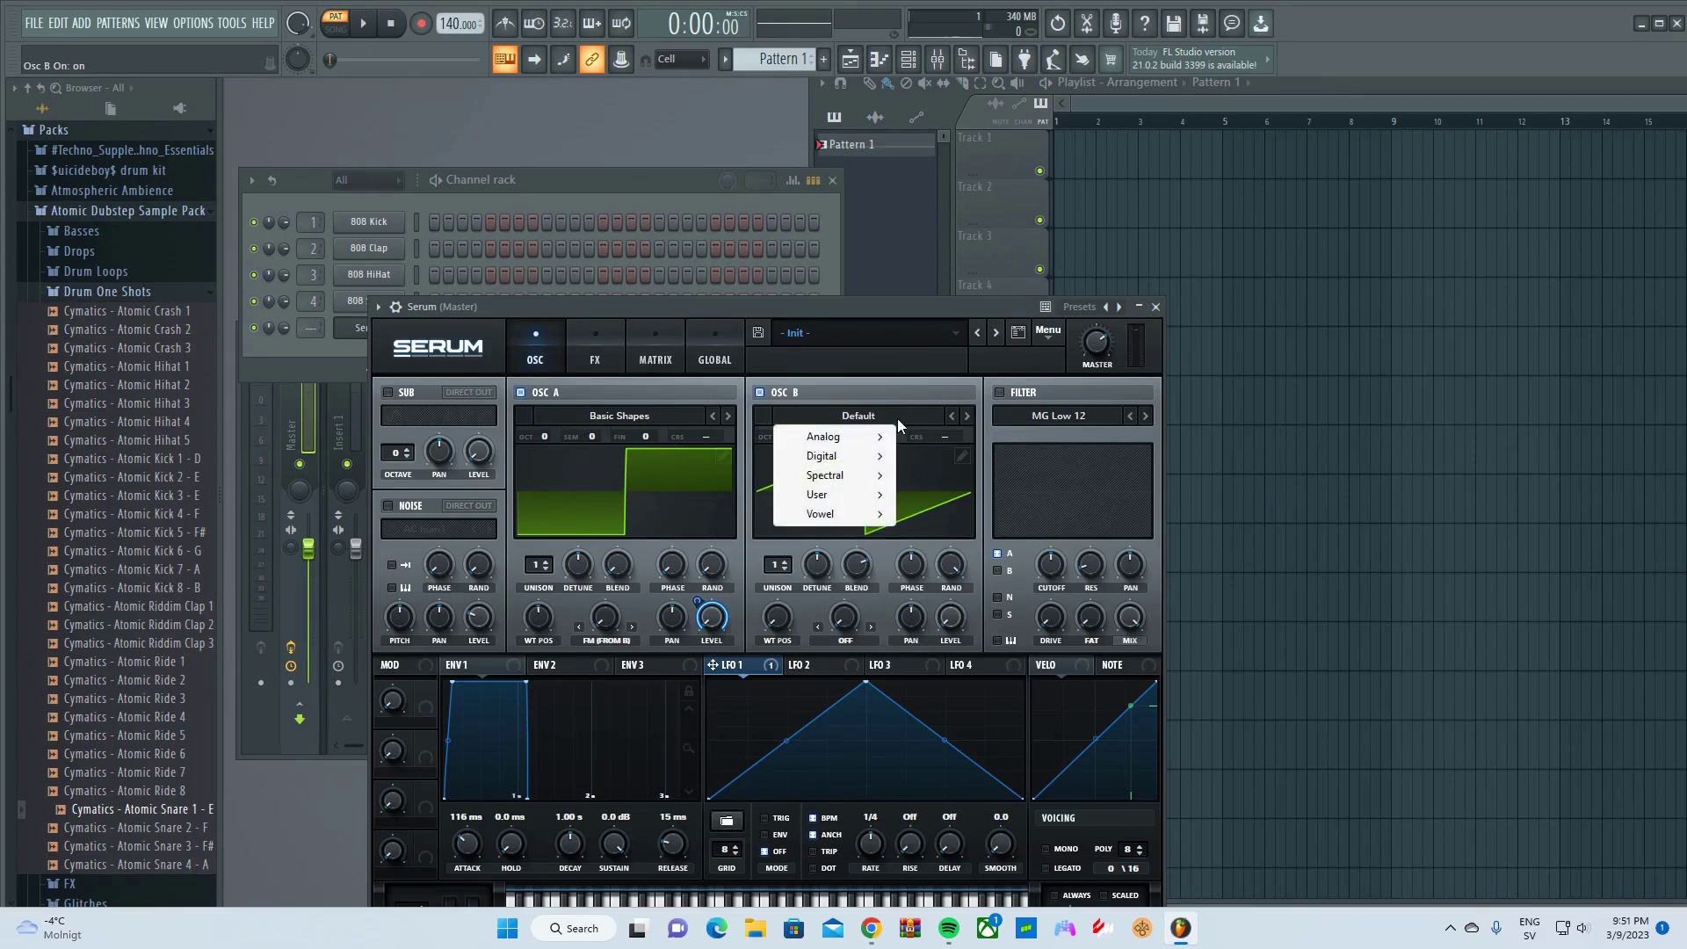
mouse_move(878, 457)
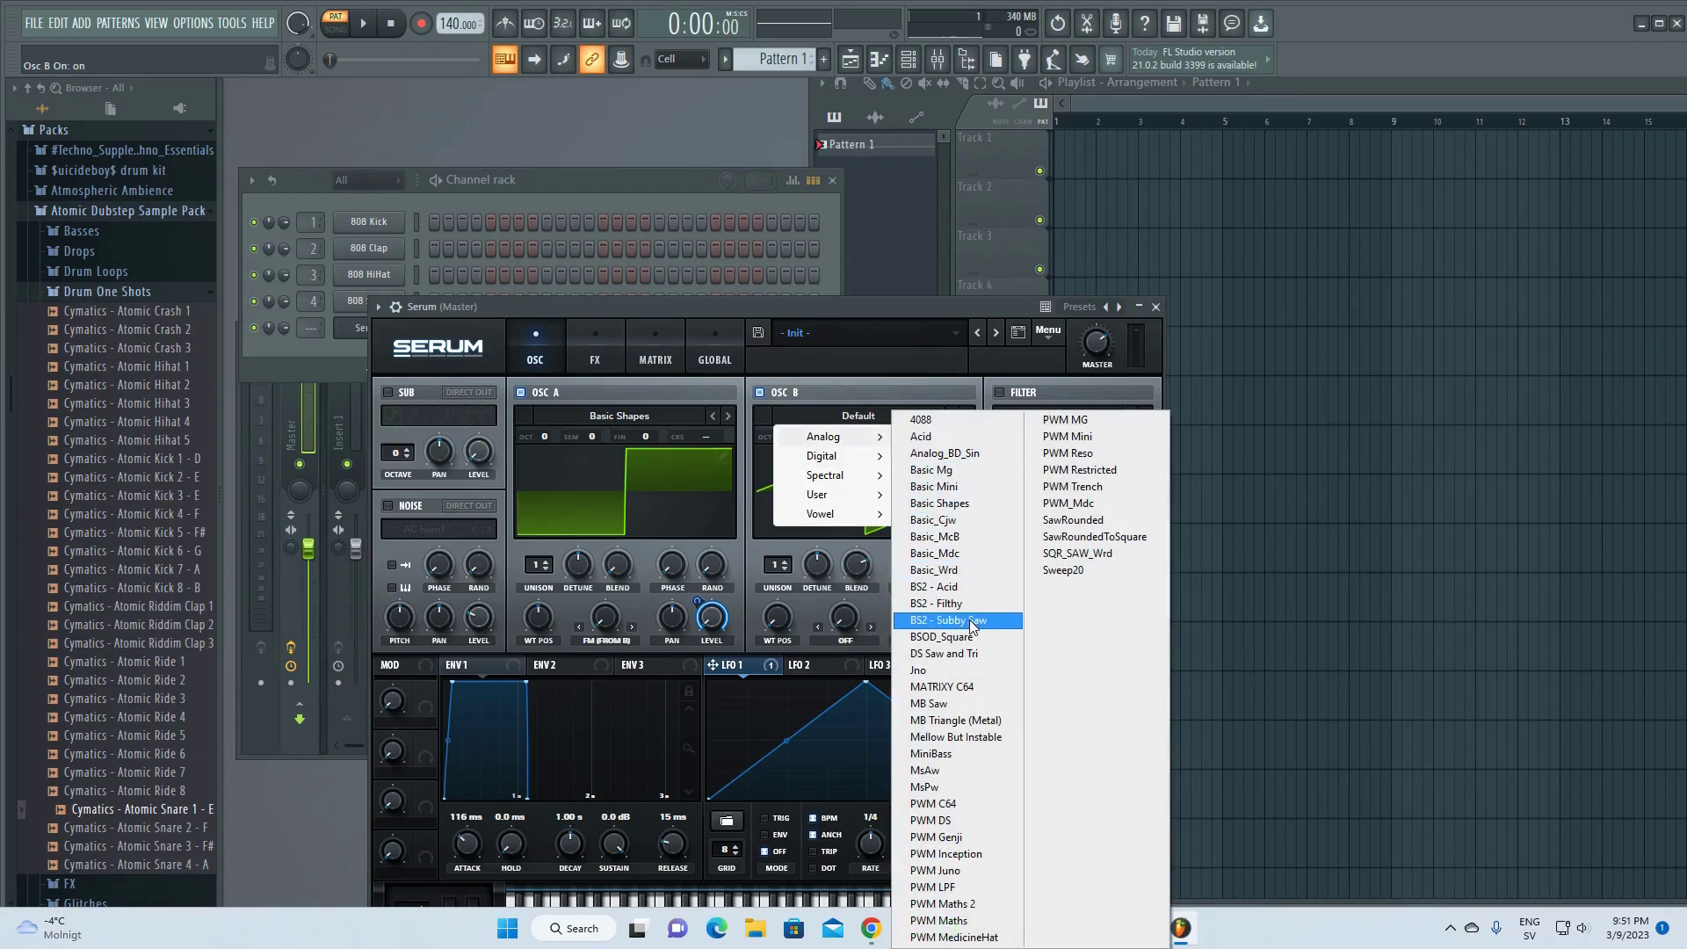
left_click(977, 451)
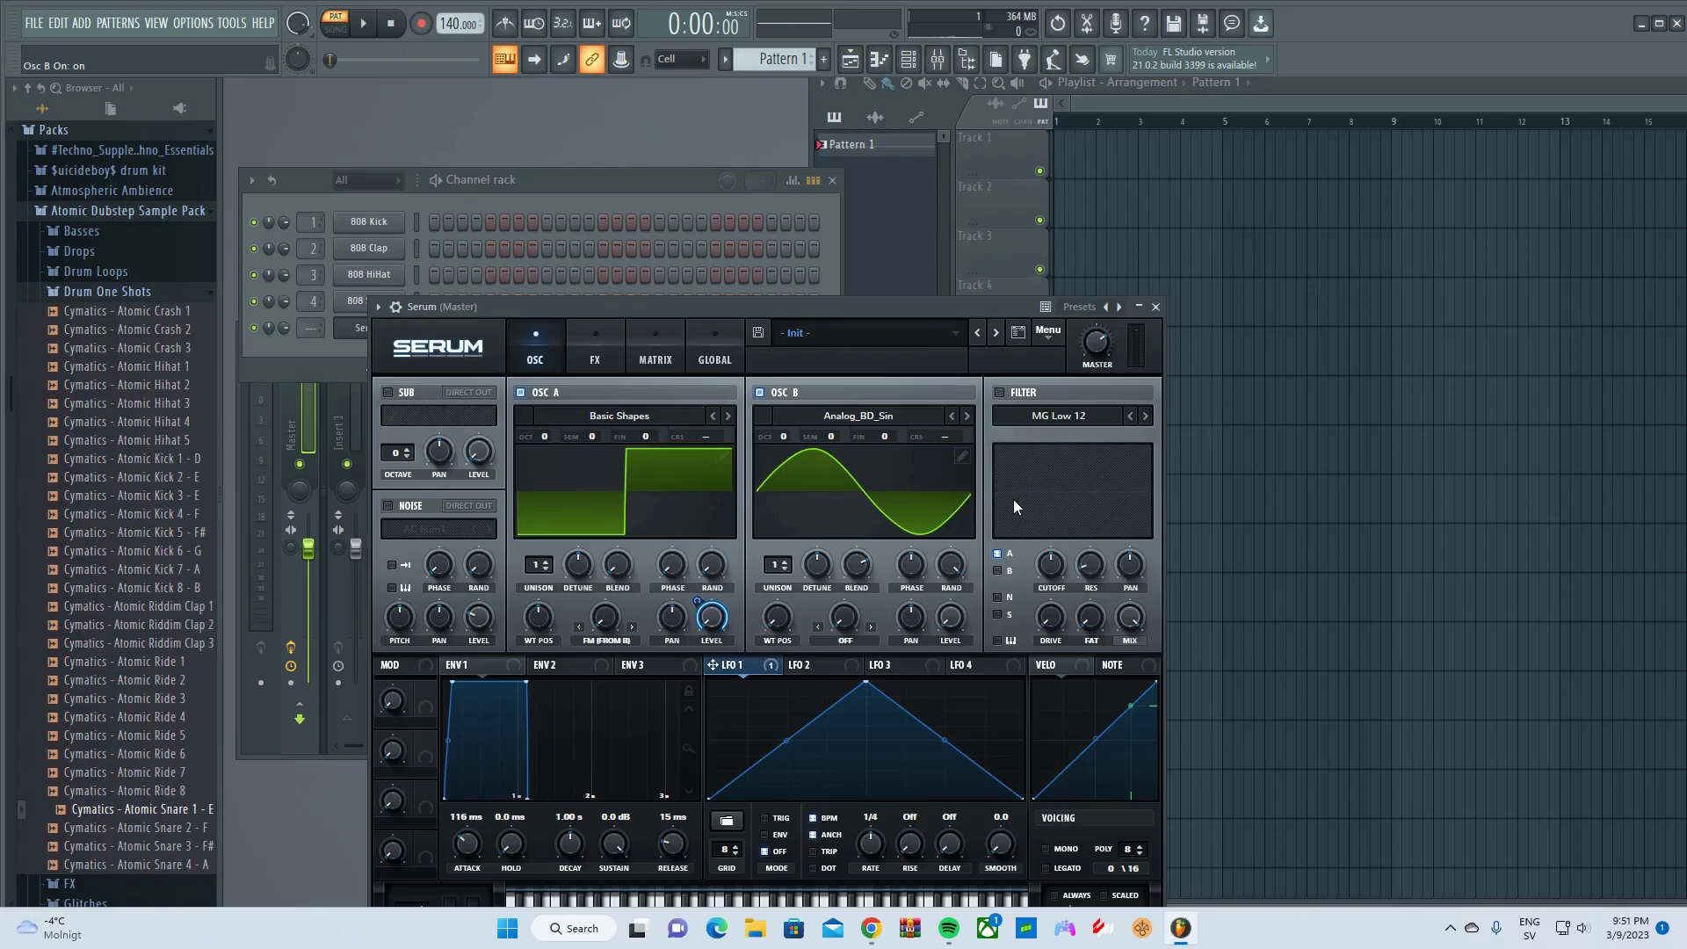
key("d")
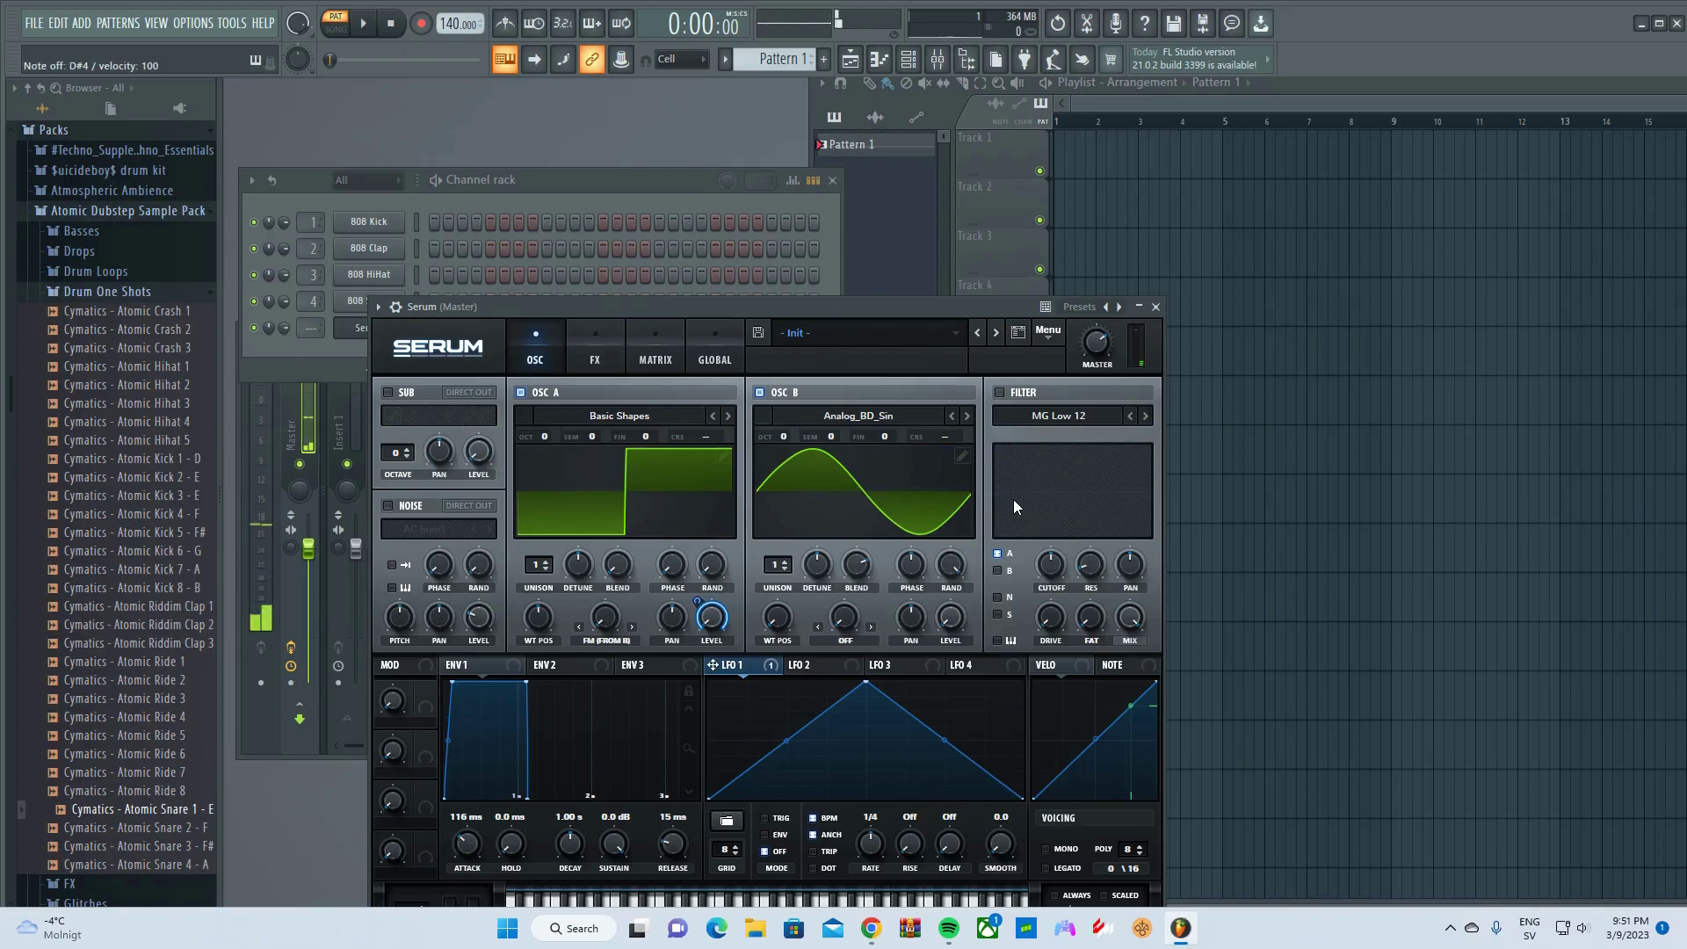
Raise oscillator A's FM amount to 59% and lower oscillator B's unison blend
key("space")
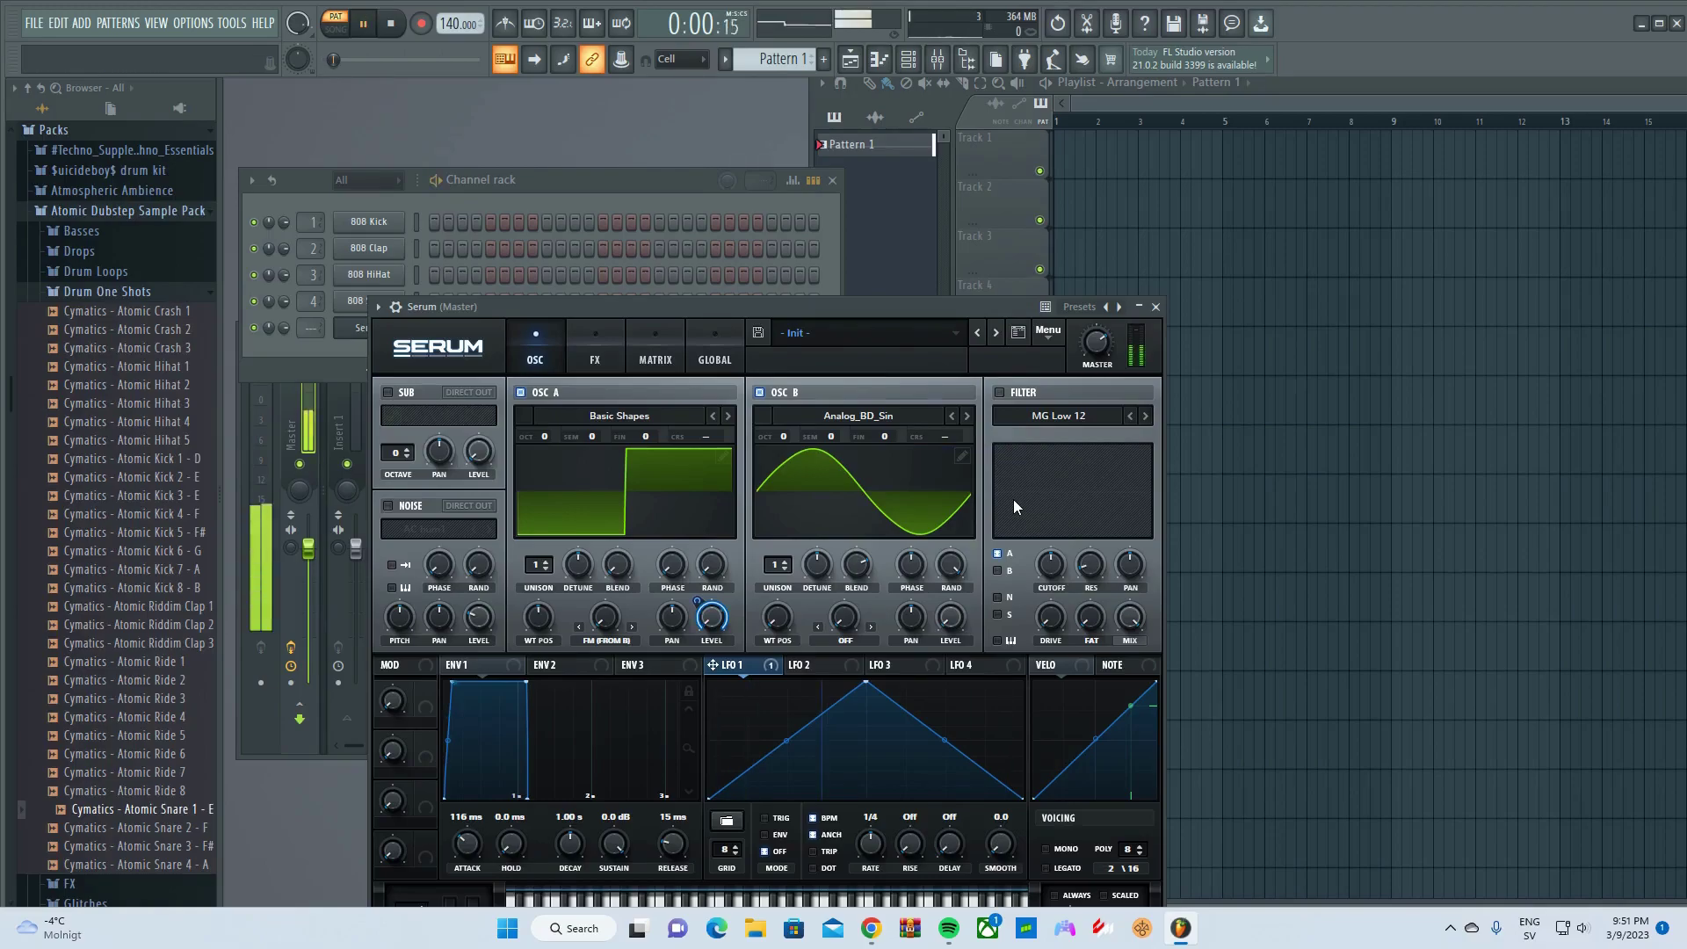
left_click_drag(605, 597, 624, 494)
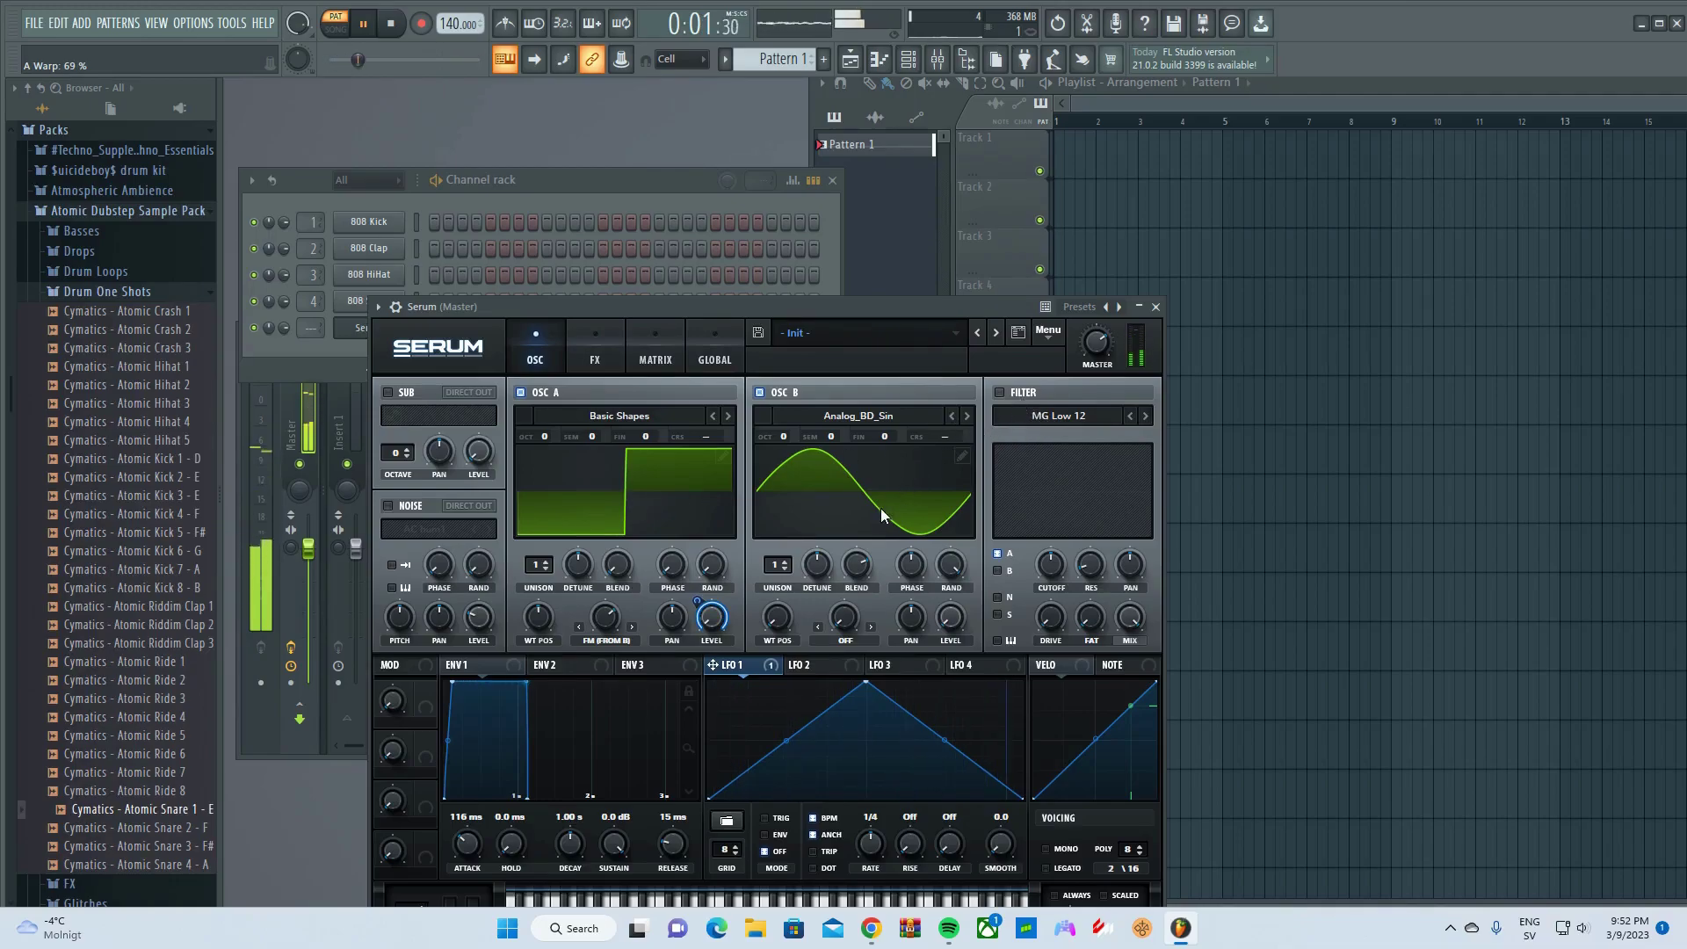
left_click_drag(856, 564, 598, 673)
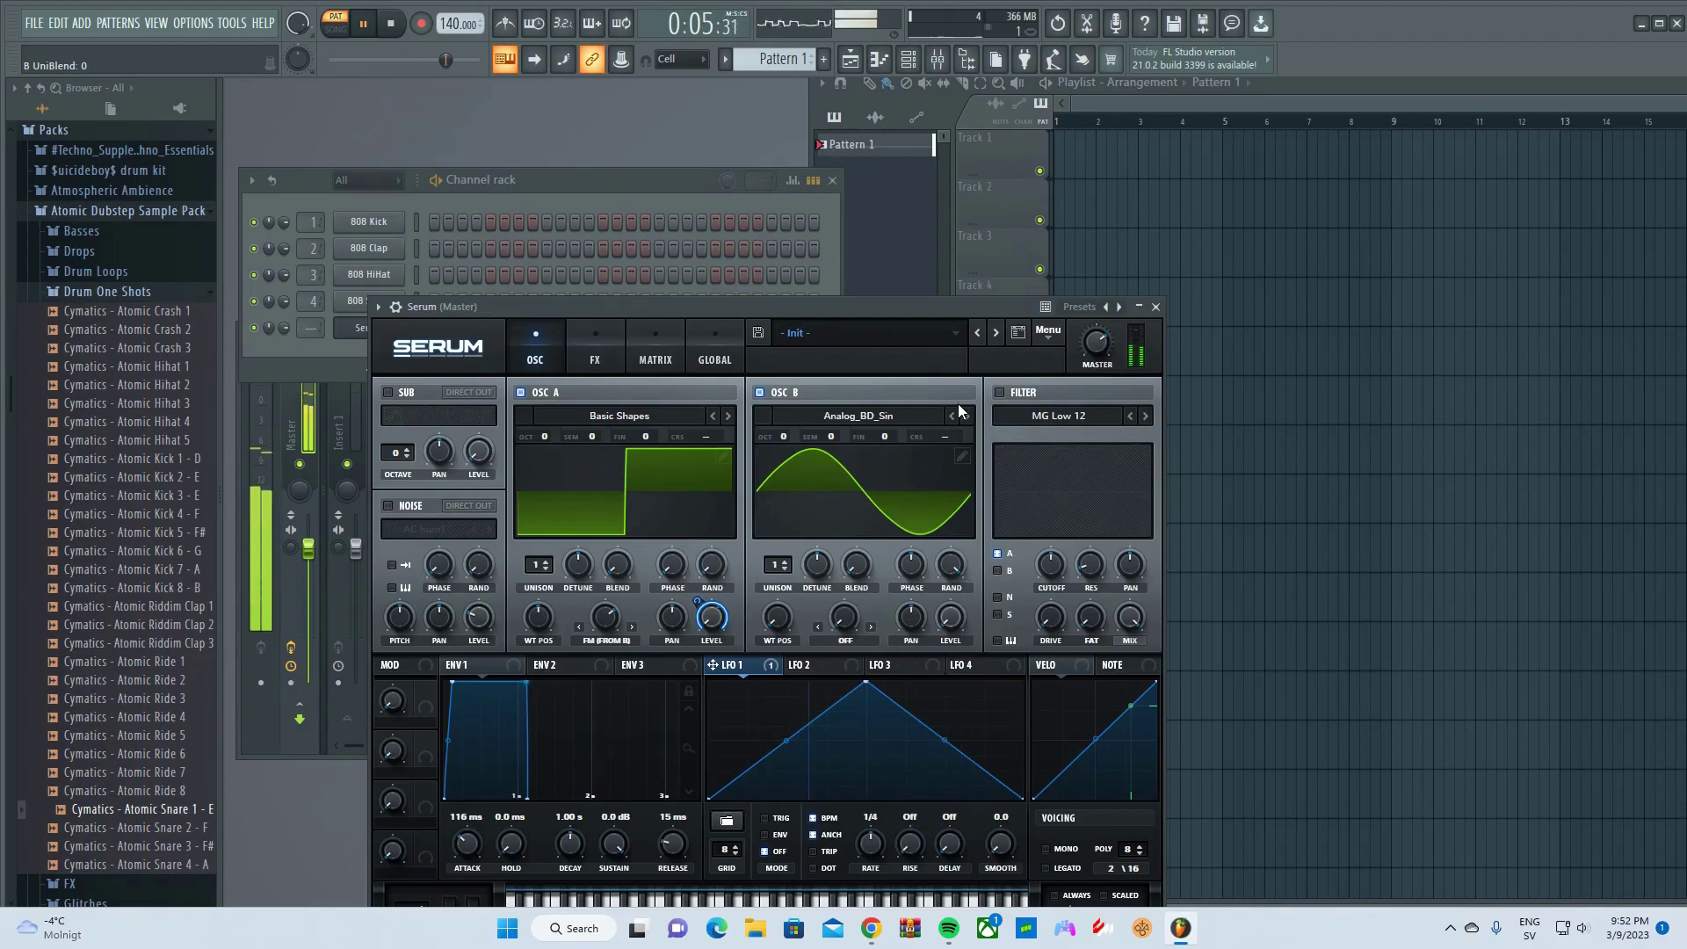
key("space")
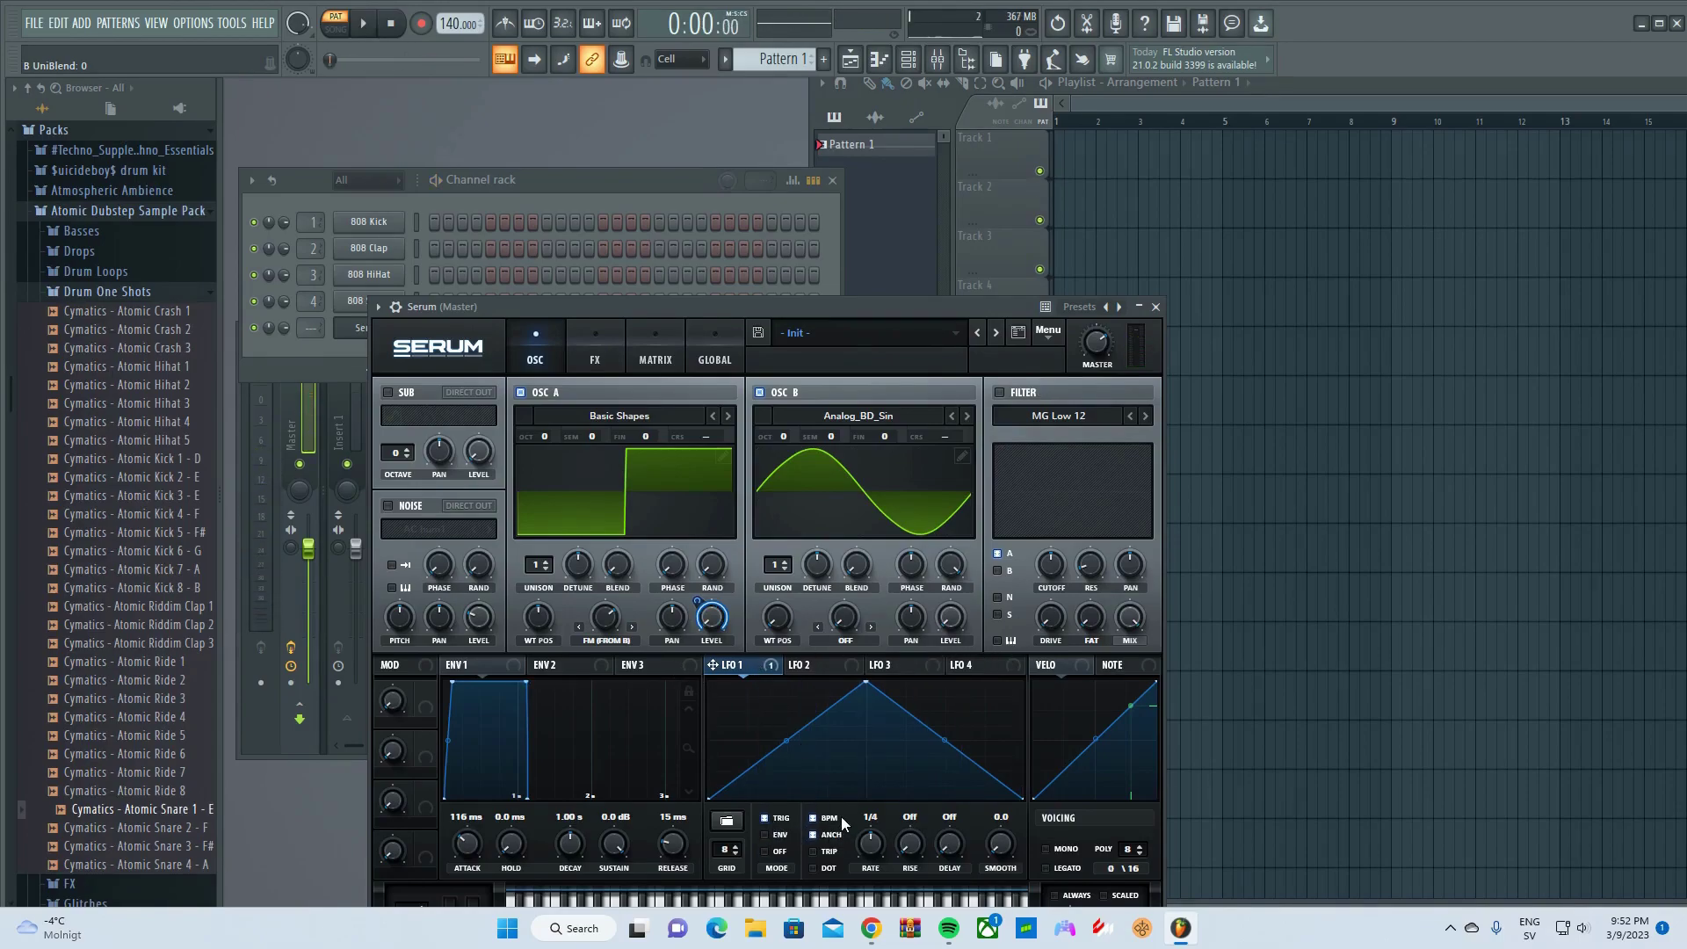
Switch on Serum's filter and set its type to Combs
left_click(1043, 418)
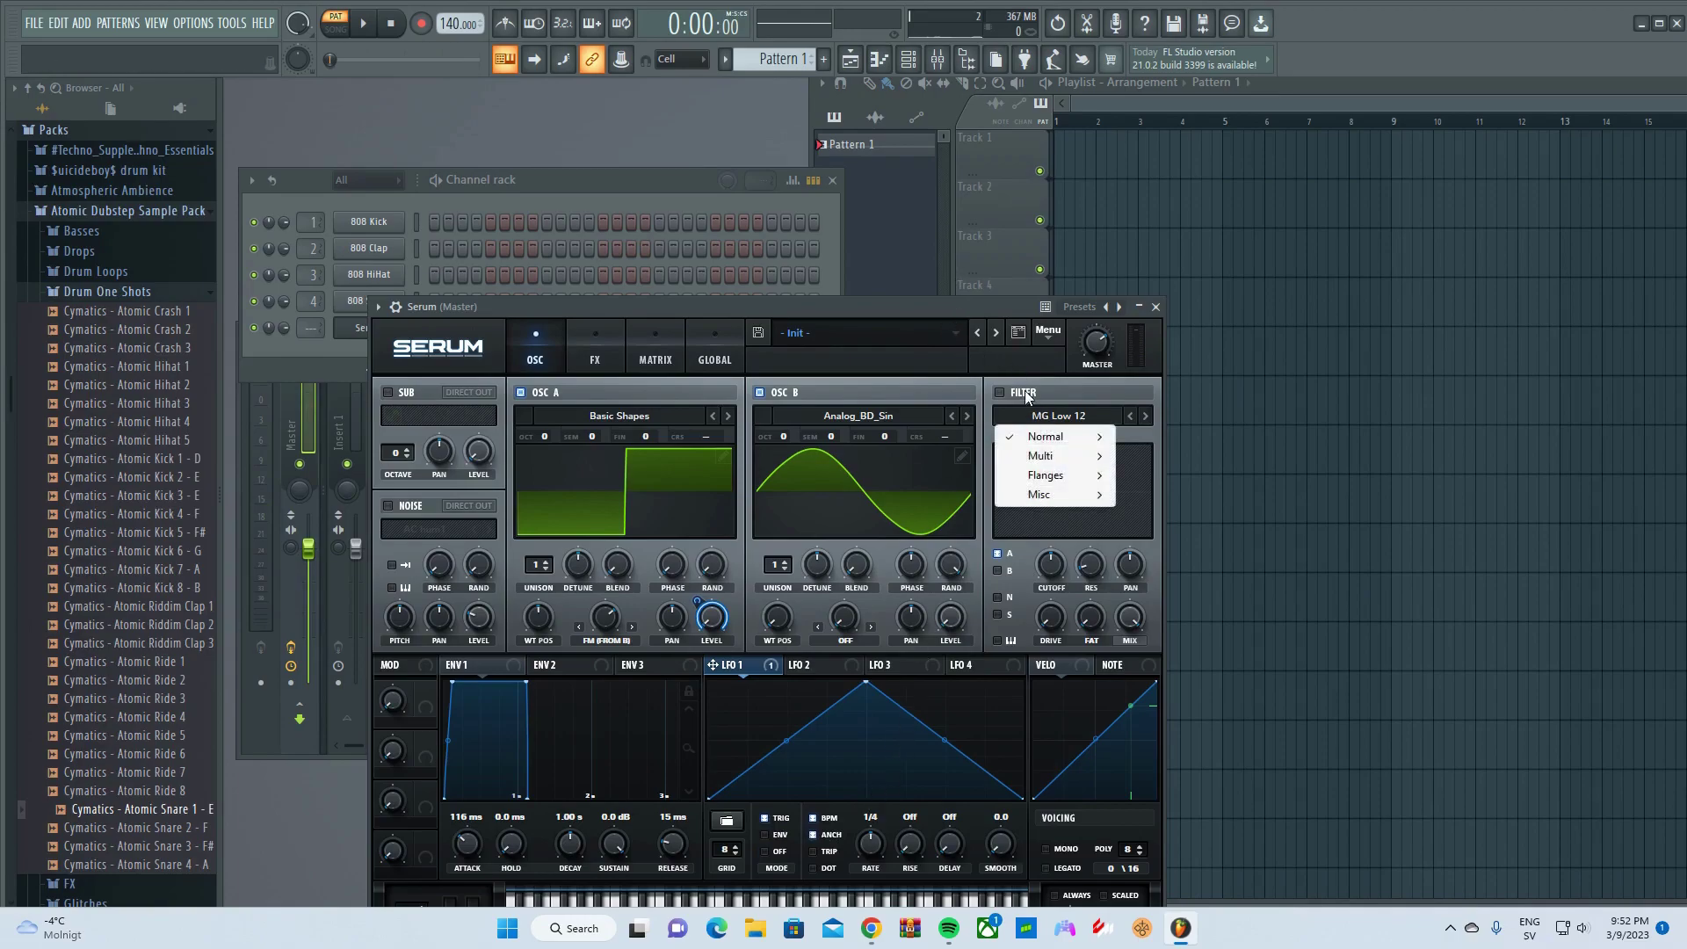
left_click(1023, 393)
left_click(1055, 417)
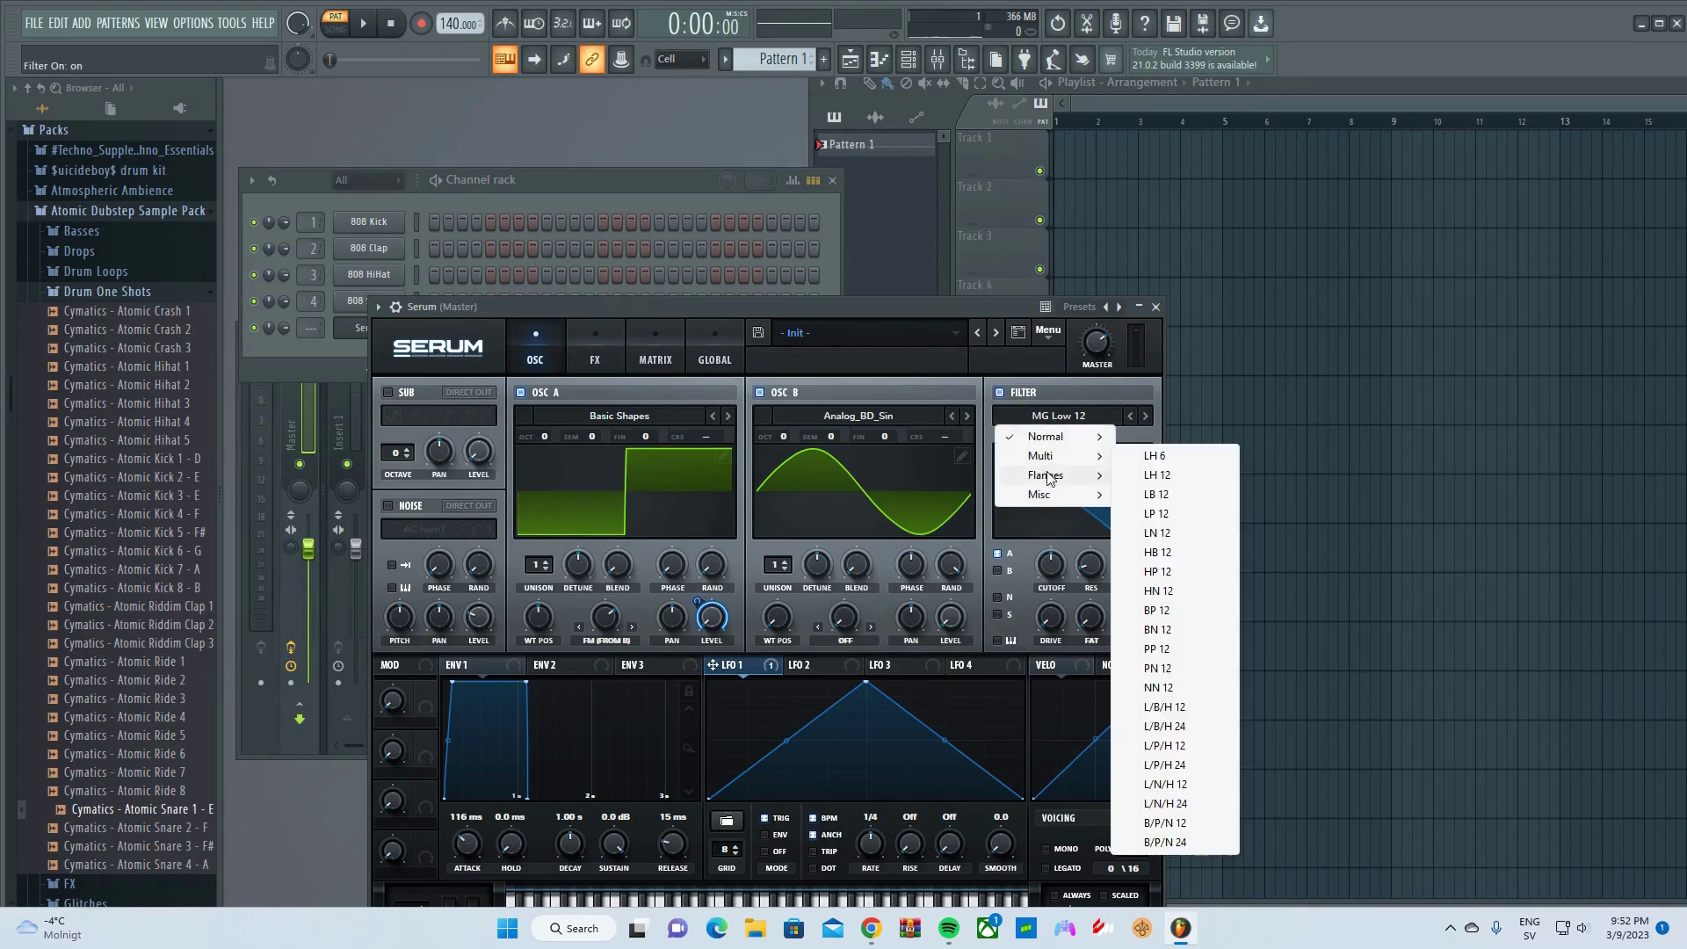
mouse_move(1055, 474)
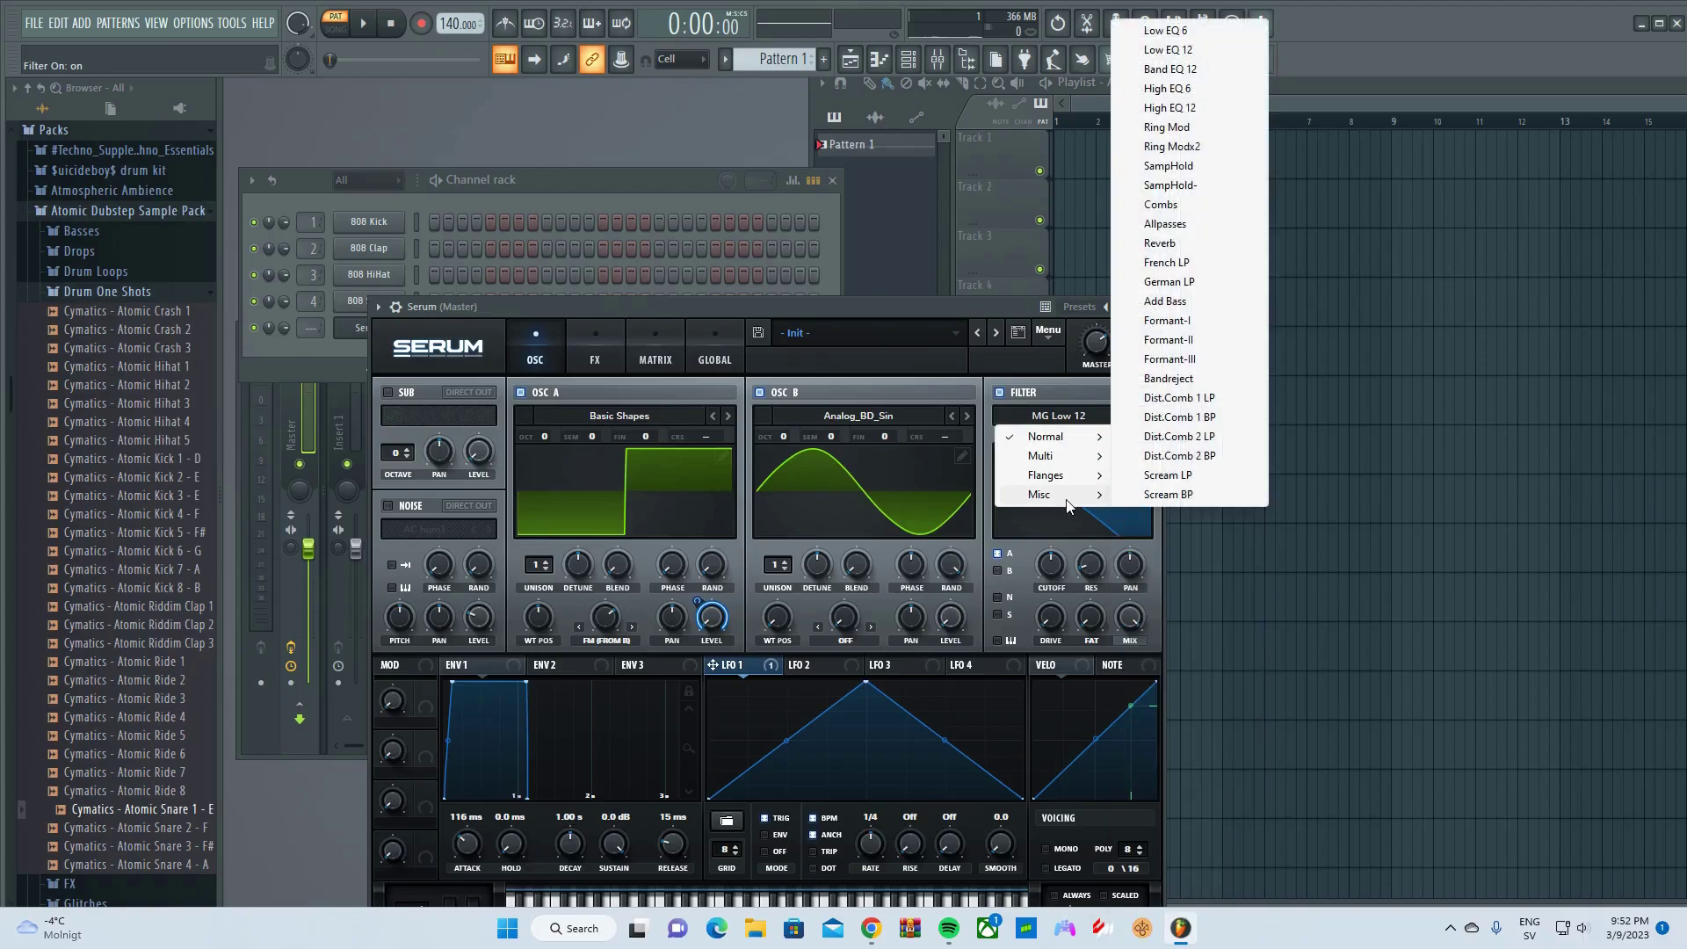
left_click(1161, 205)
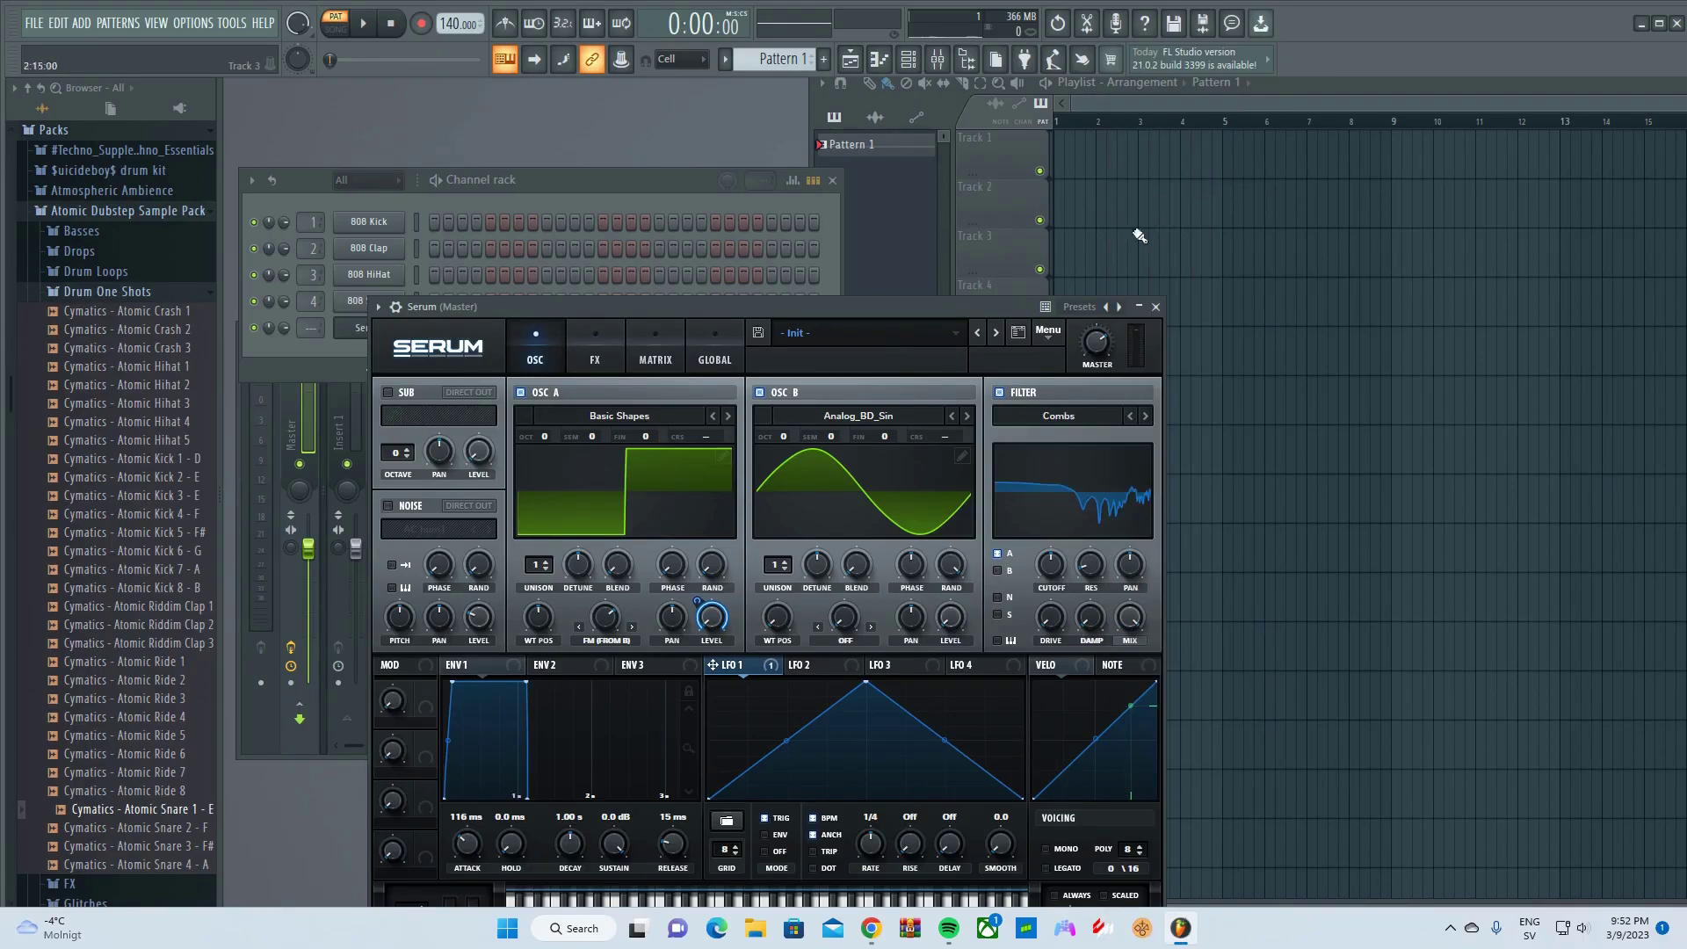
Route LFO 2 to the filter cutoff with a modulation depth of 24
left_click(836, 671)
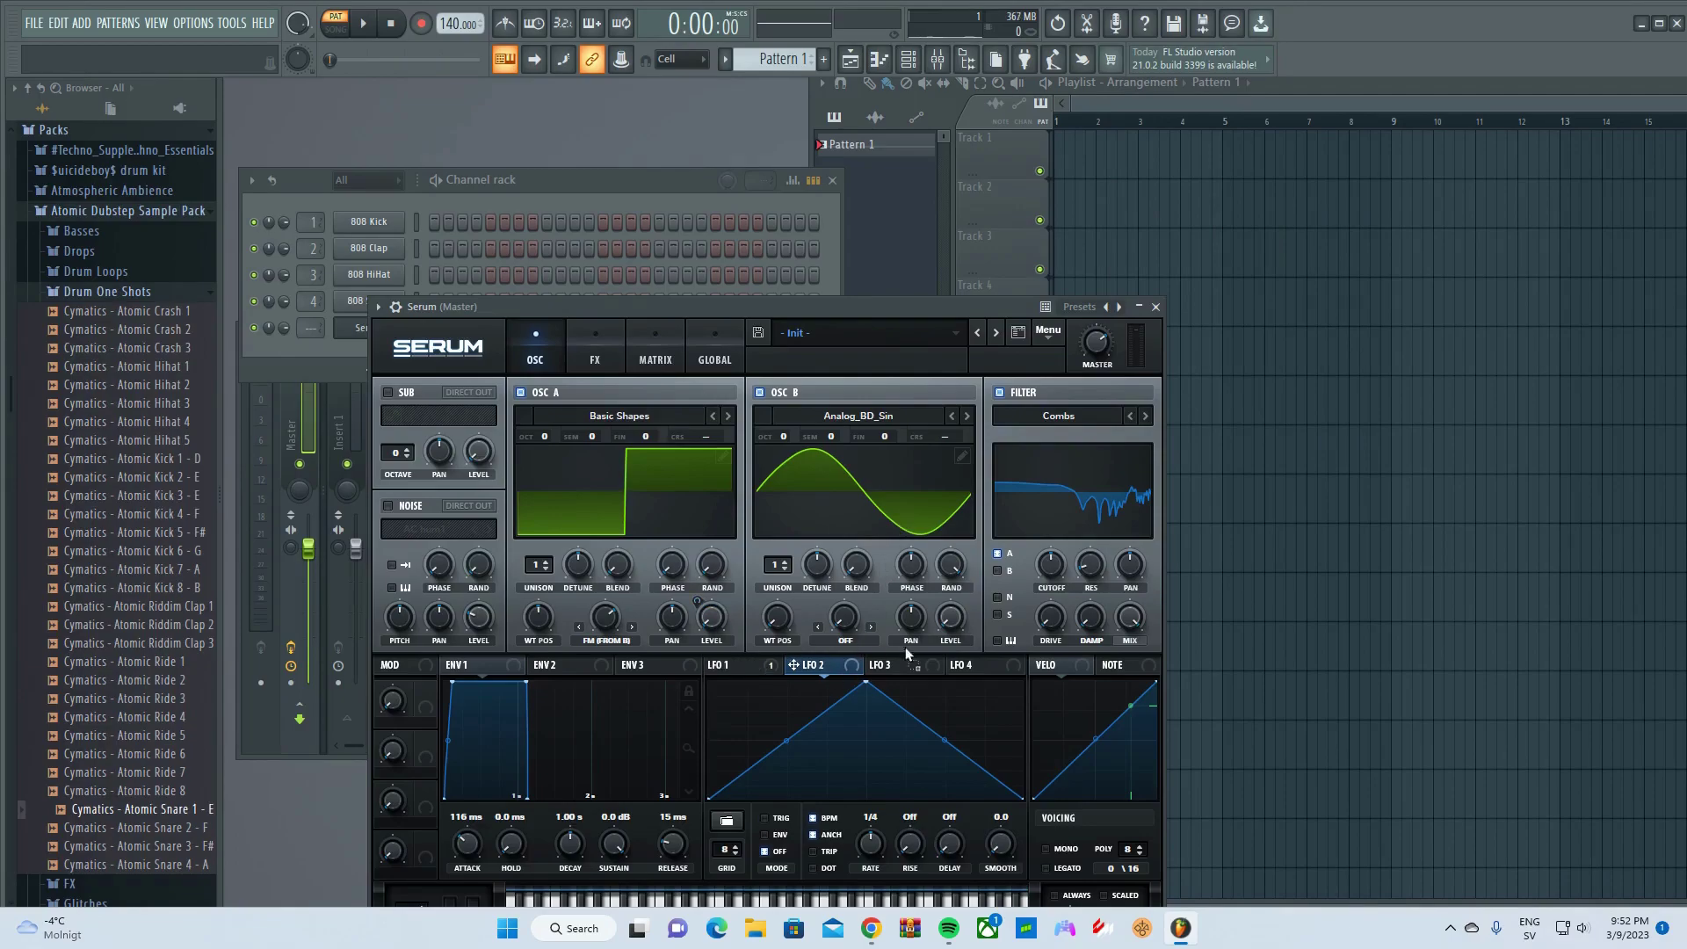
mouse_move(1060, 569)
left_mouse_down()
mouse_move(1044, 615)
mouse_move(1051, 601)
left_mouse_up()
key("space")
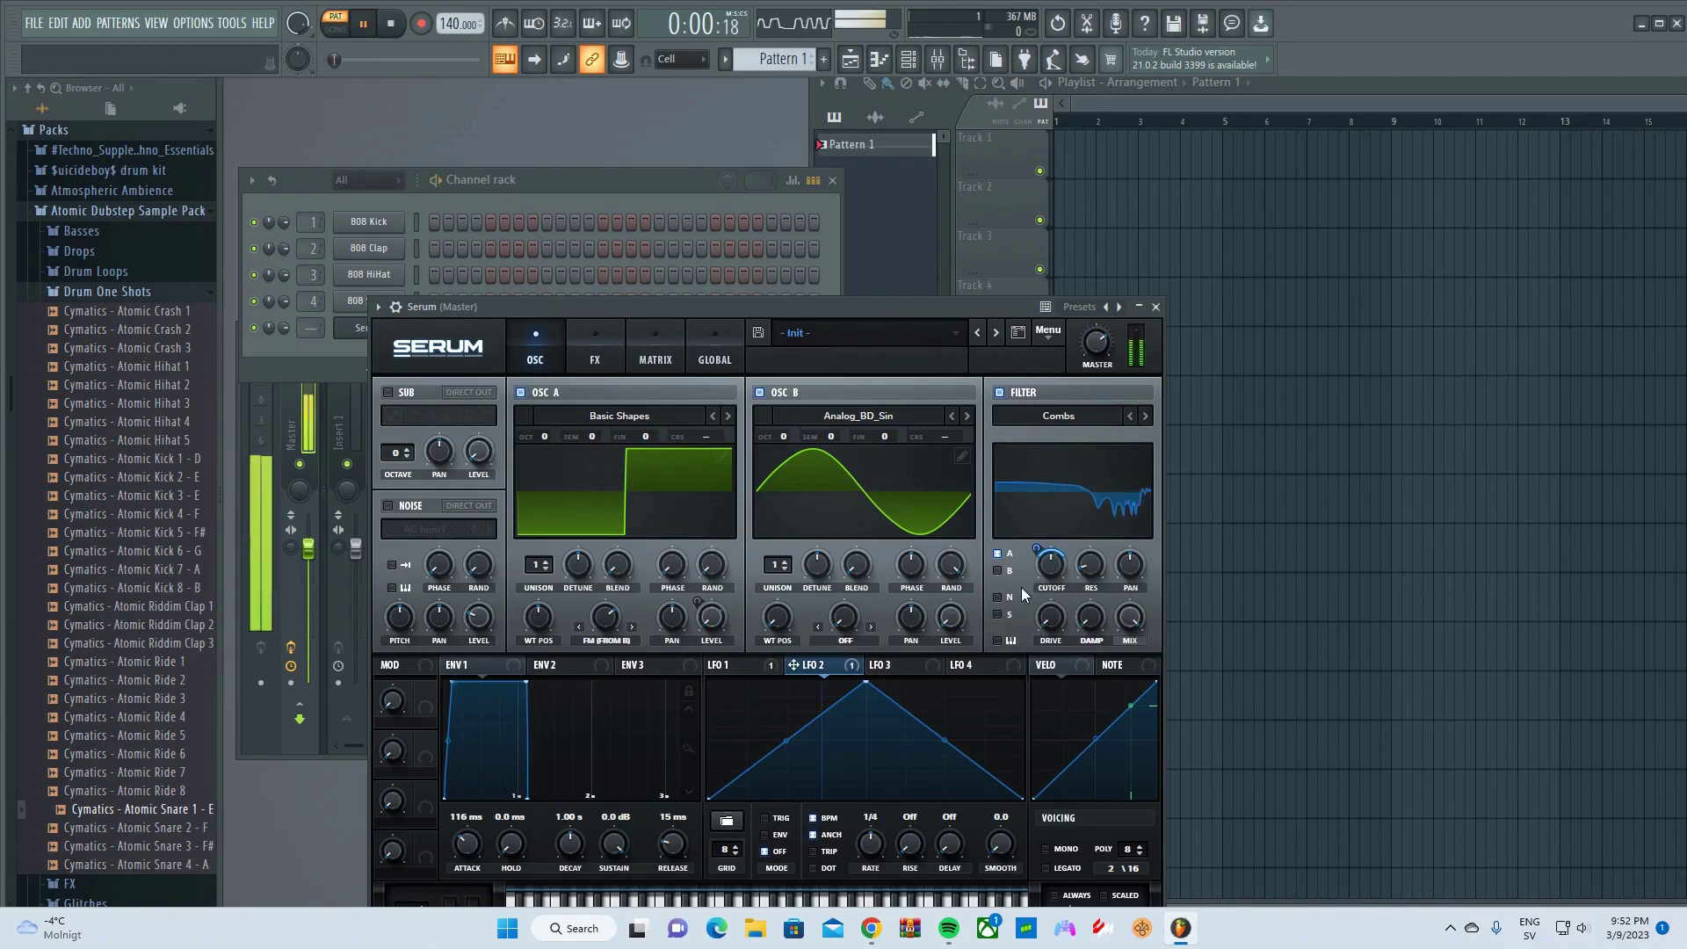
key("space")
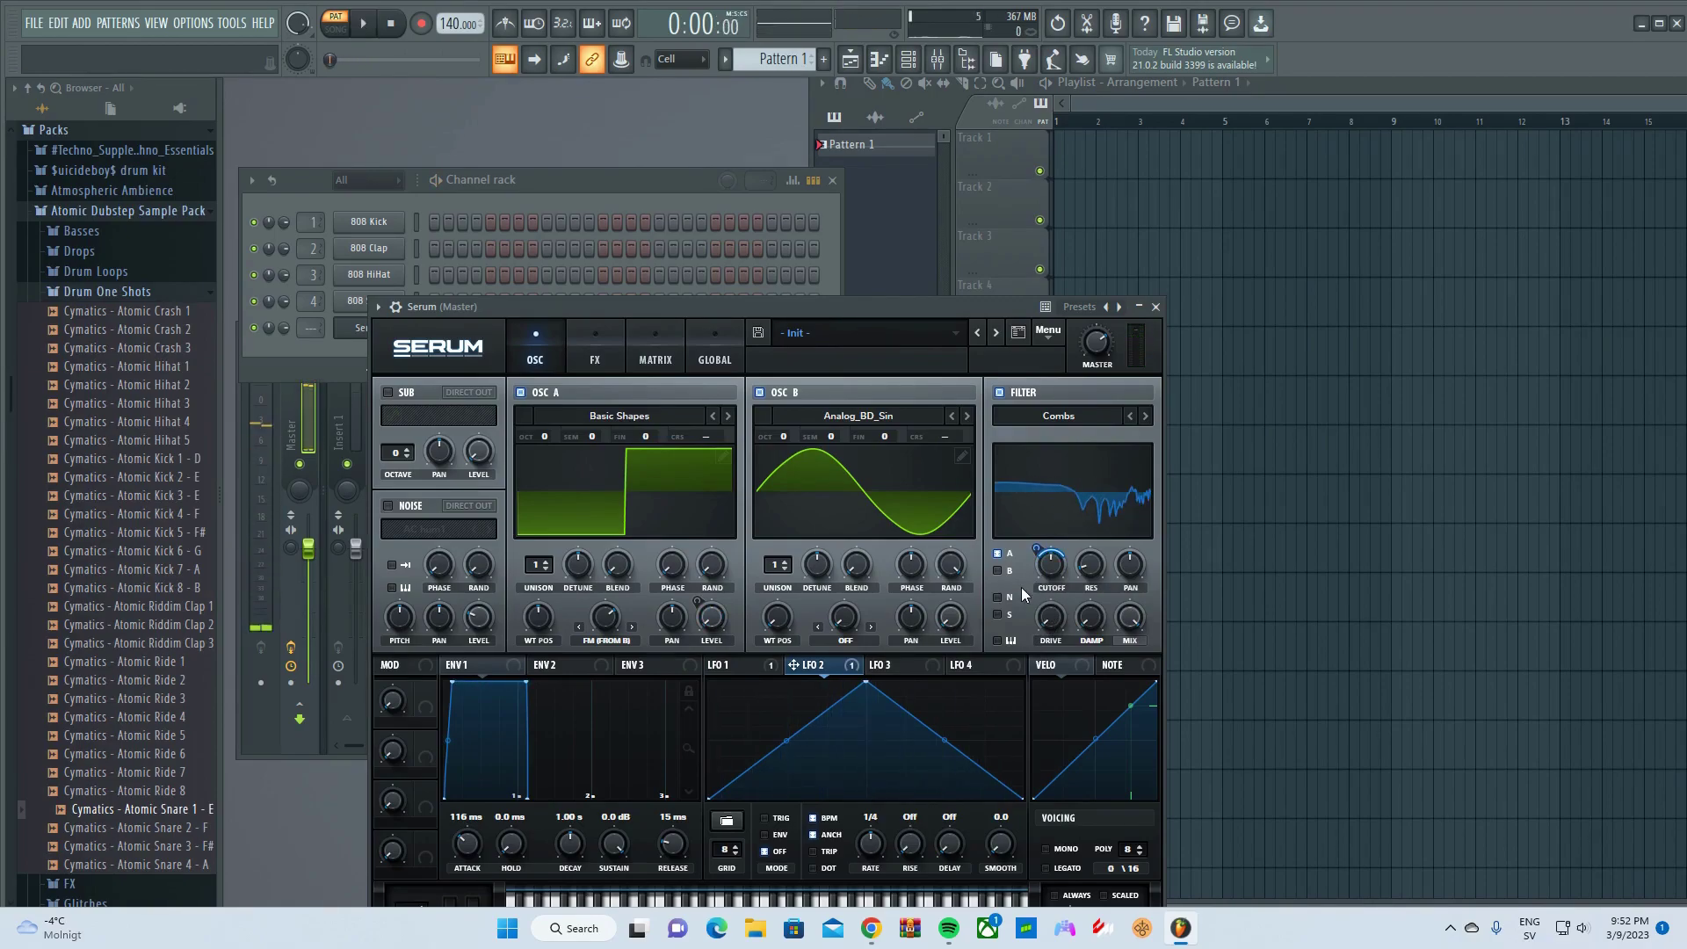
left_click_drag(1037, 542, 1035, 559)
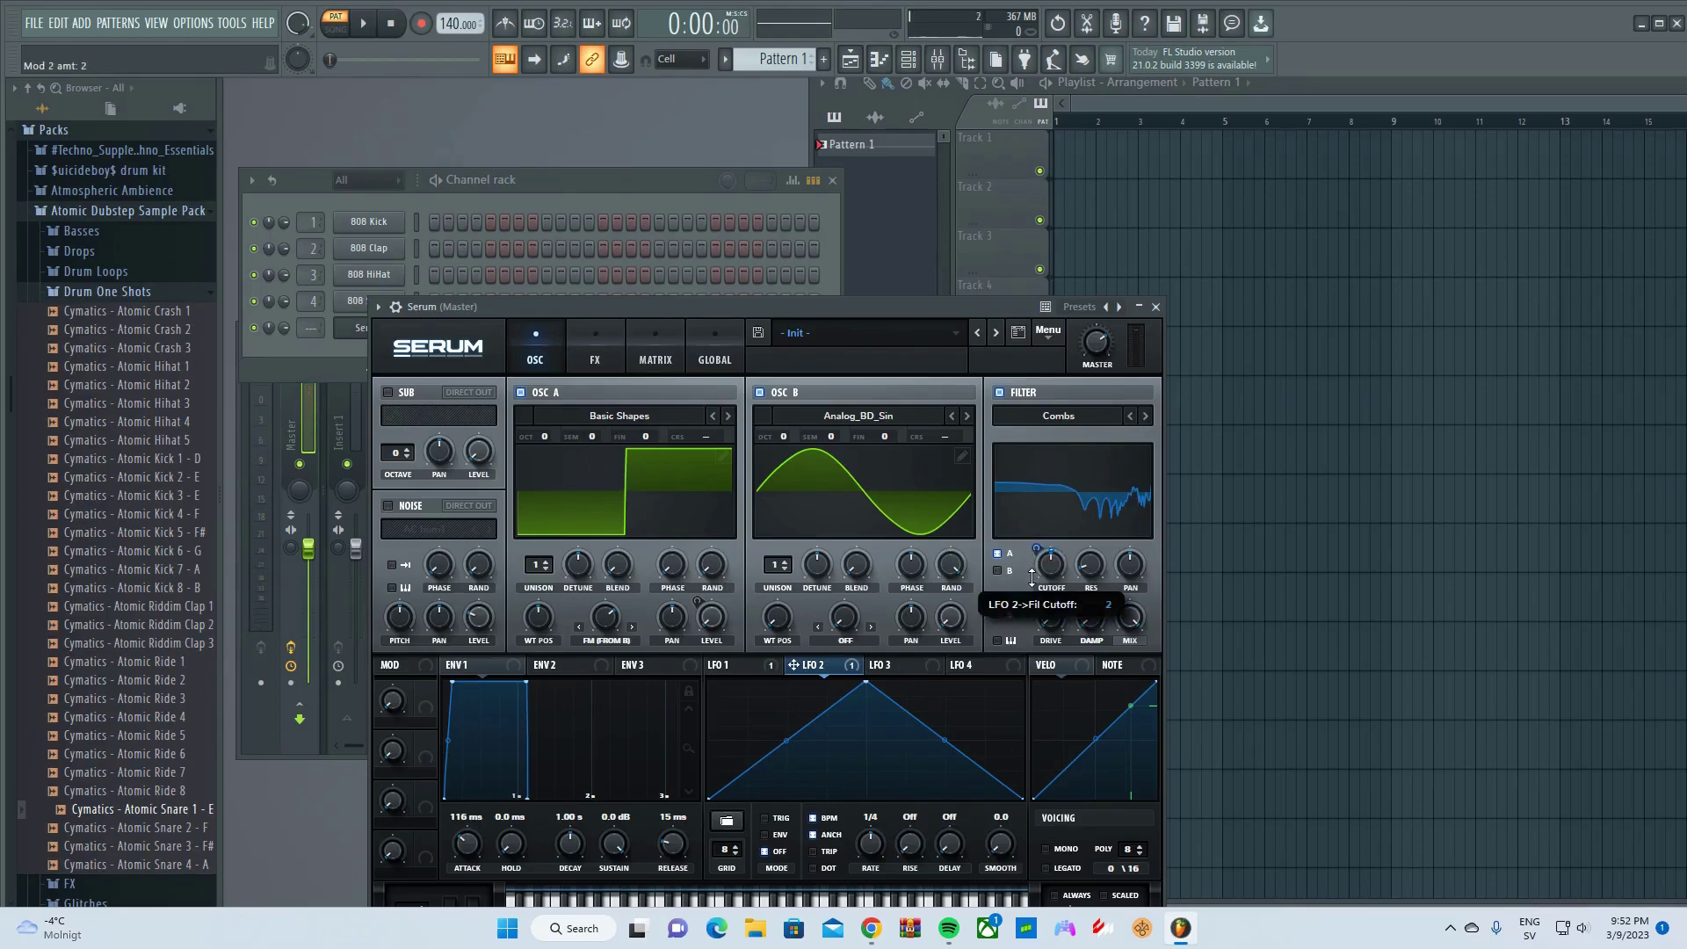
Bring the filter cutoff down to 45 Hz and raise the resonance
left_click_drag(1052, 571, 1035, 590)
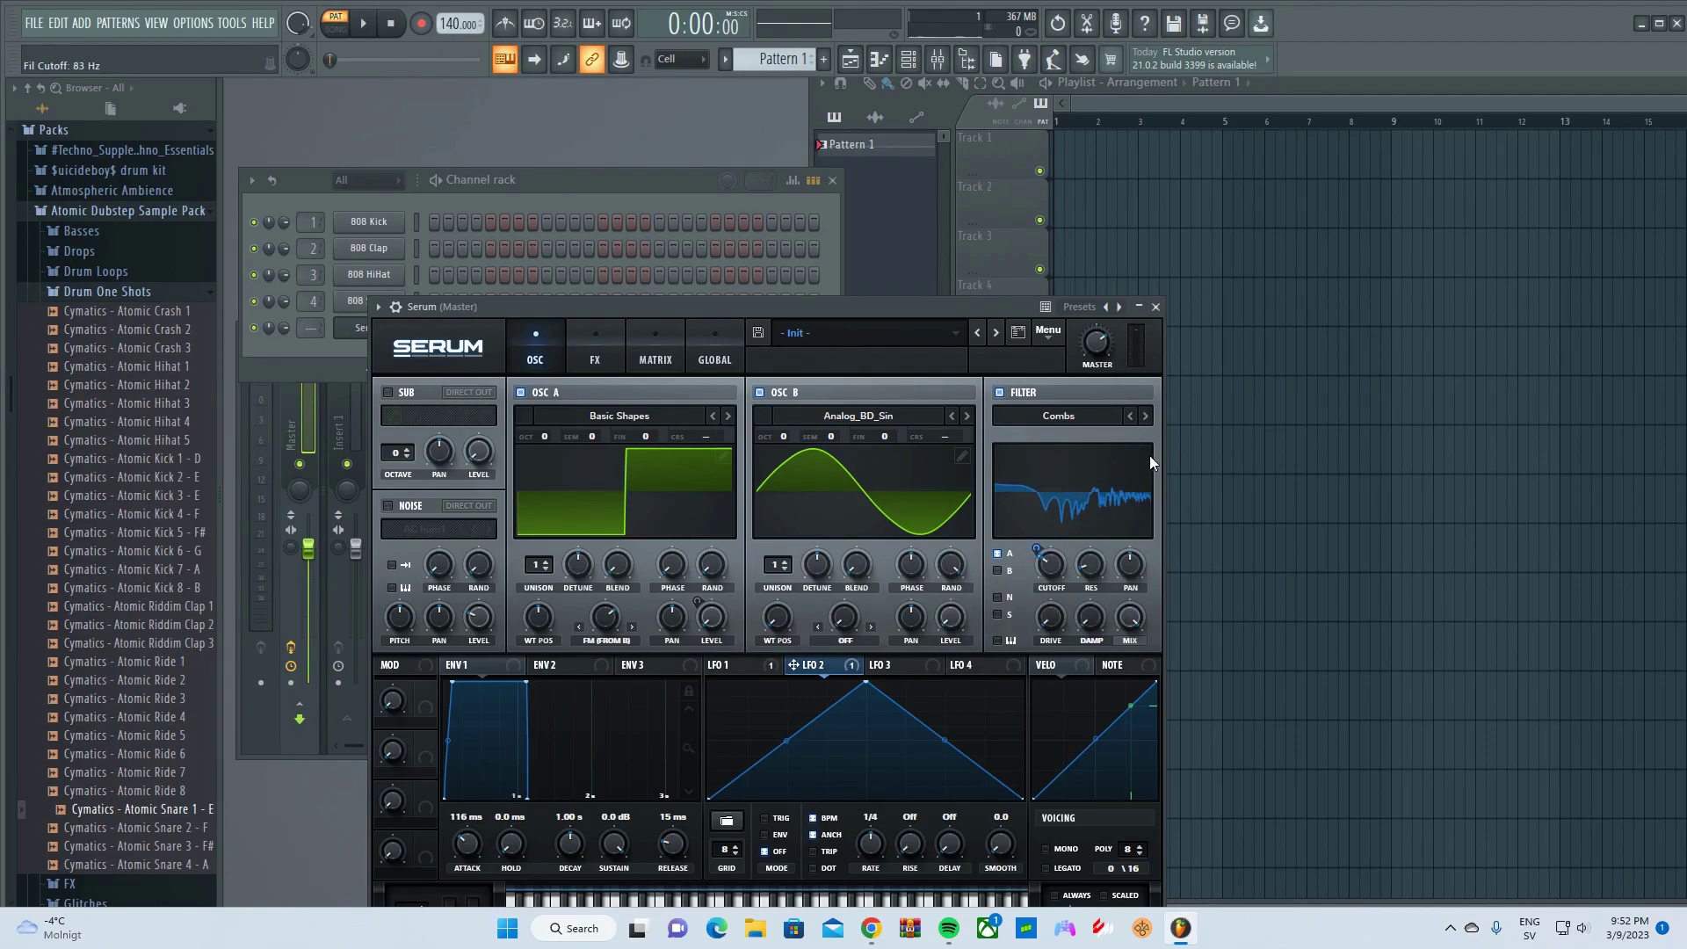
key("space")
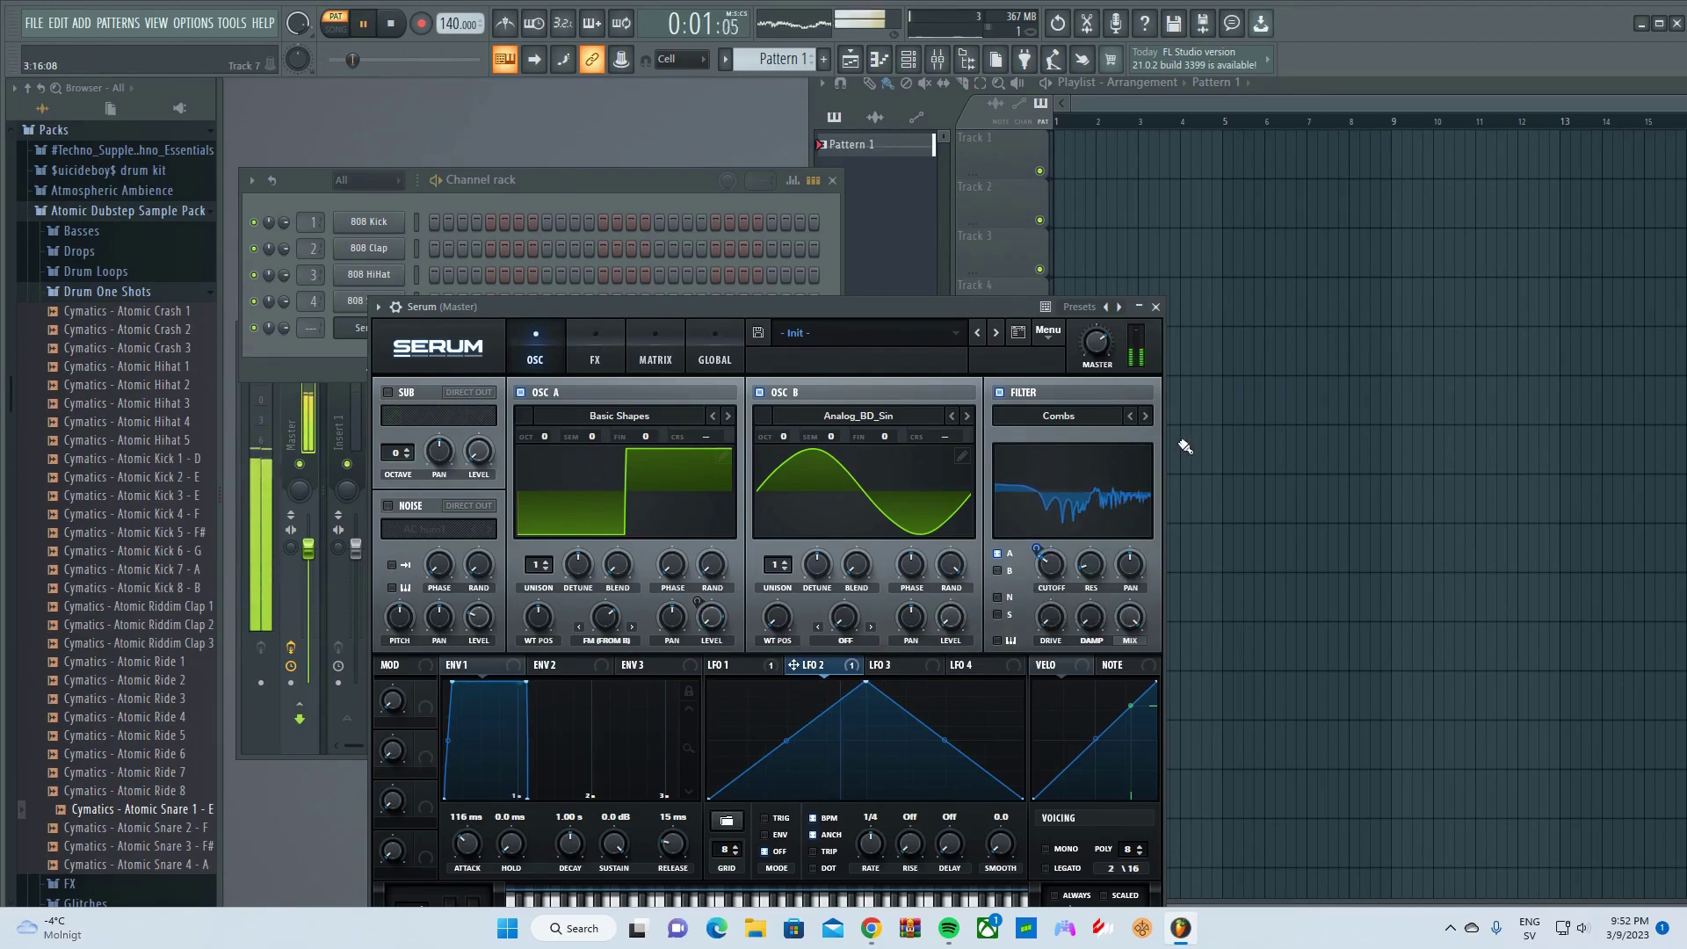
mouse_move(1042, 584)
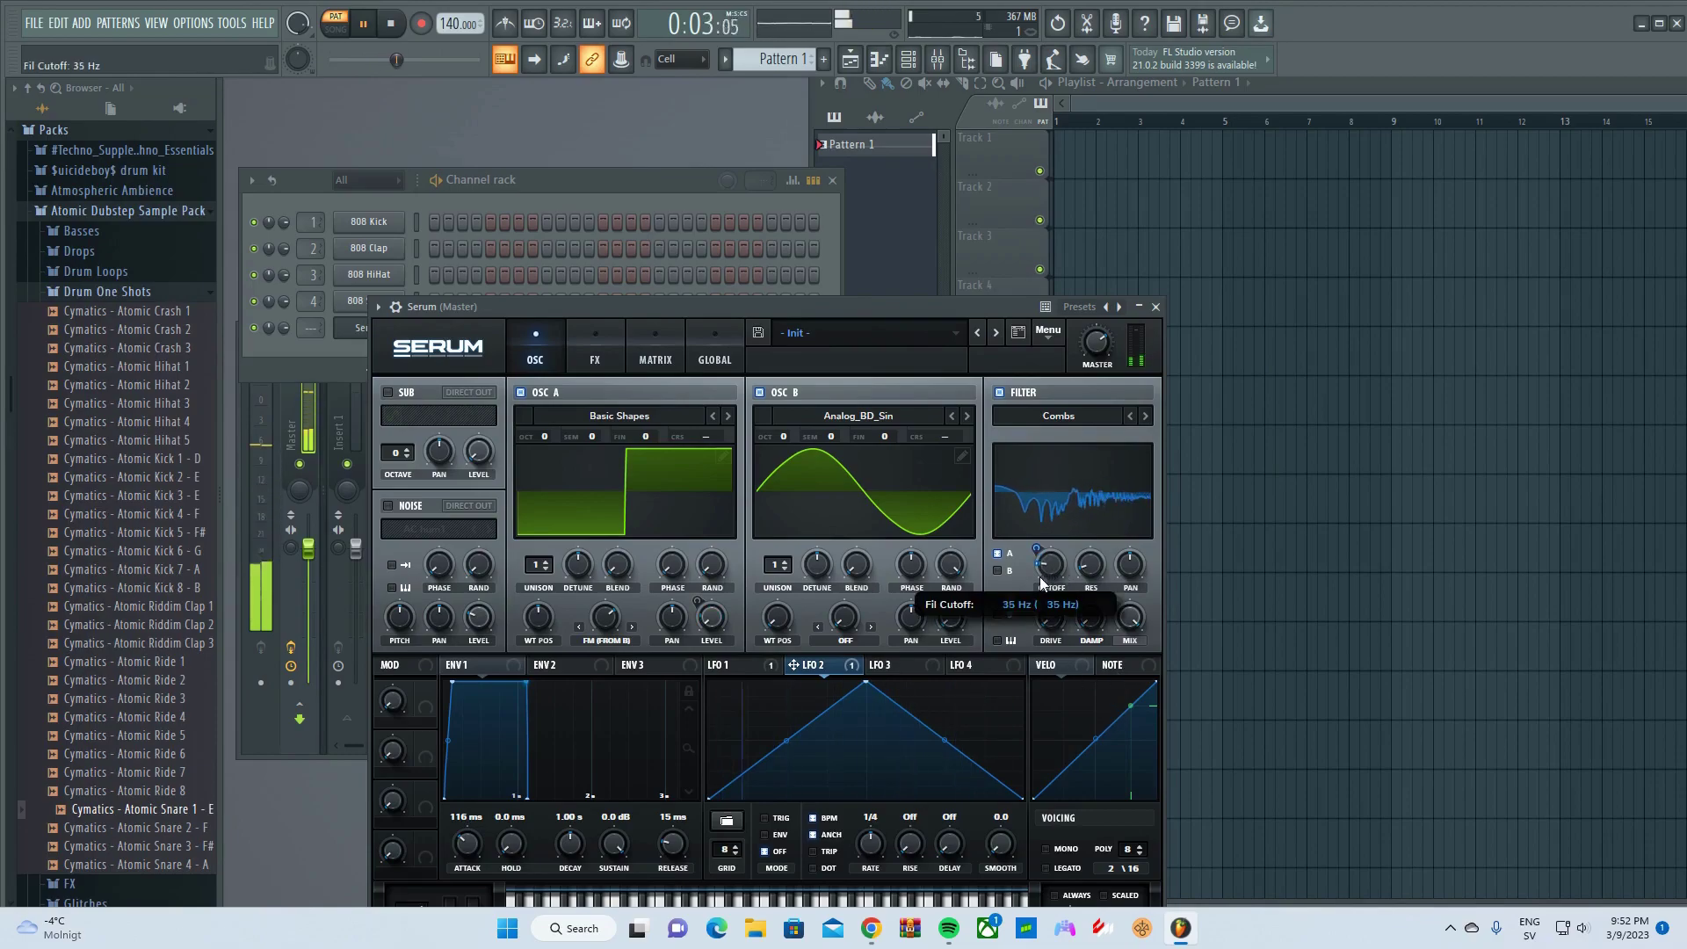
left_click_drag(1042, 583, 1044, 580)
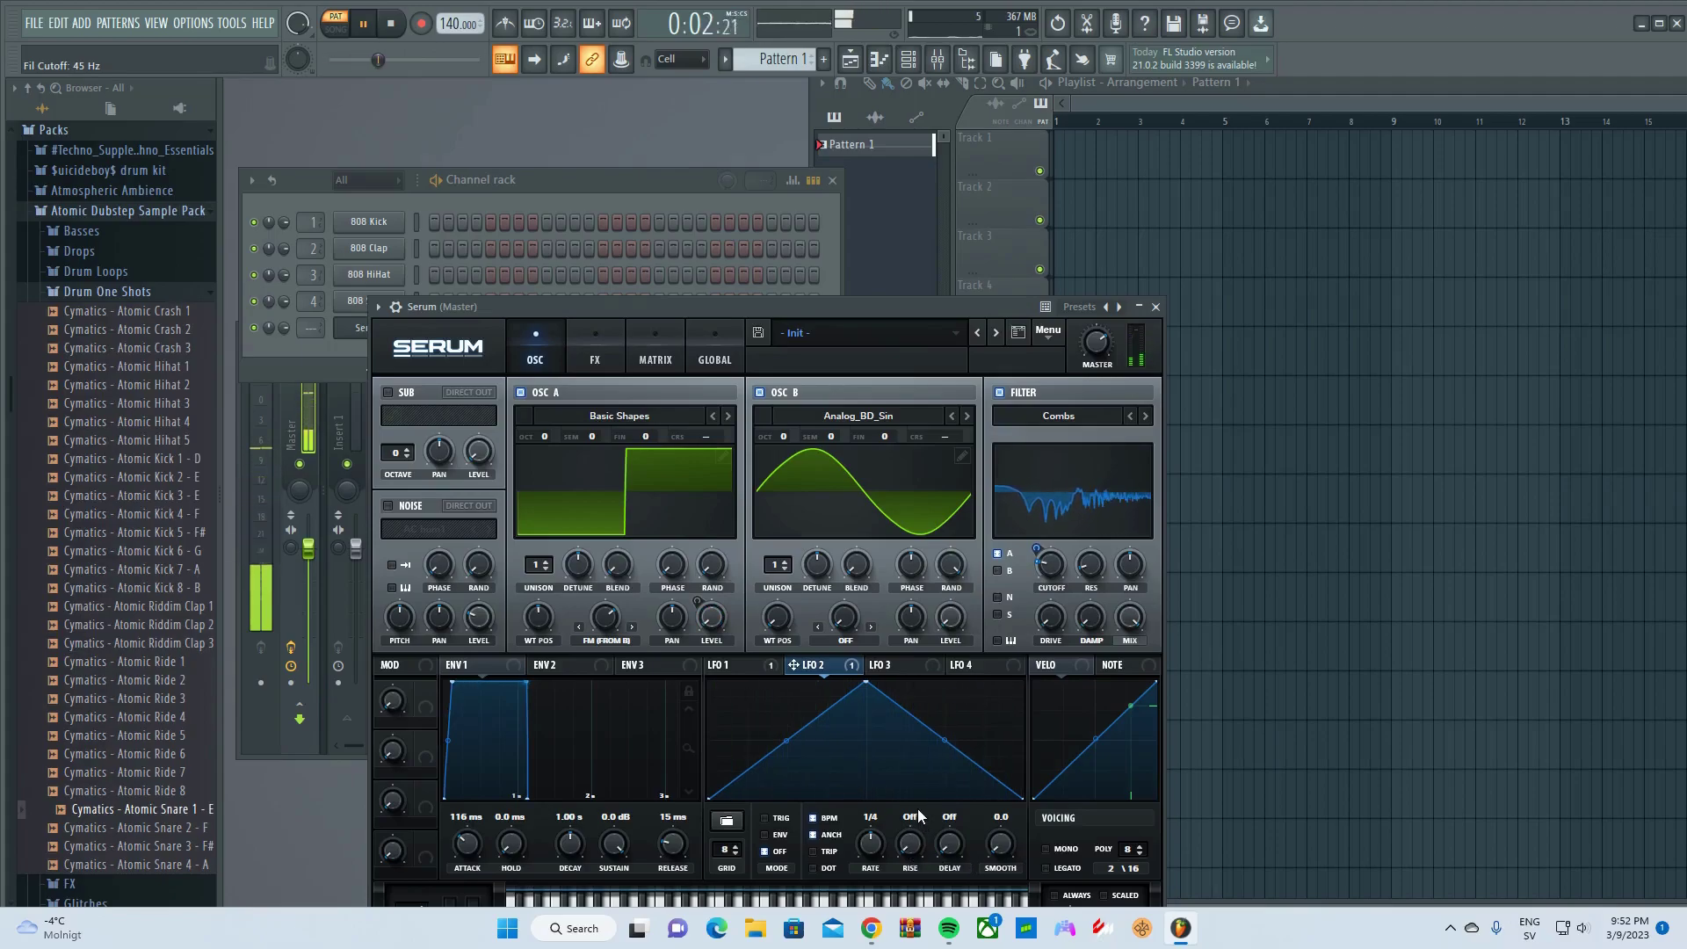
left_click_drag(1112, 494, 1044, 732)
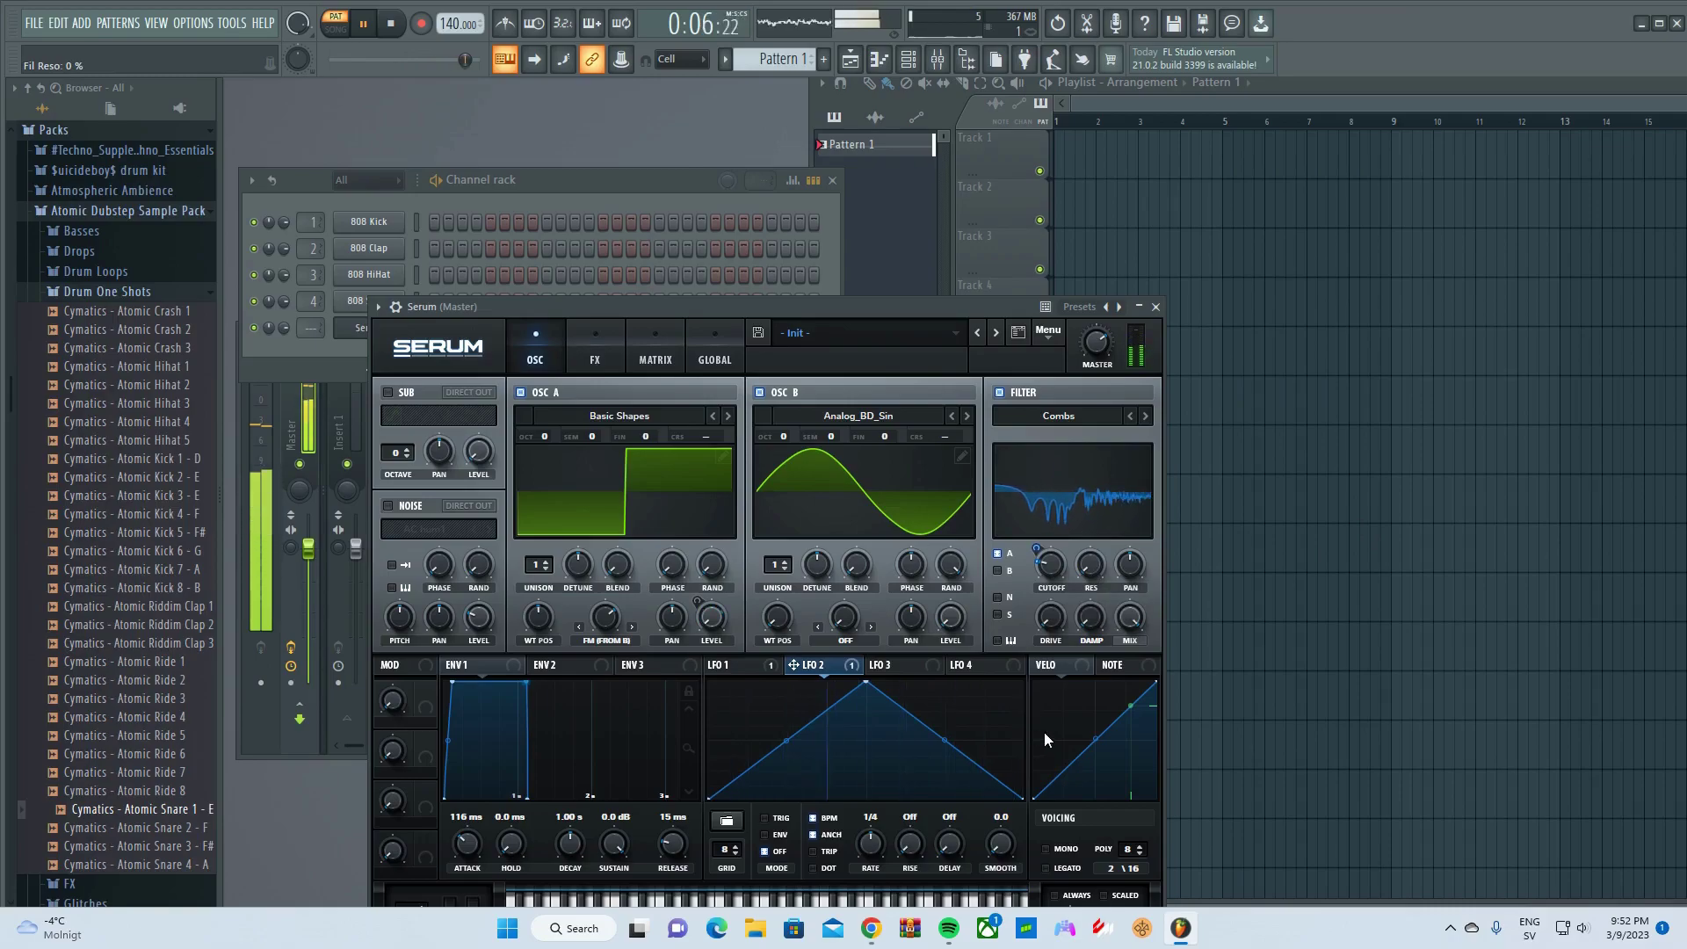
Make LFO 3 modulate the filter resonance and reshape its curve into a gradual decay
key("space")
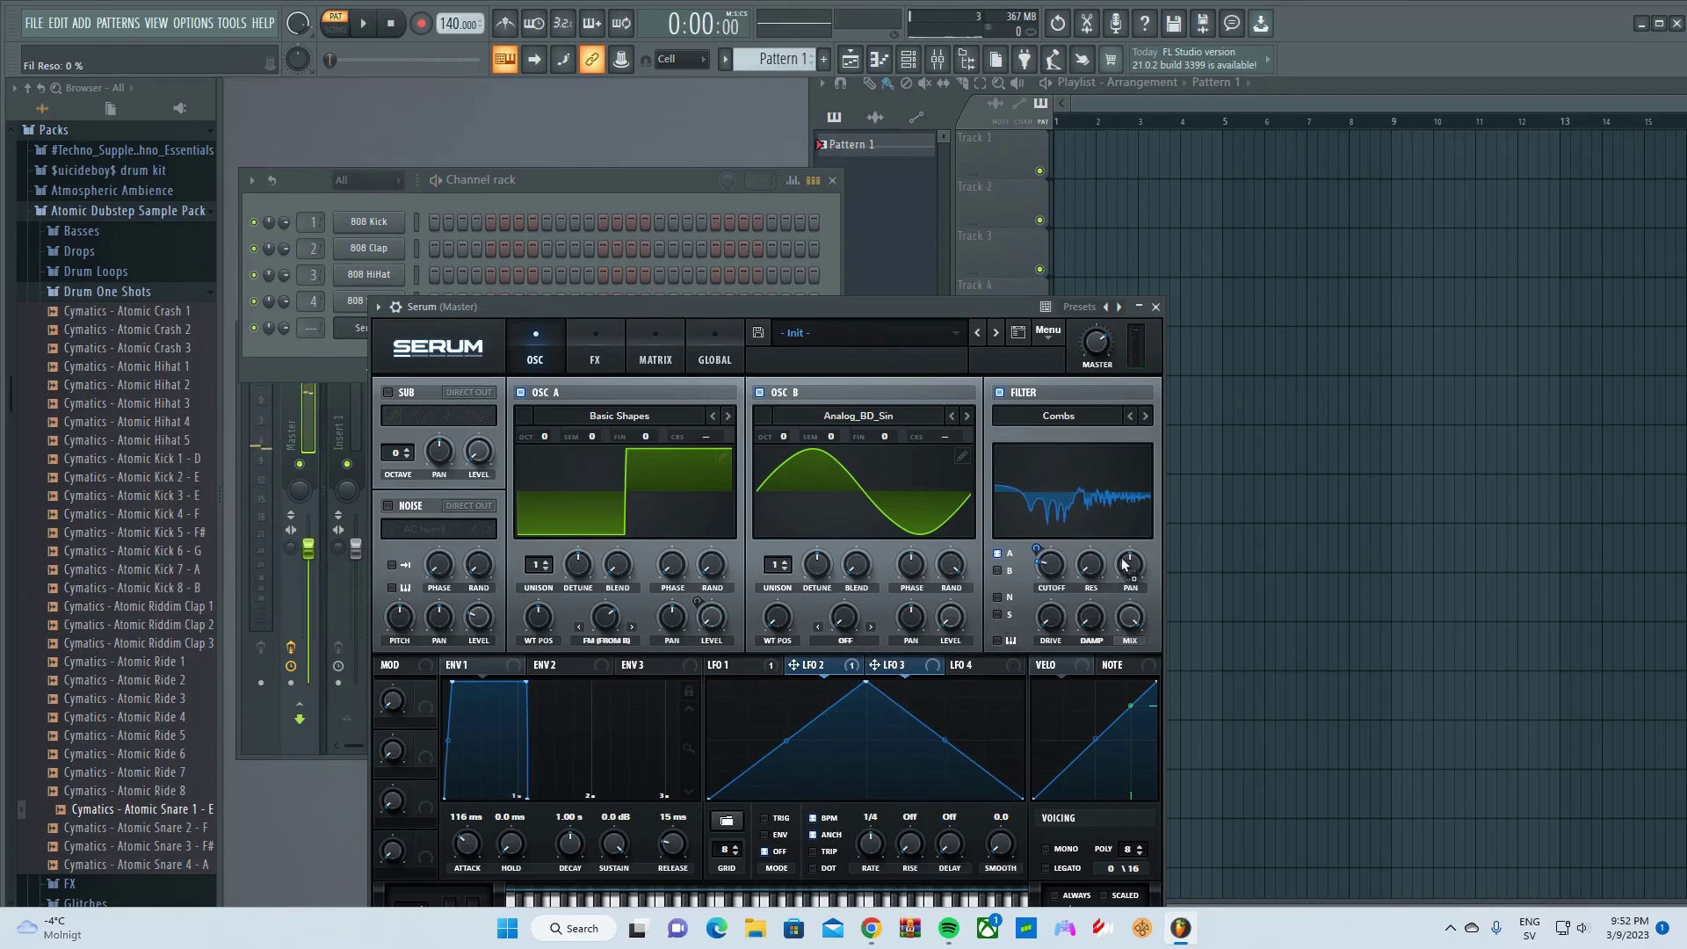
left_click_drag(1087, 566, 1090, 565)
left_click_drag(799, 745, 779, 903)
left_click_drag(943, 745, 983, 673)
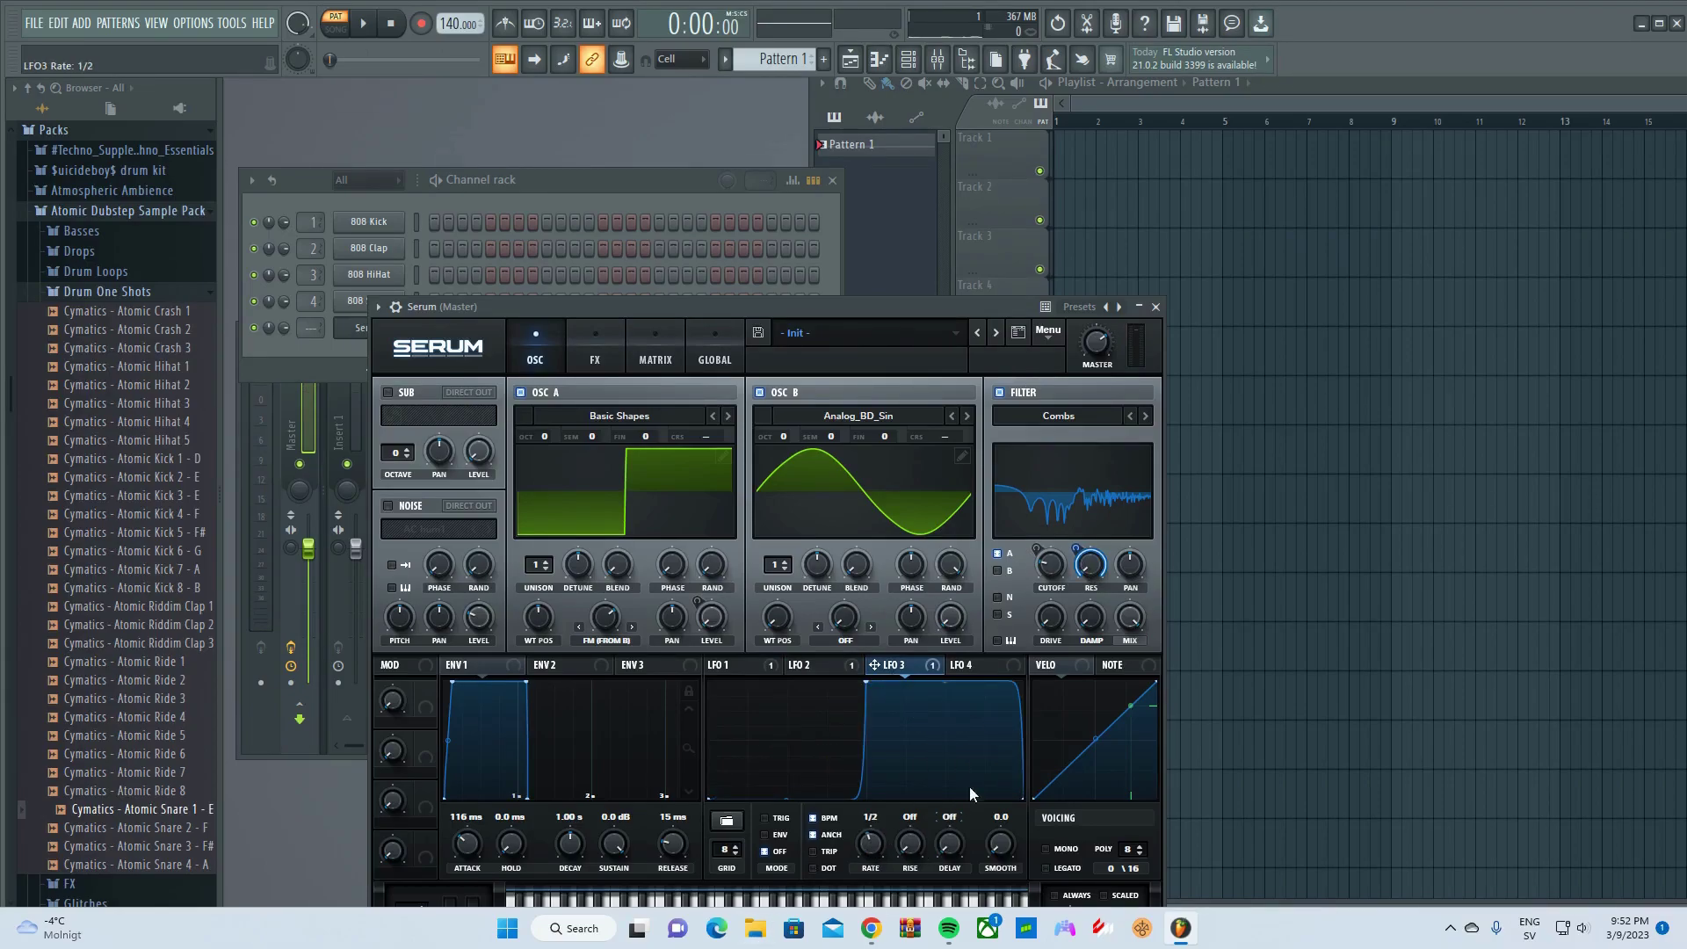
key("space")
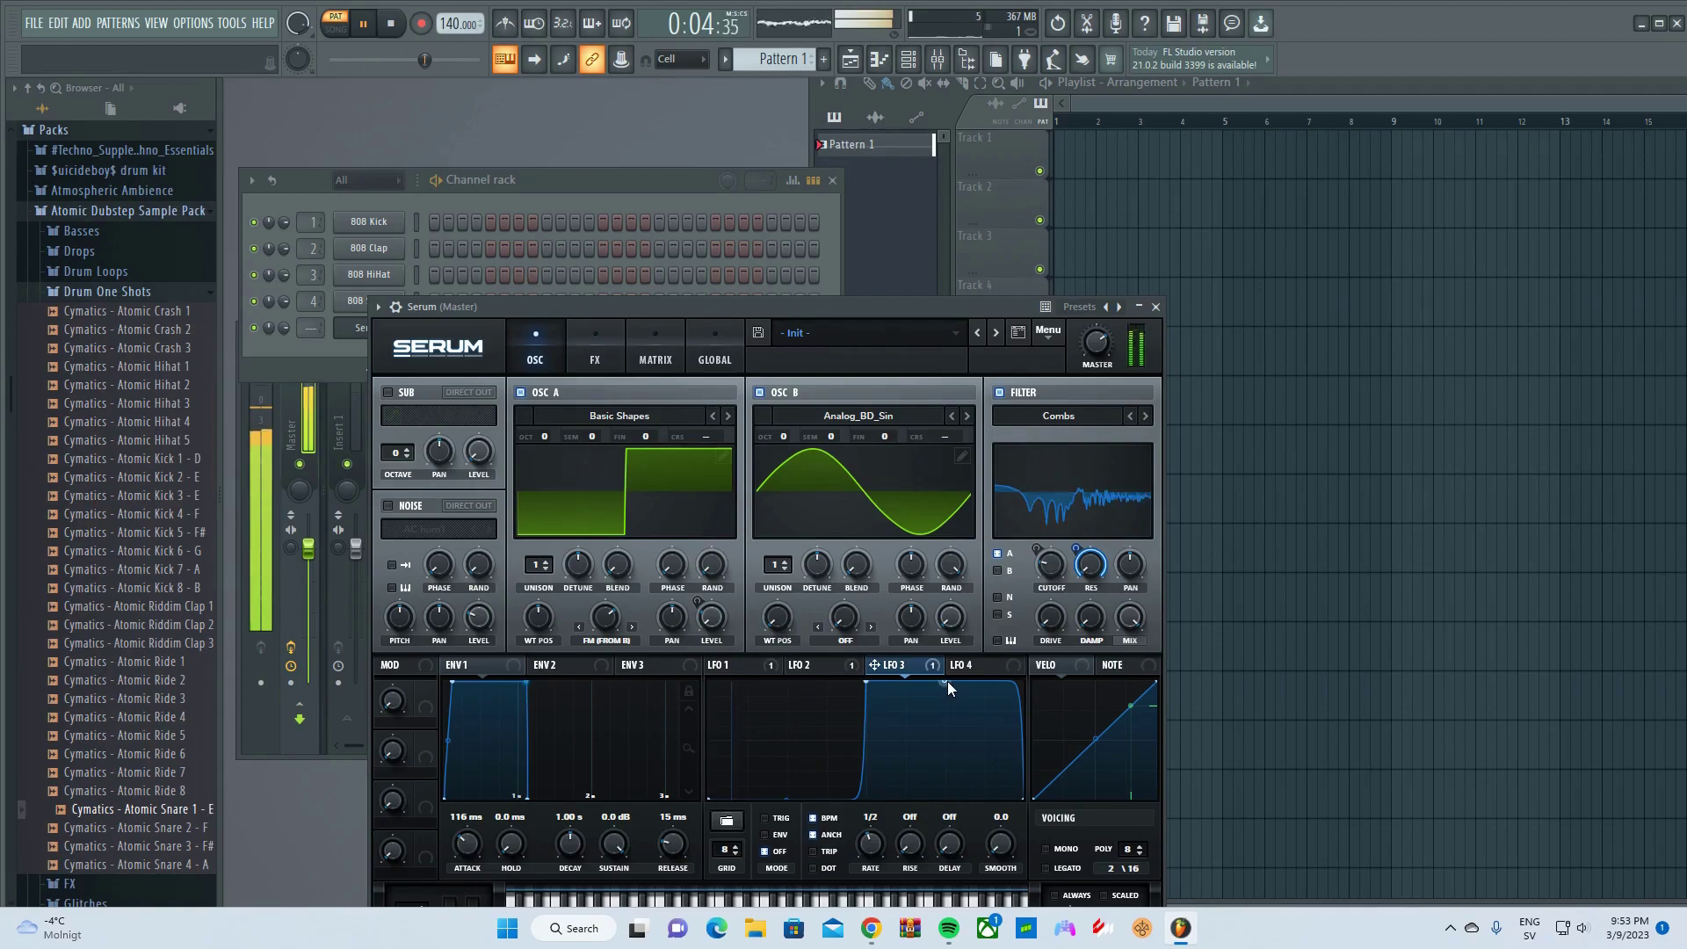
left_click_drag(948, 682, 947, 725)
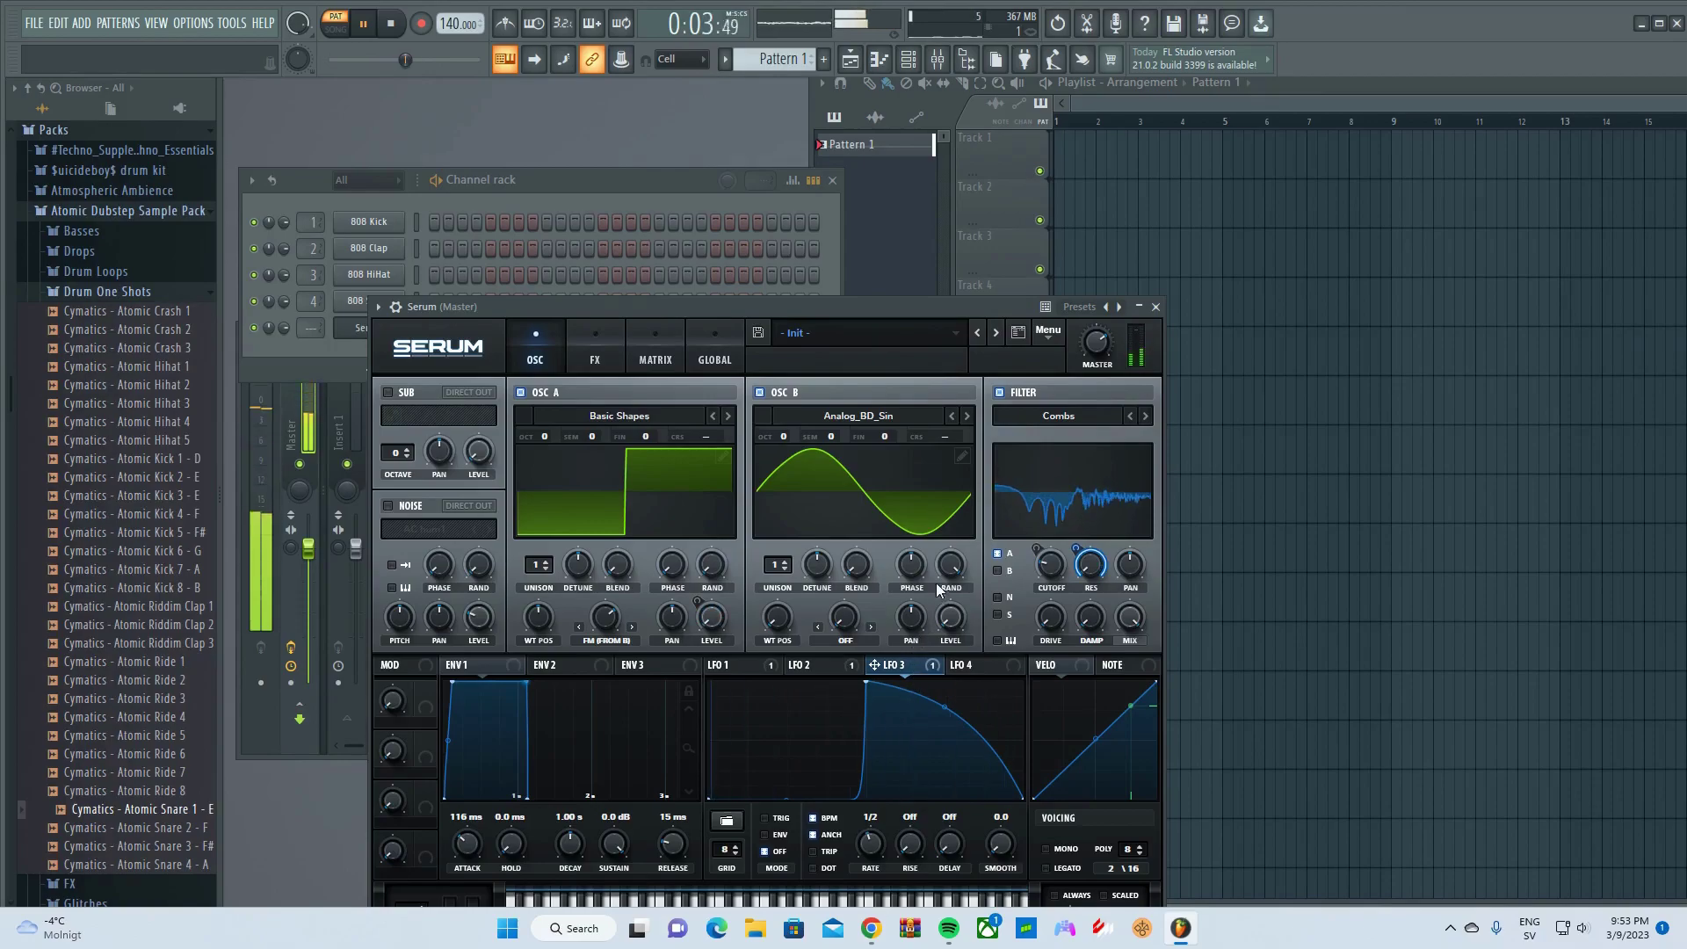
Set oscillator B's random phase to zero and route it through the comb filter
left_click(950, 565)
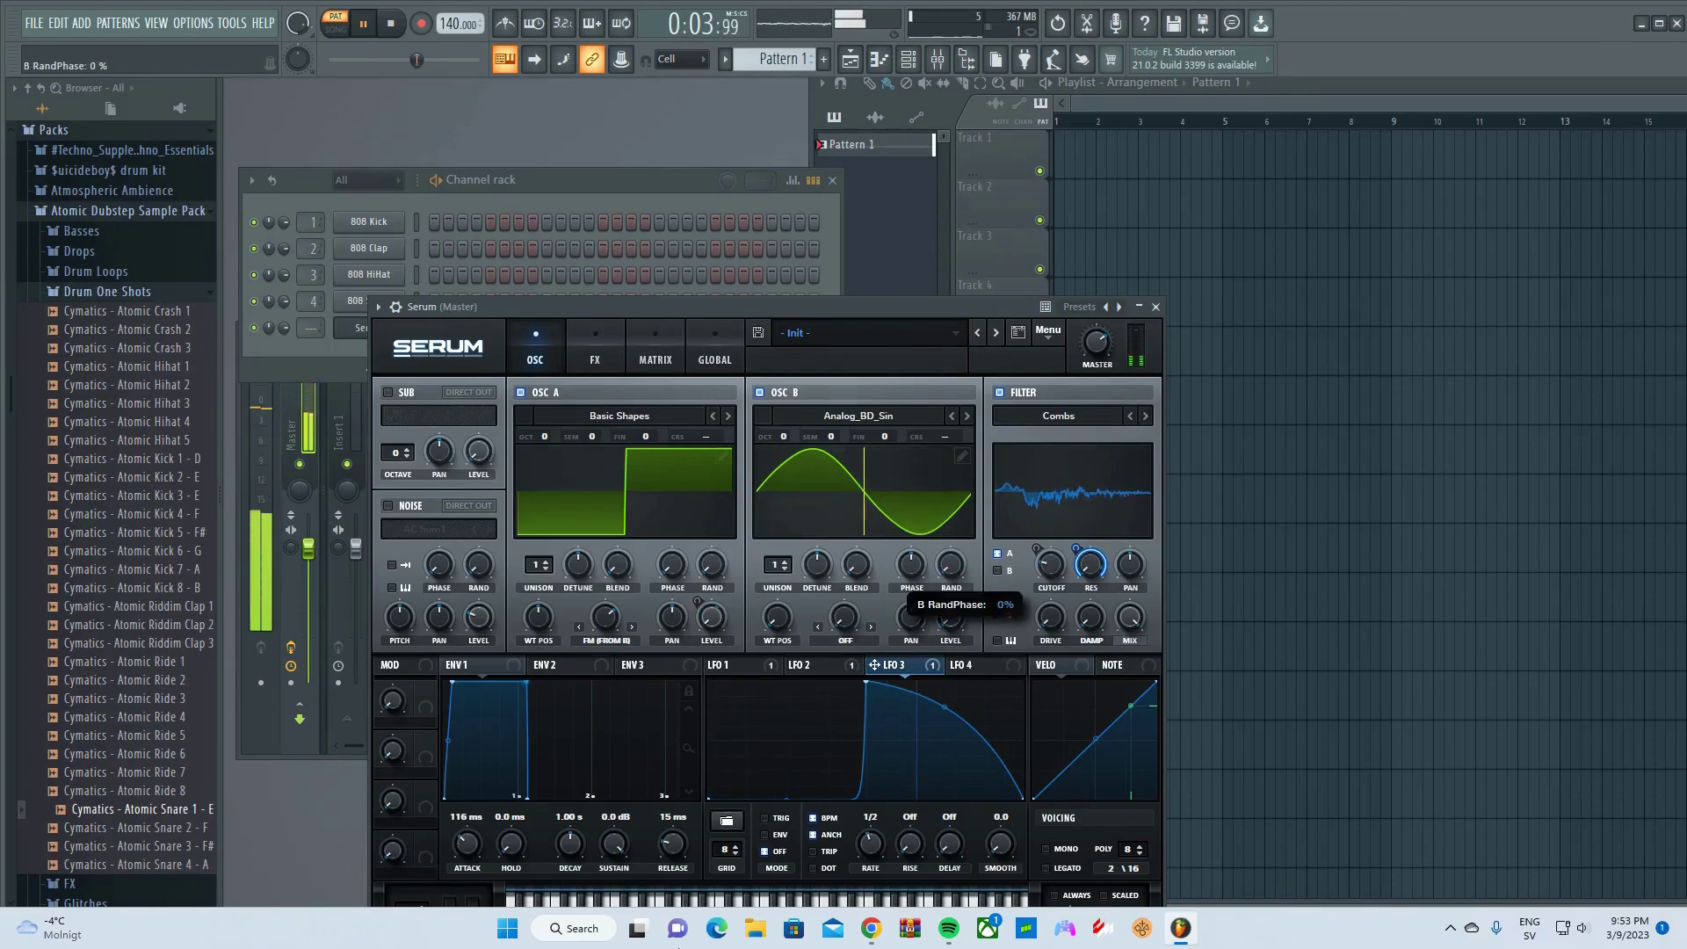
left_click(999, 571)
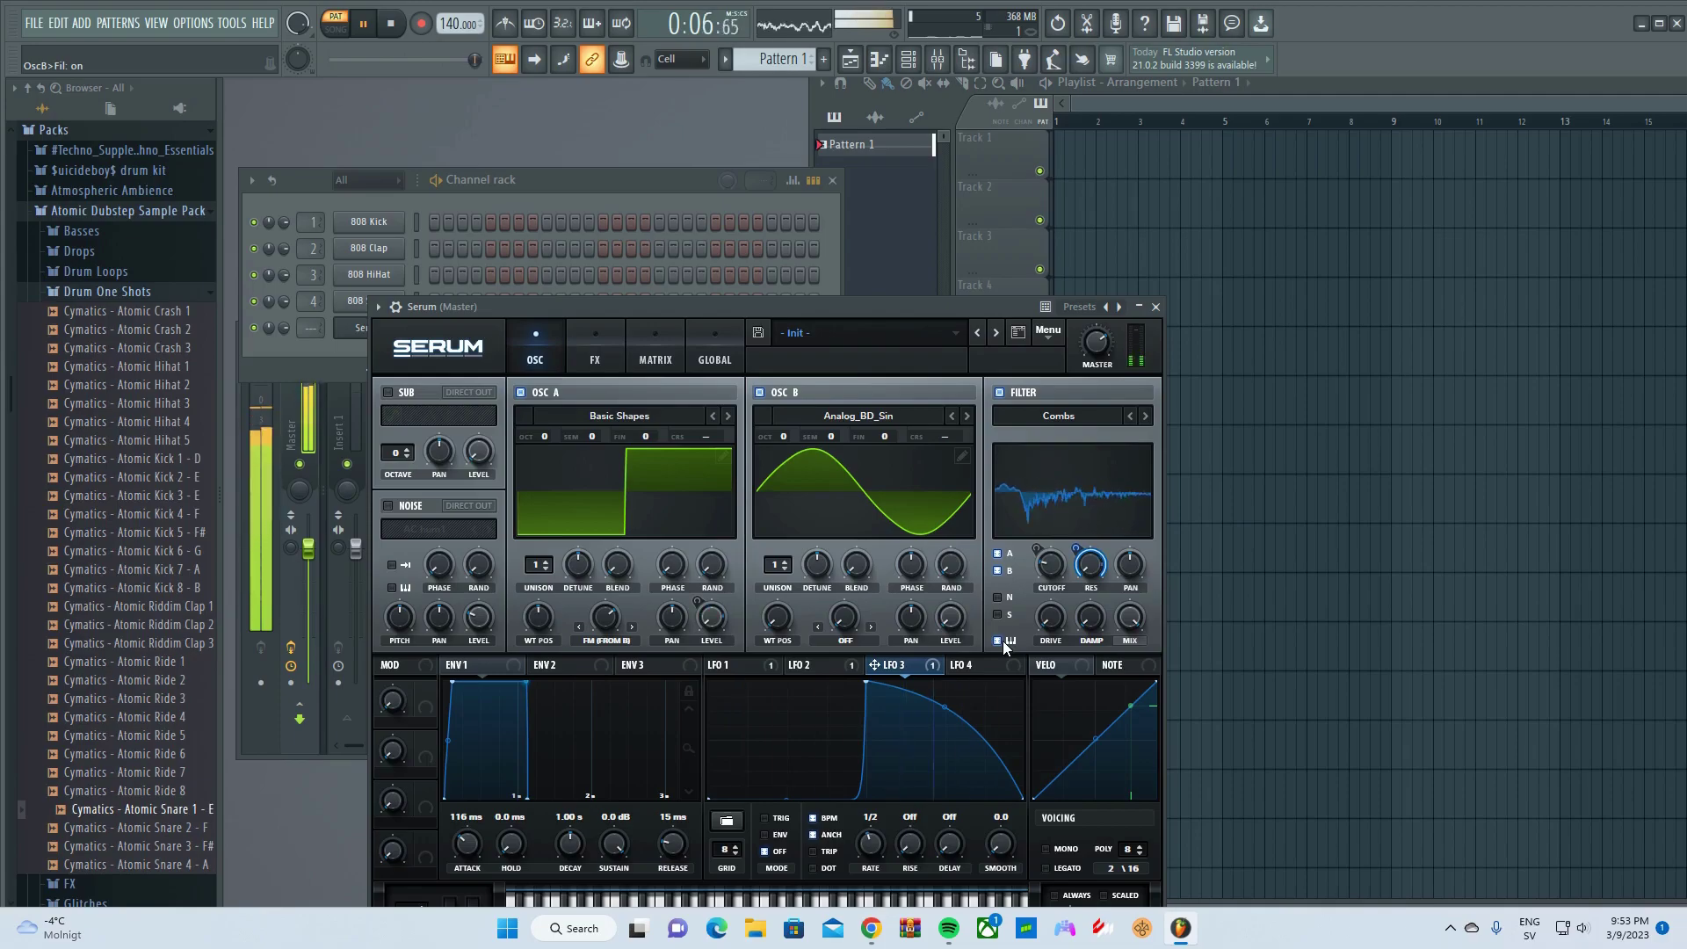
key("space")
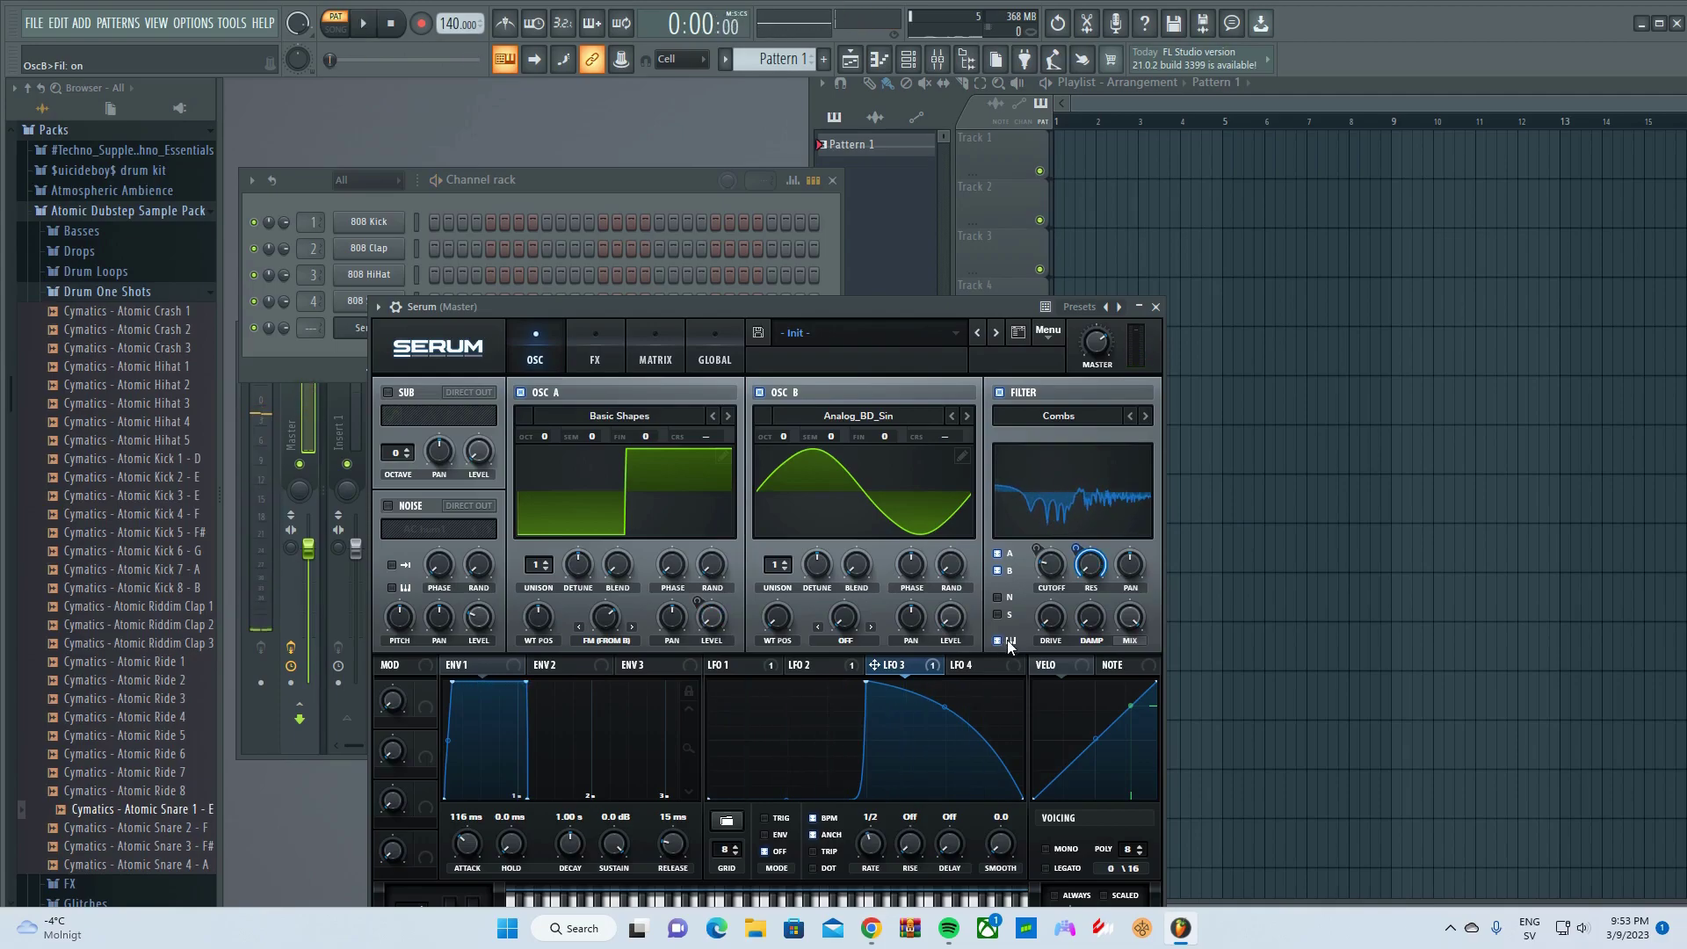
Enable a SoftClip distortion with drive at 60% and move it right after the delay
left_click(590, 359)
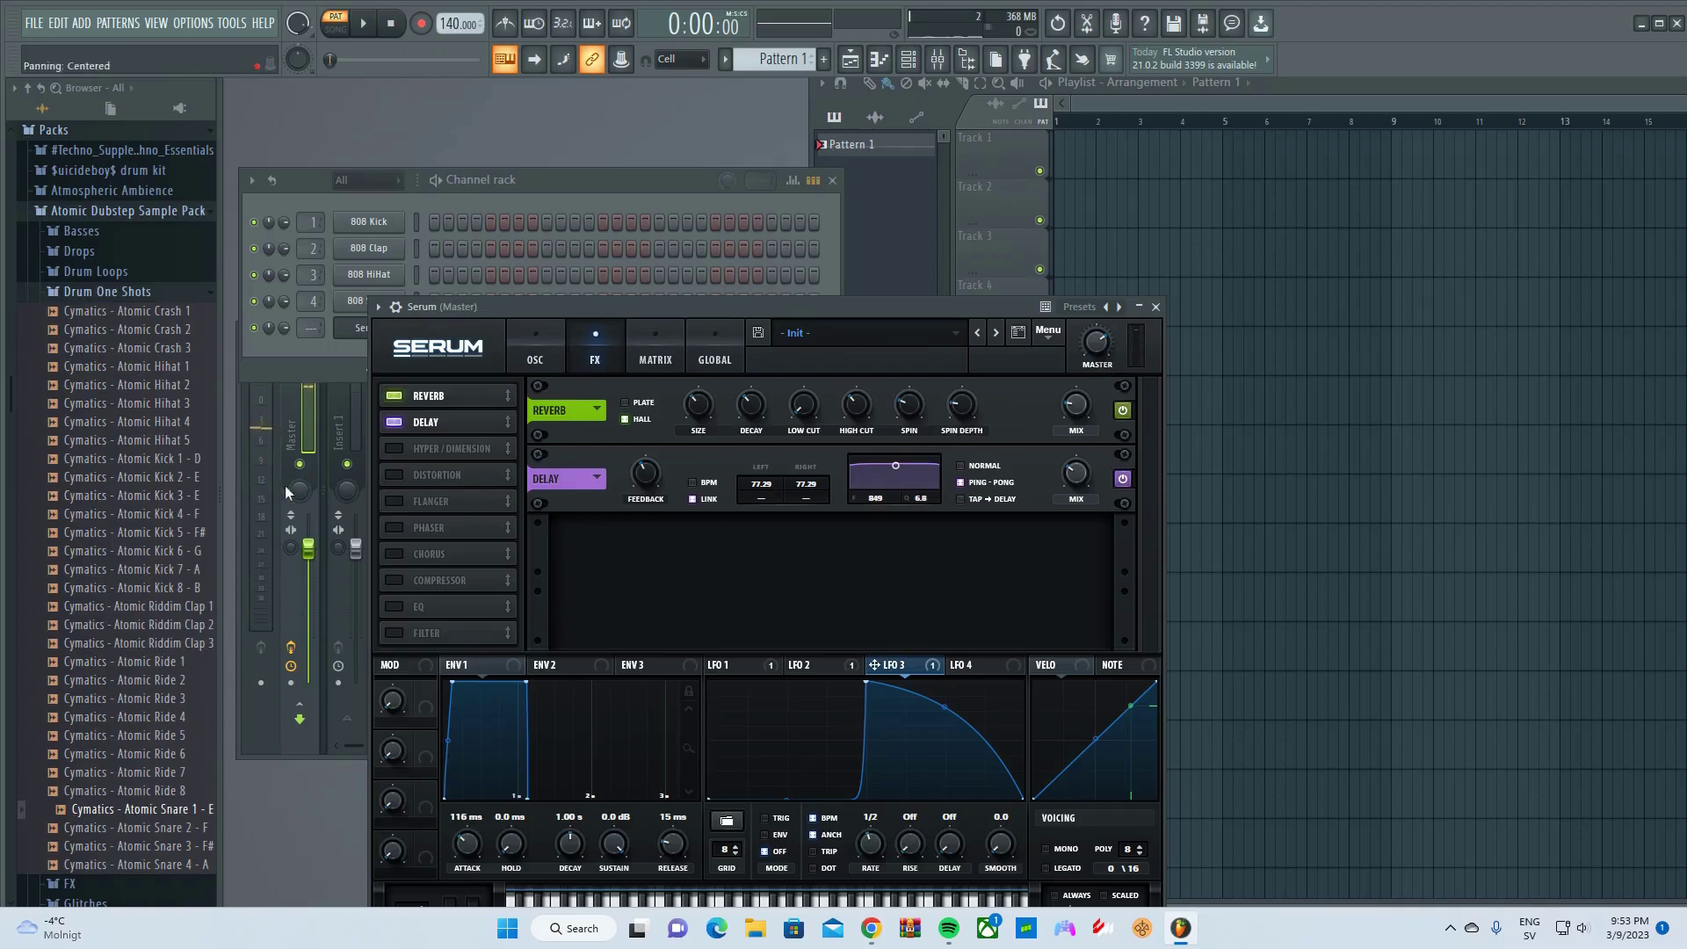
left_click(393, 475)
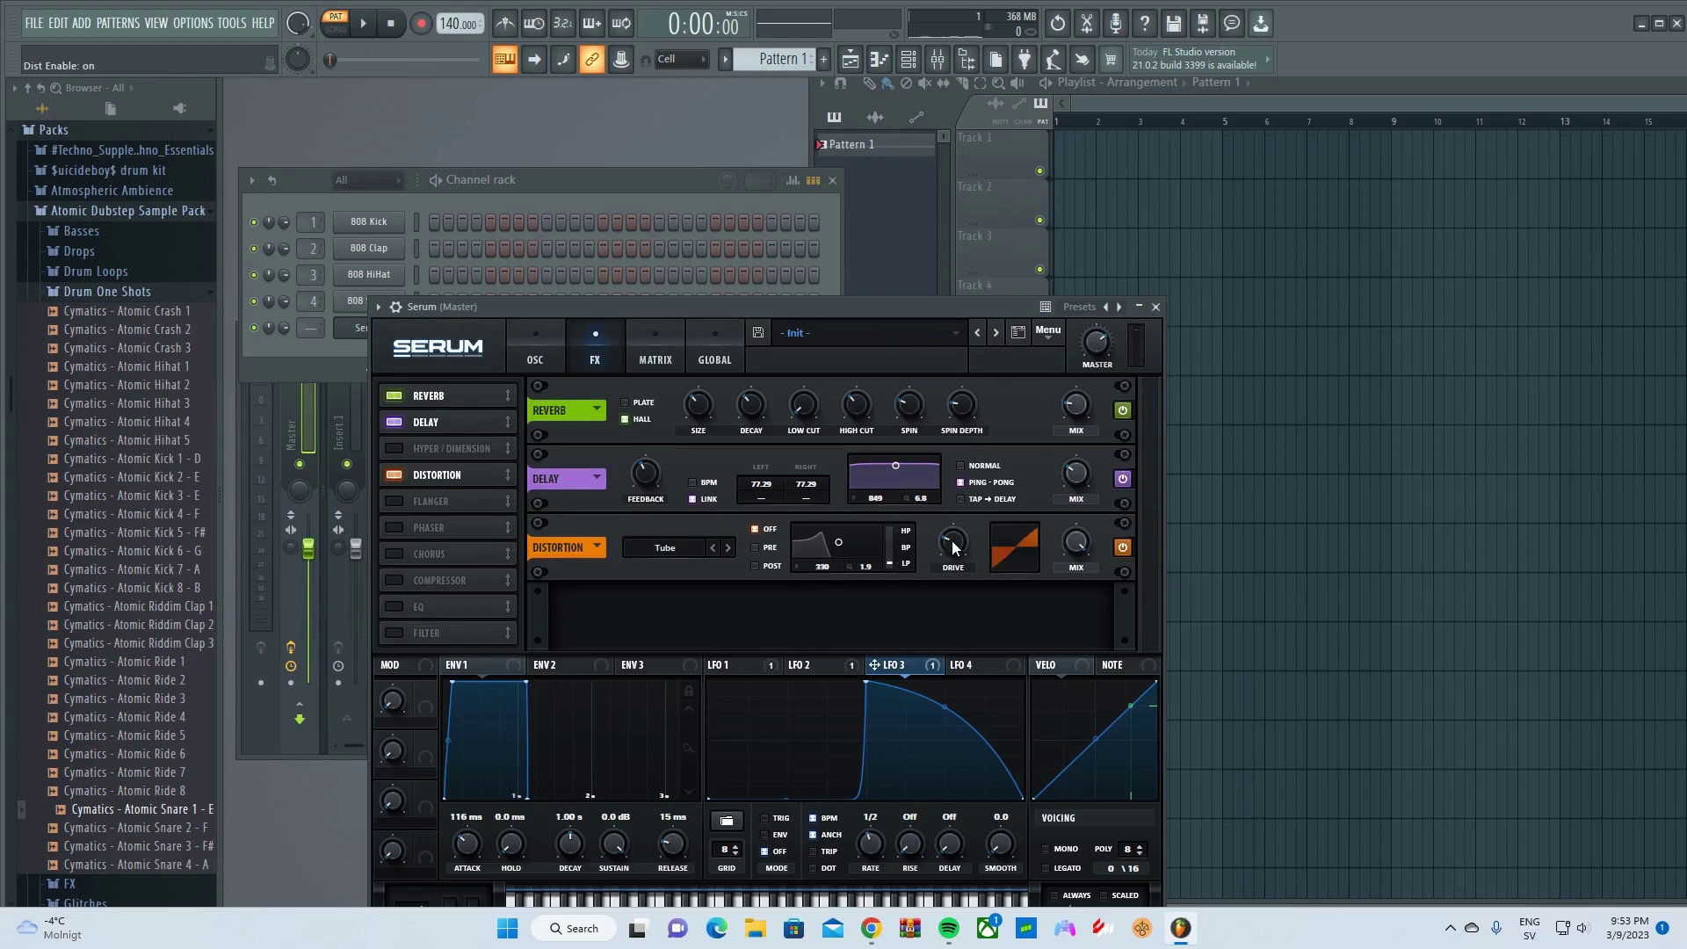
left_click(729, 547)
left_click_drag(954, 543, 956, 513)
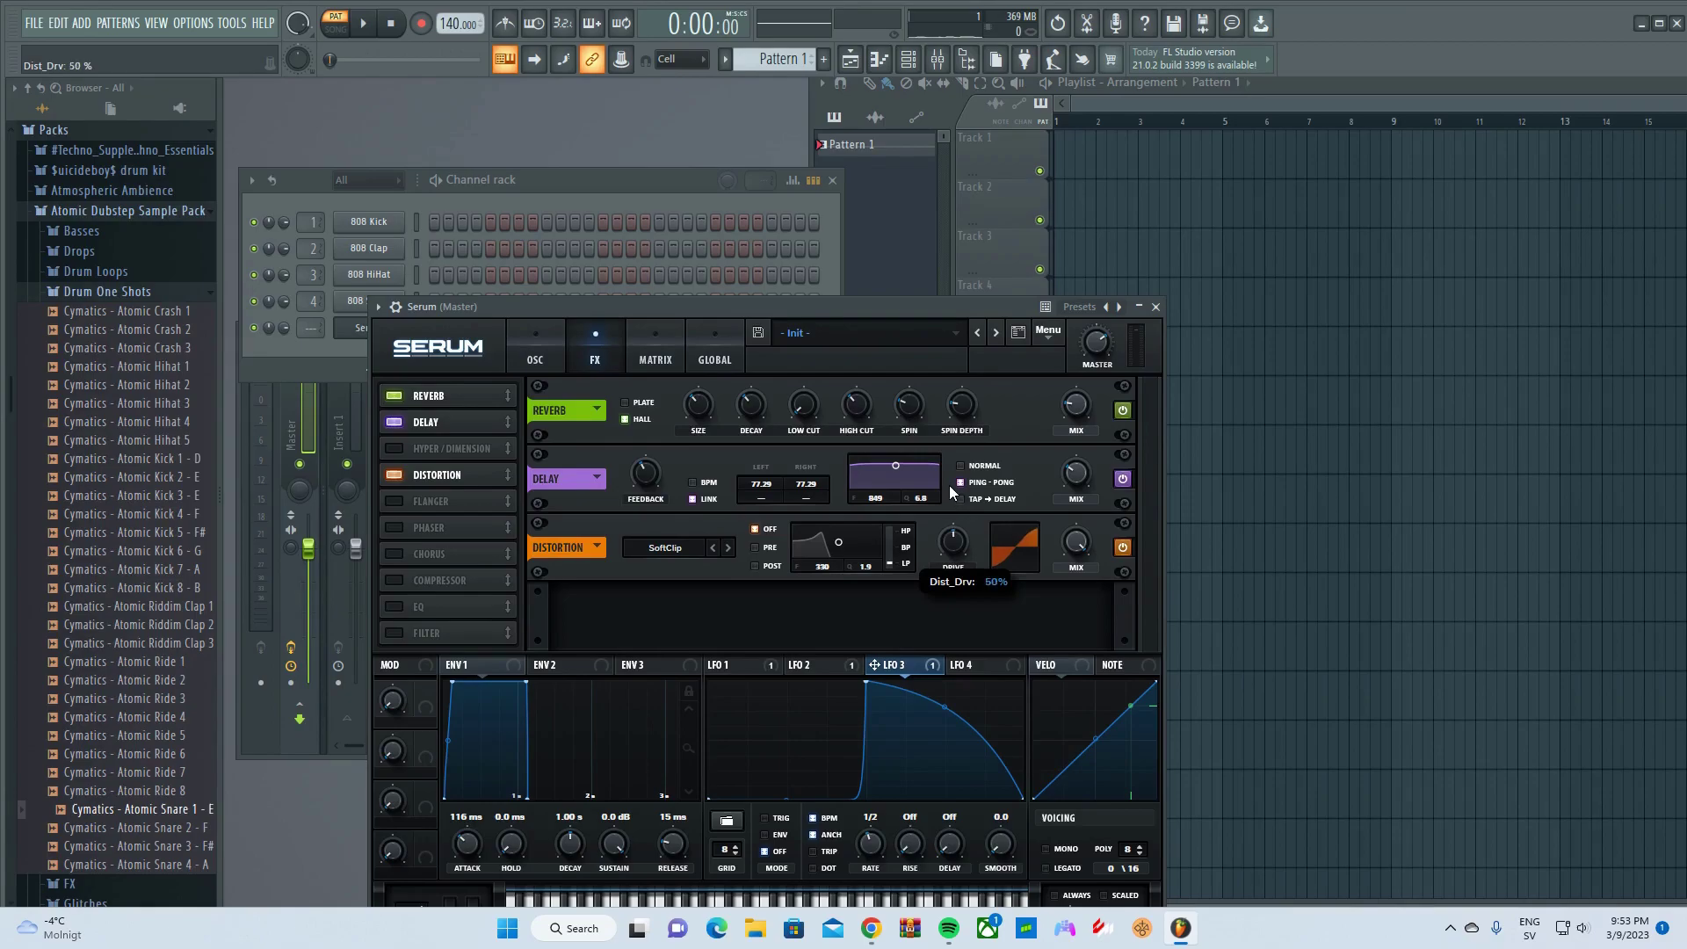
key("space")
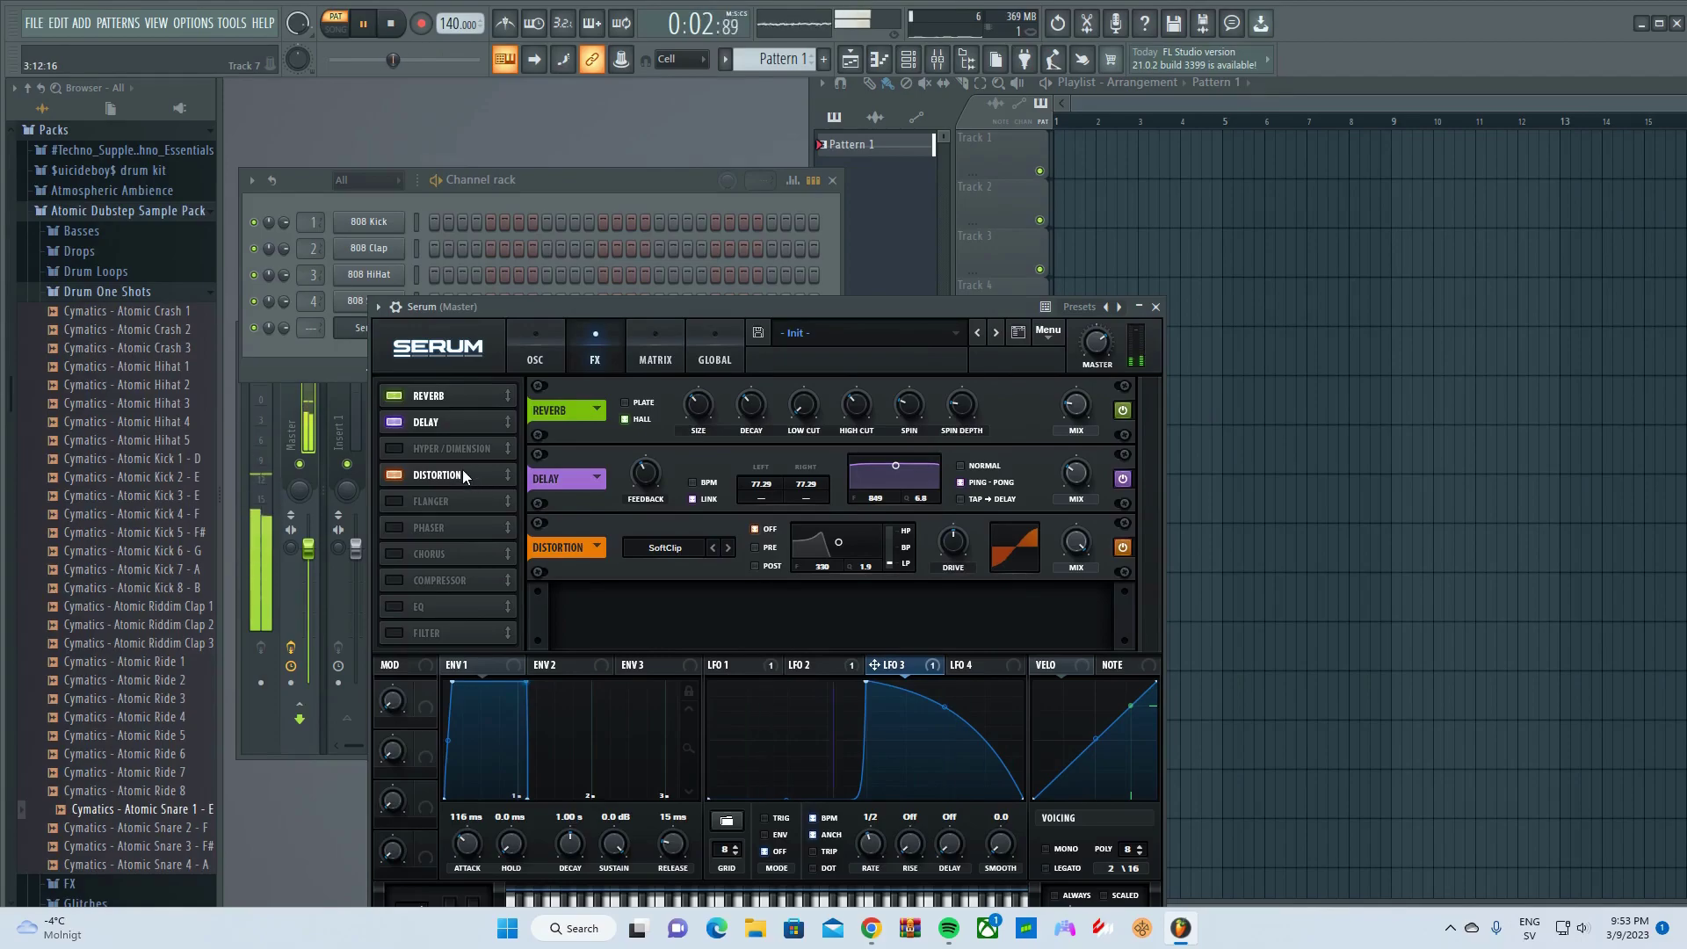
left_click_drag(462, 469, 429, 449)
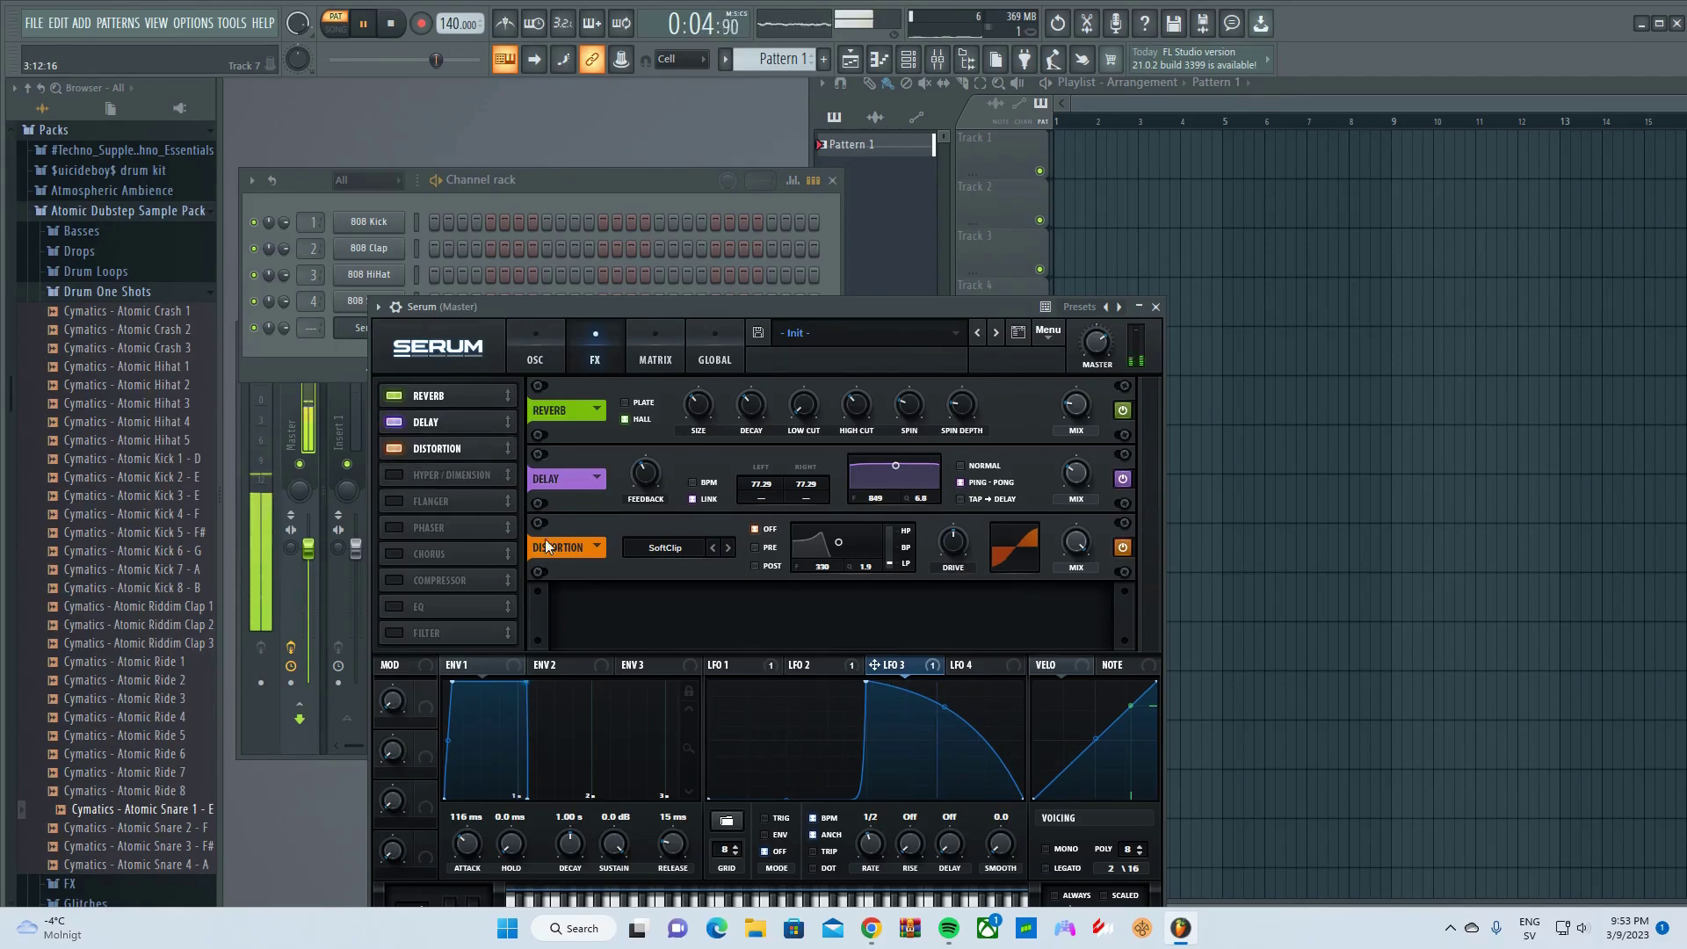
left_click(522, 349)
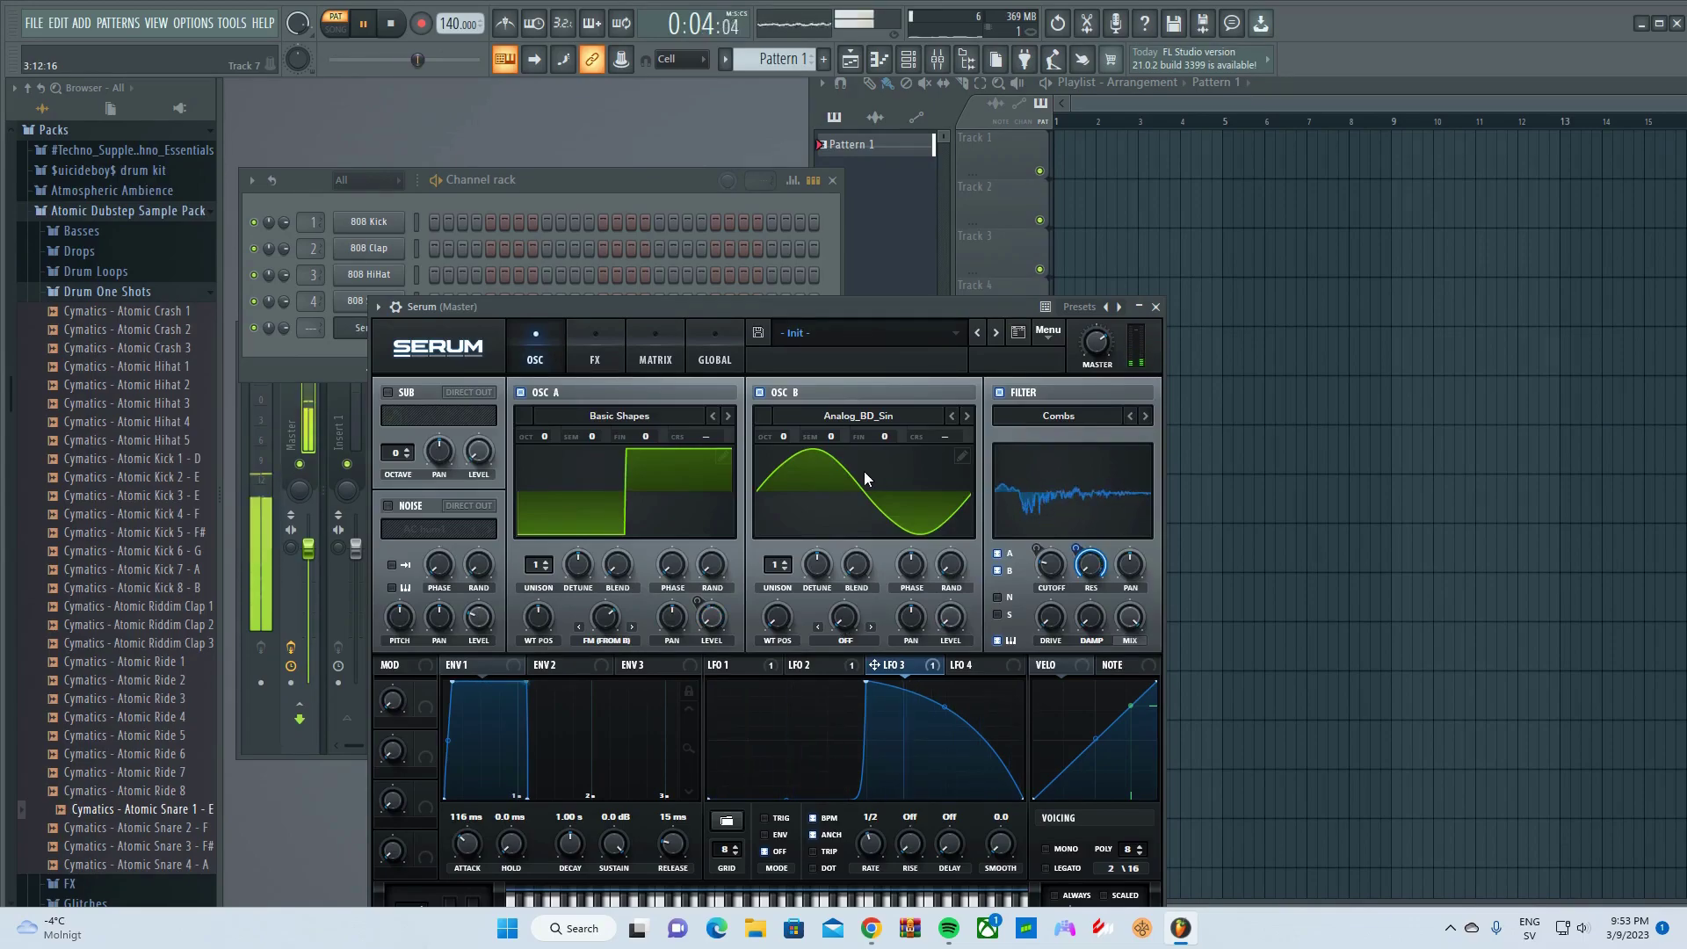
key("space")
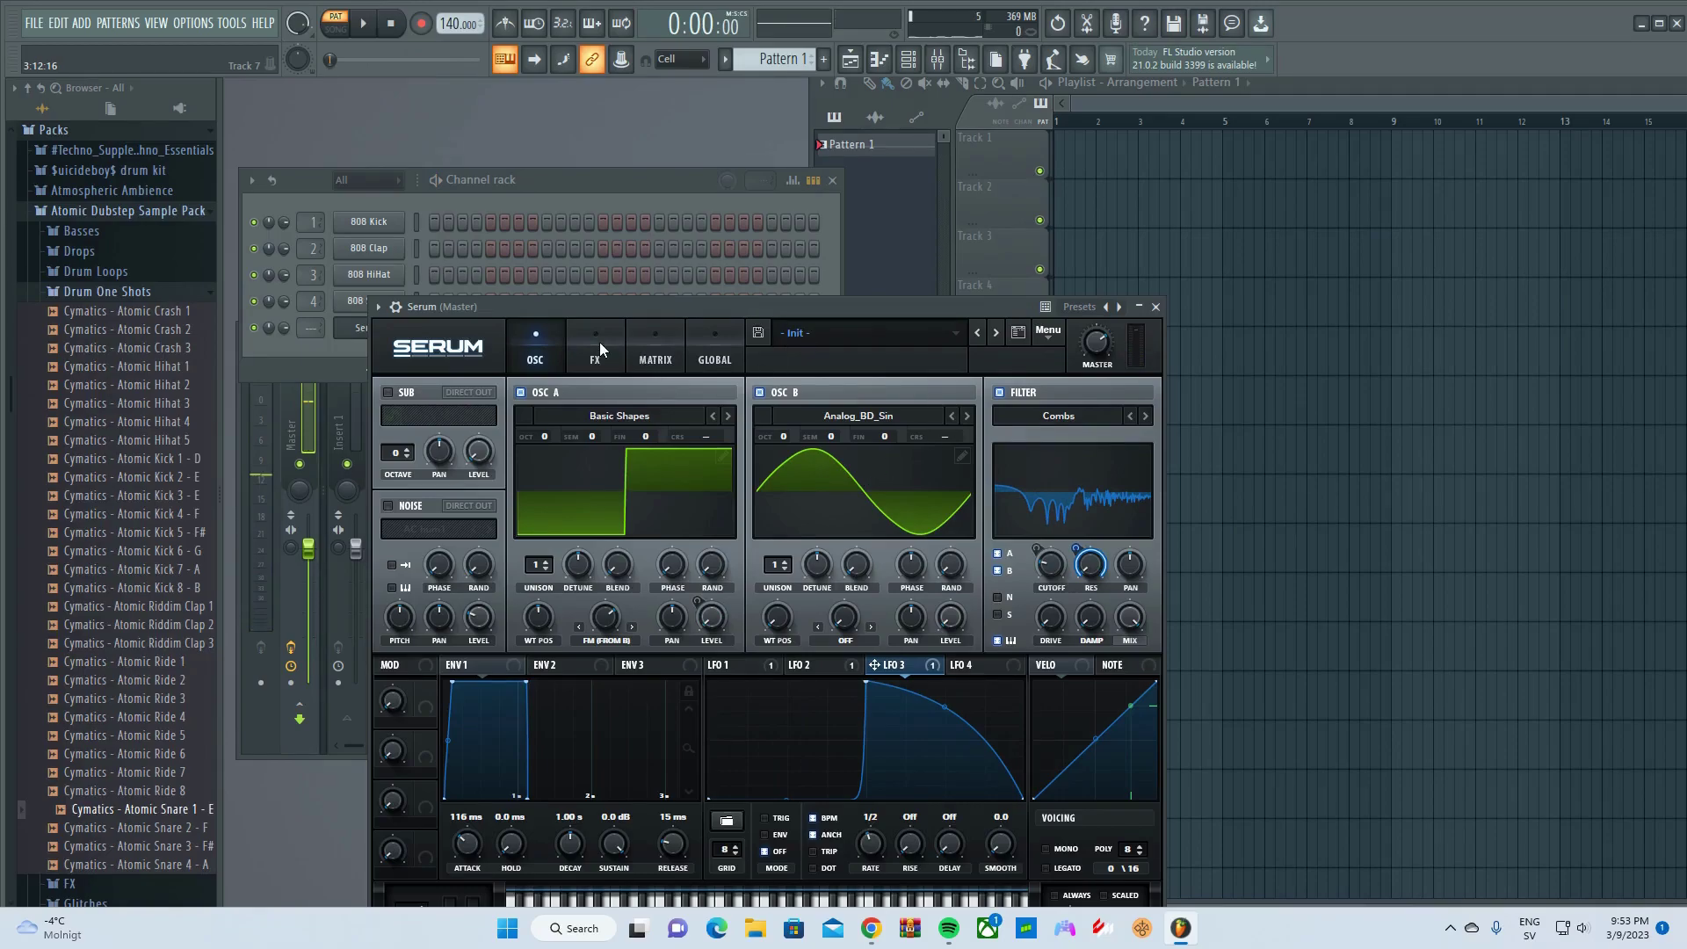
Load Maximus into master slot 1 with the Master aid 1 preset
left_click(967, 59)
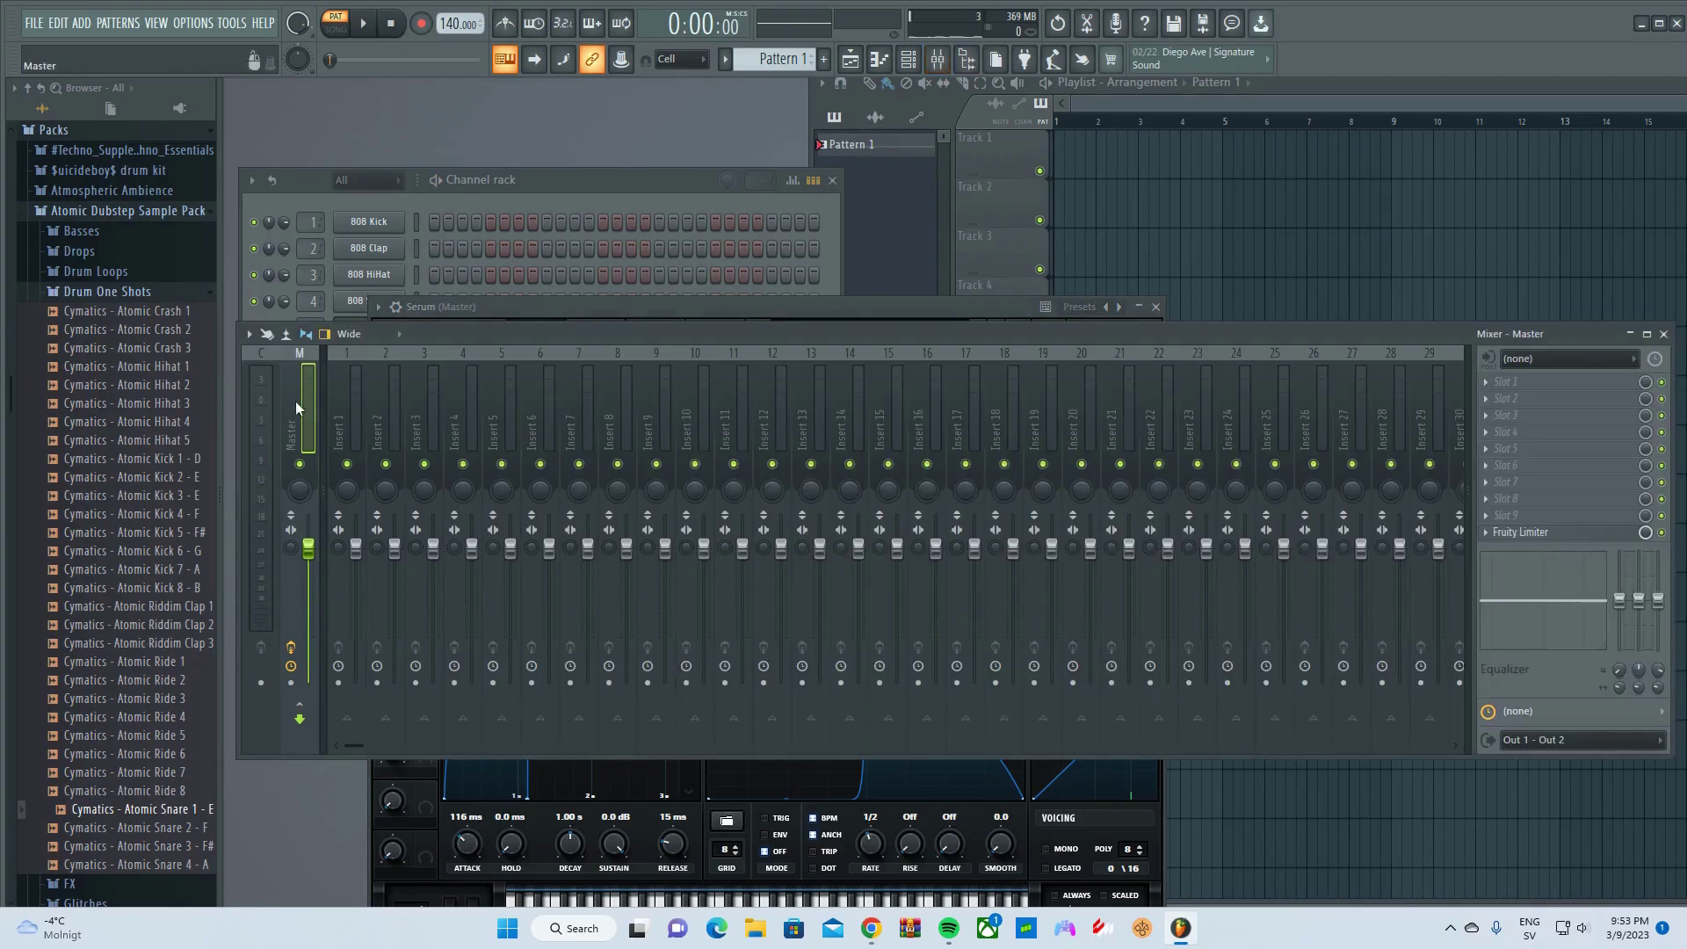
left_click(1500, 382)
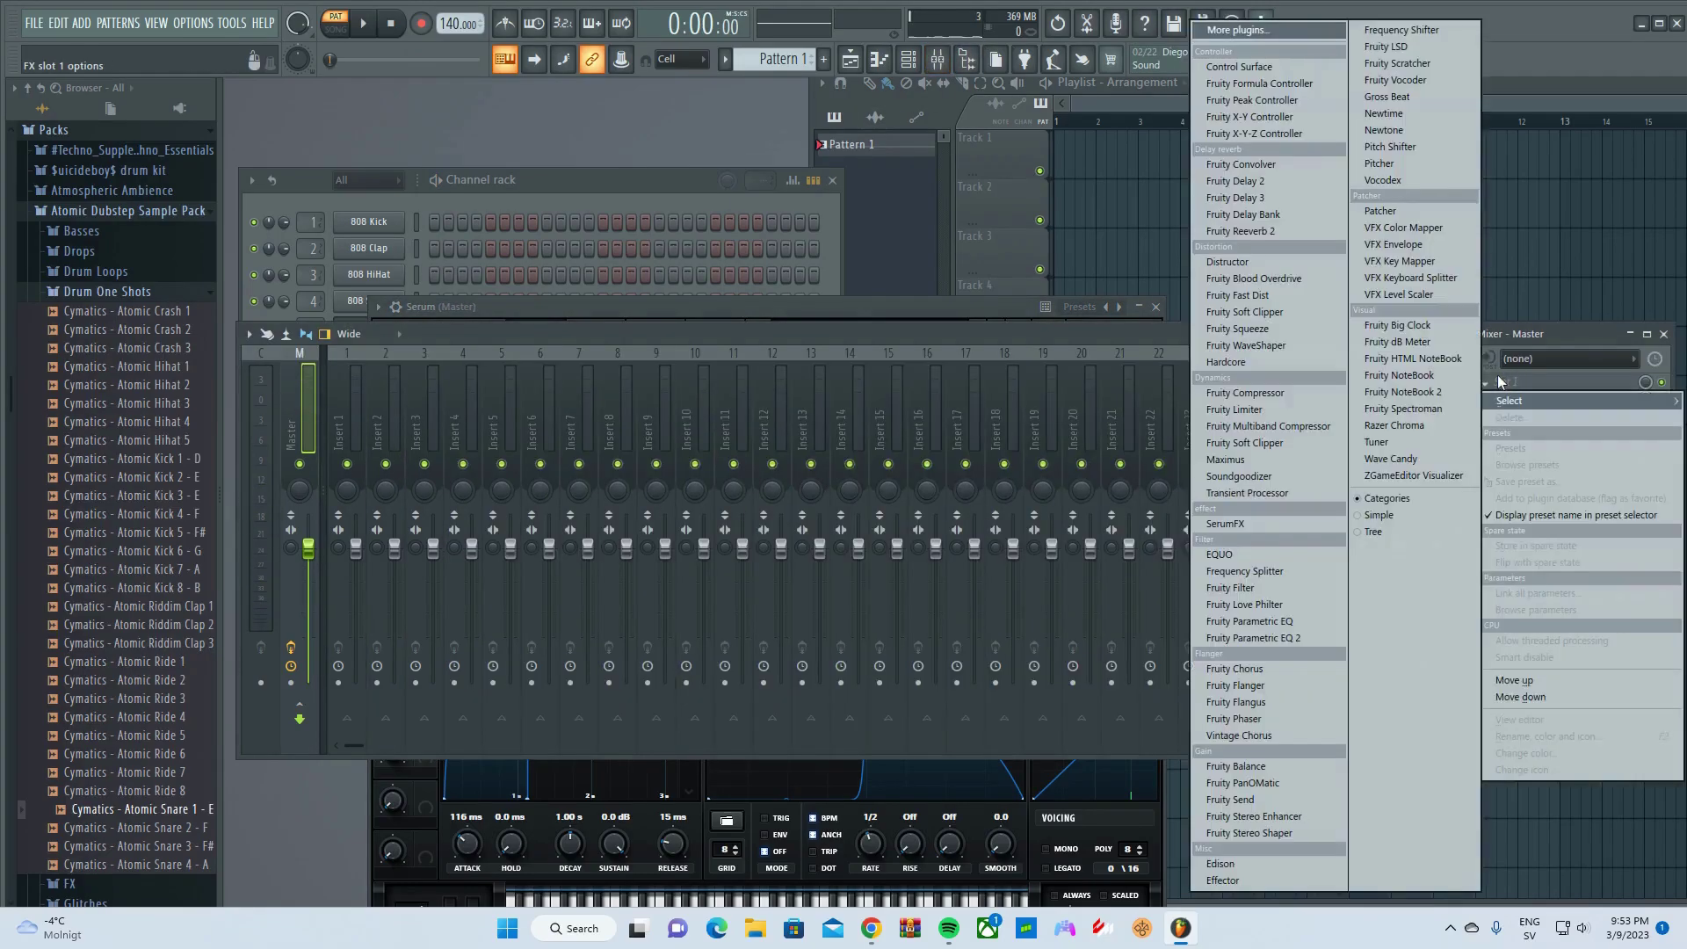
left_click(1257, 466)
left_click(844, 564)
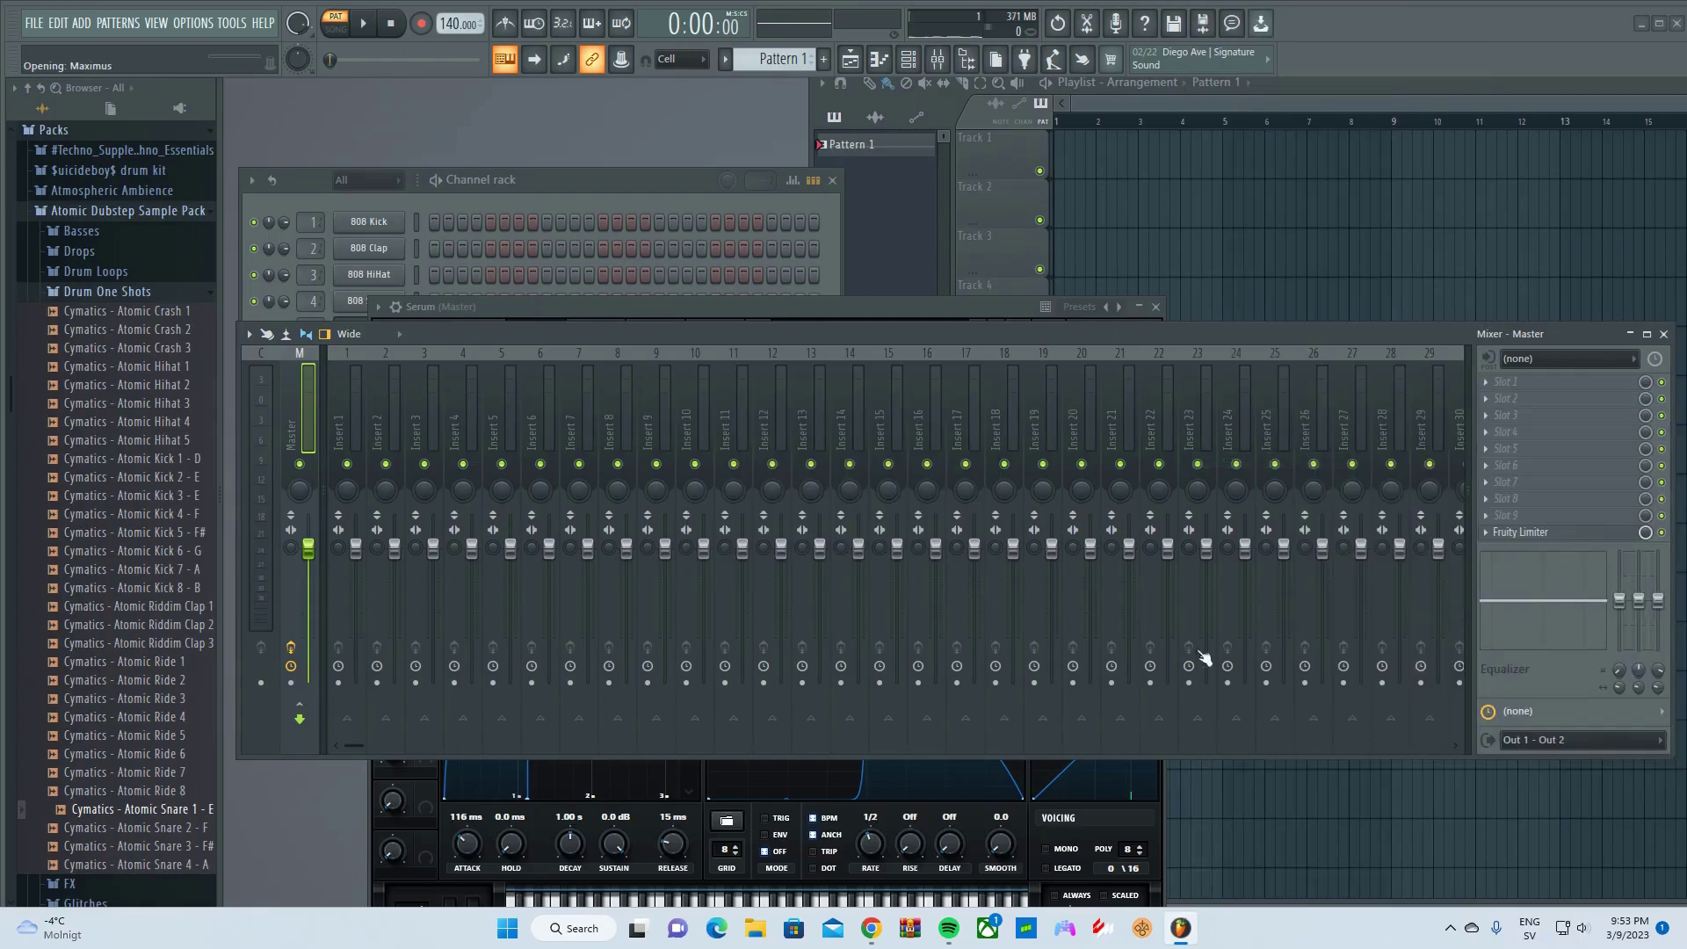
left_click(772, 216)
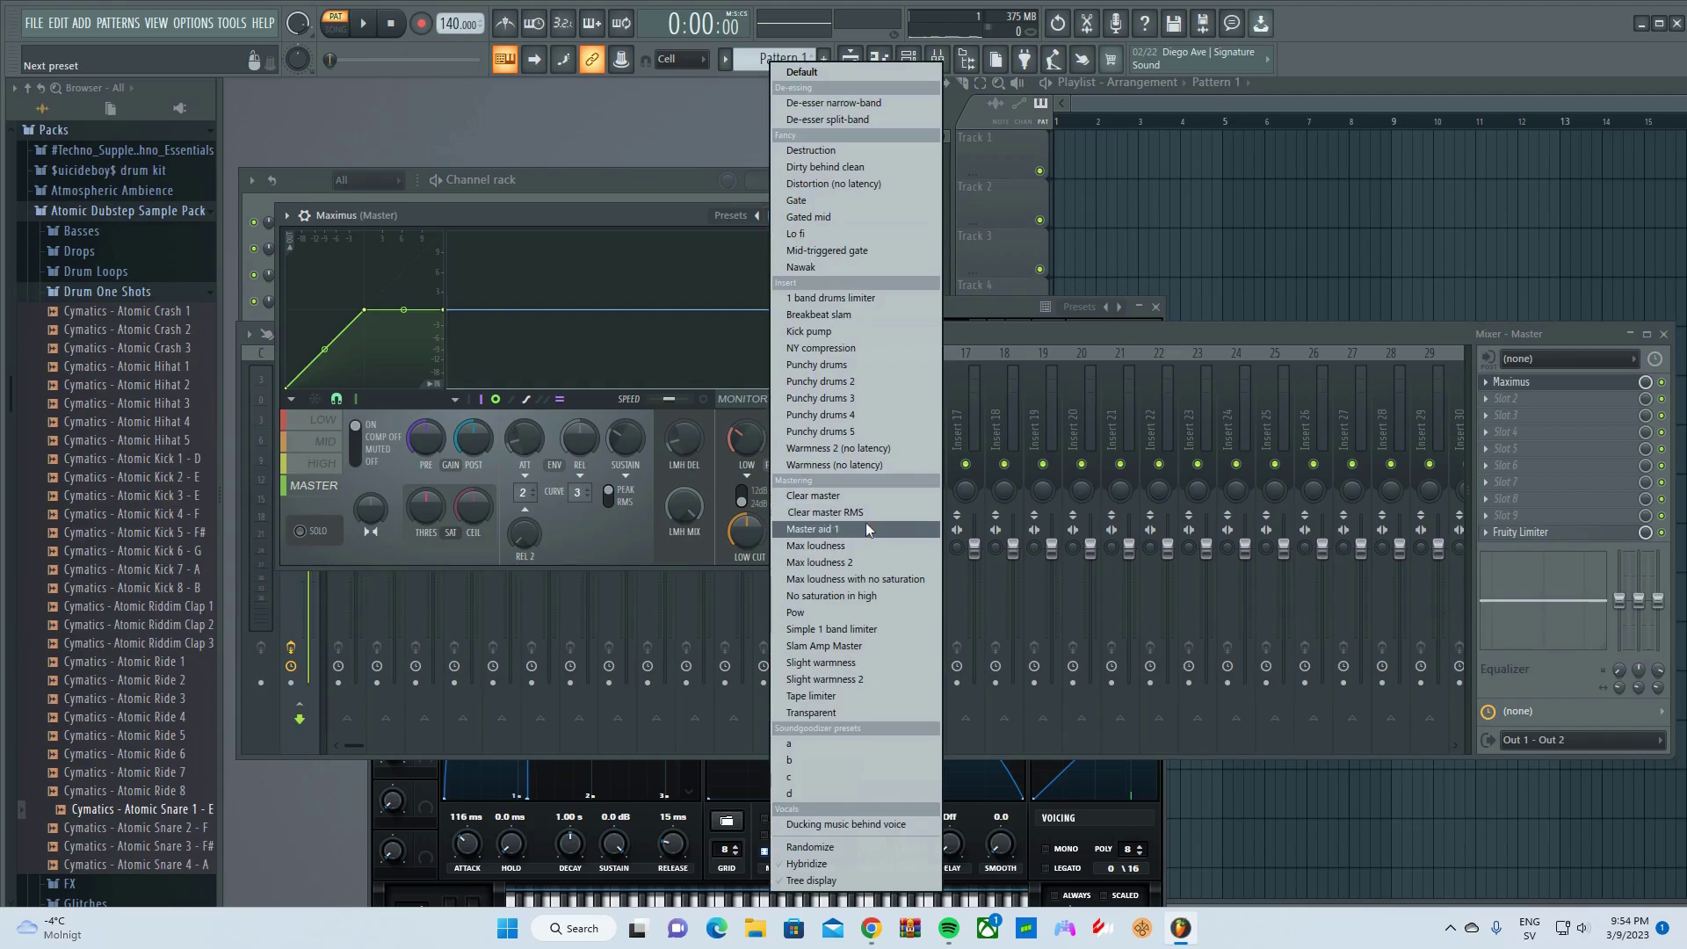
left_click(865, 527)
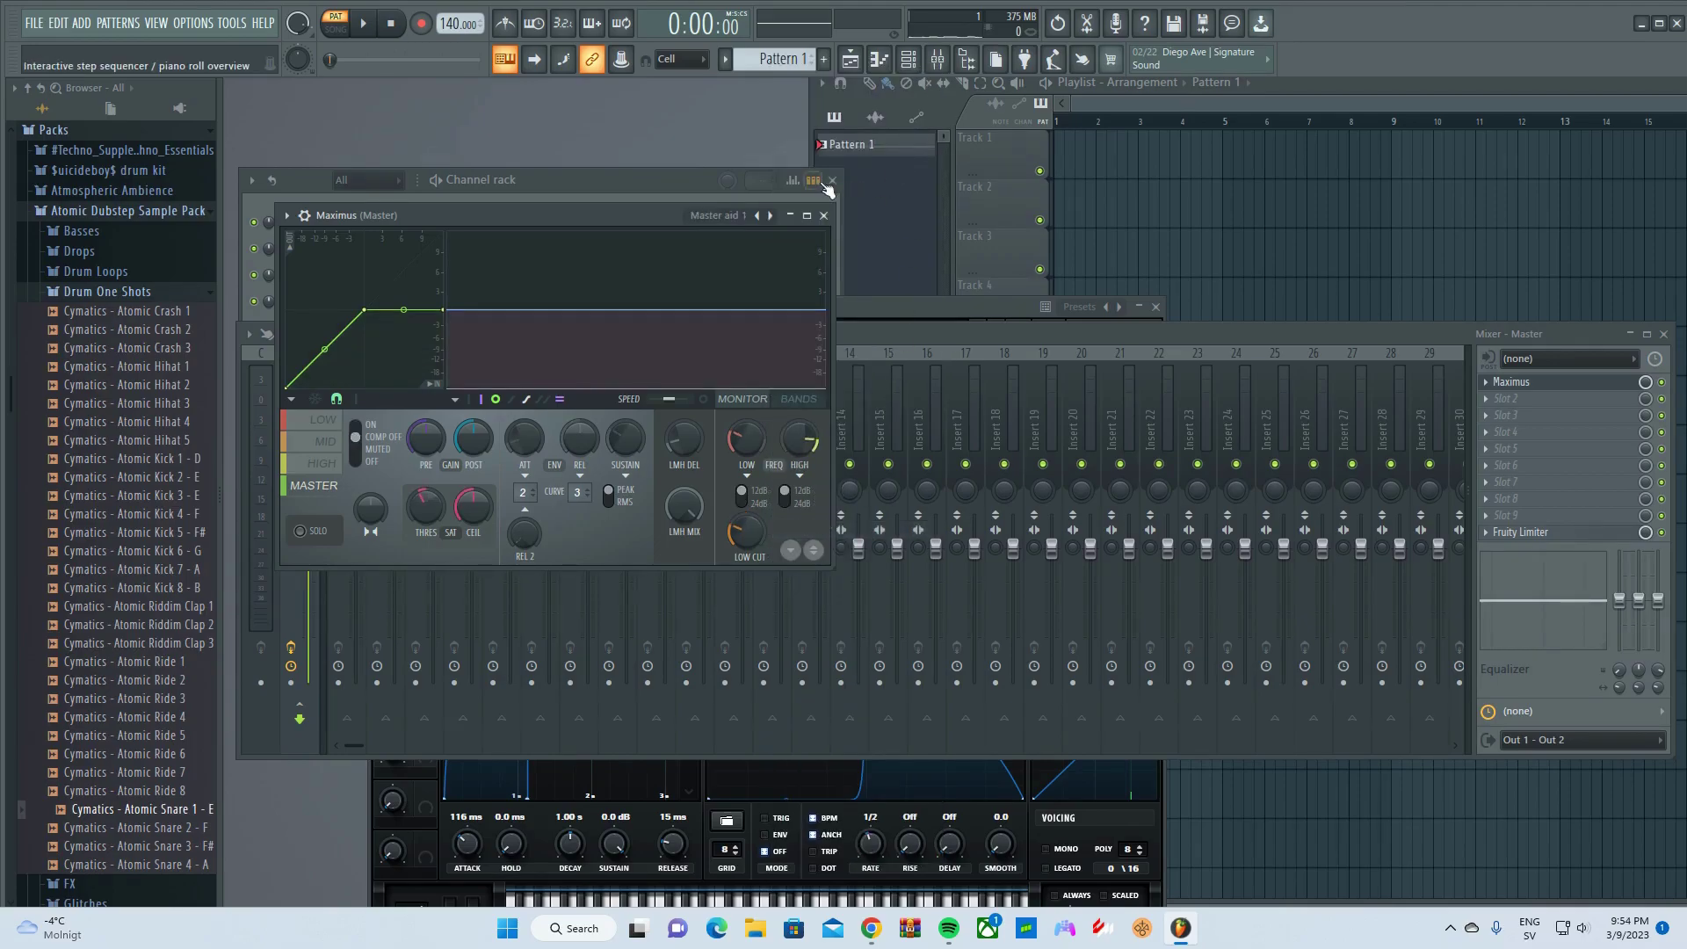
Close the channel rack and mixer, bring Serum forward, and play the pattern
left_click(832, 181)
left_click(1664, 335)
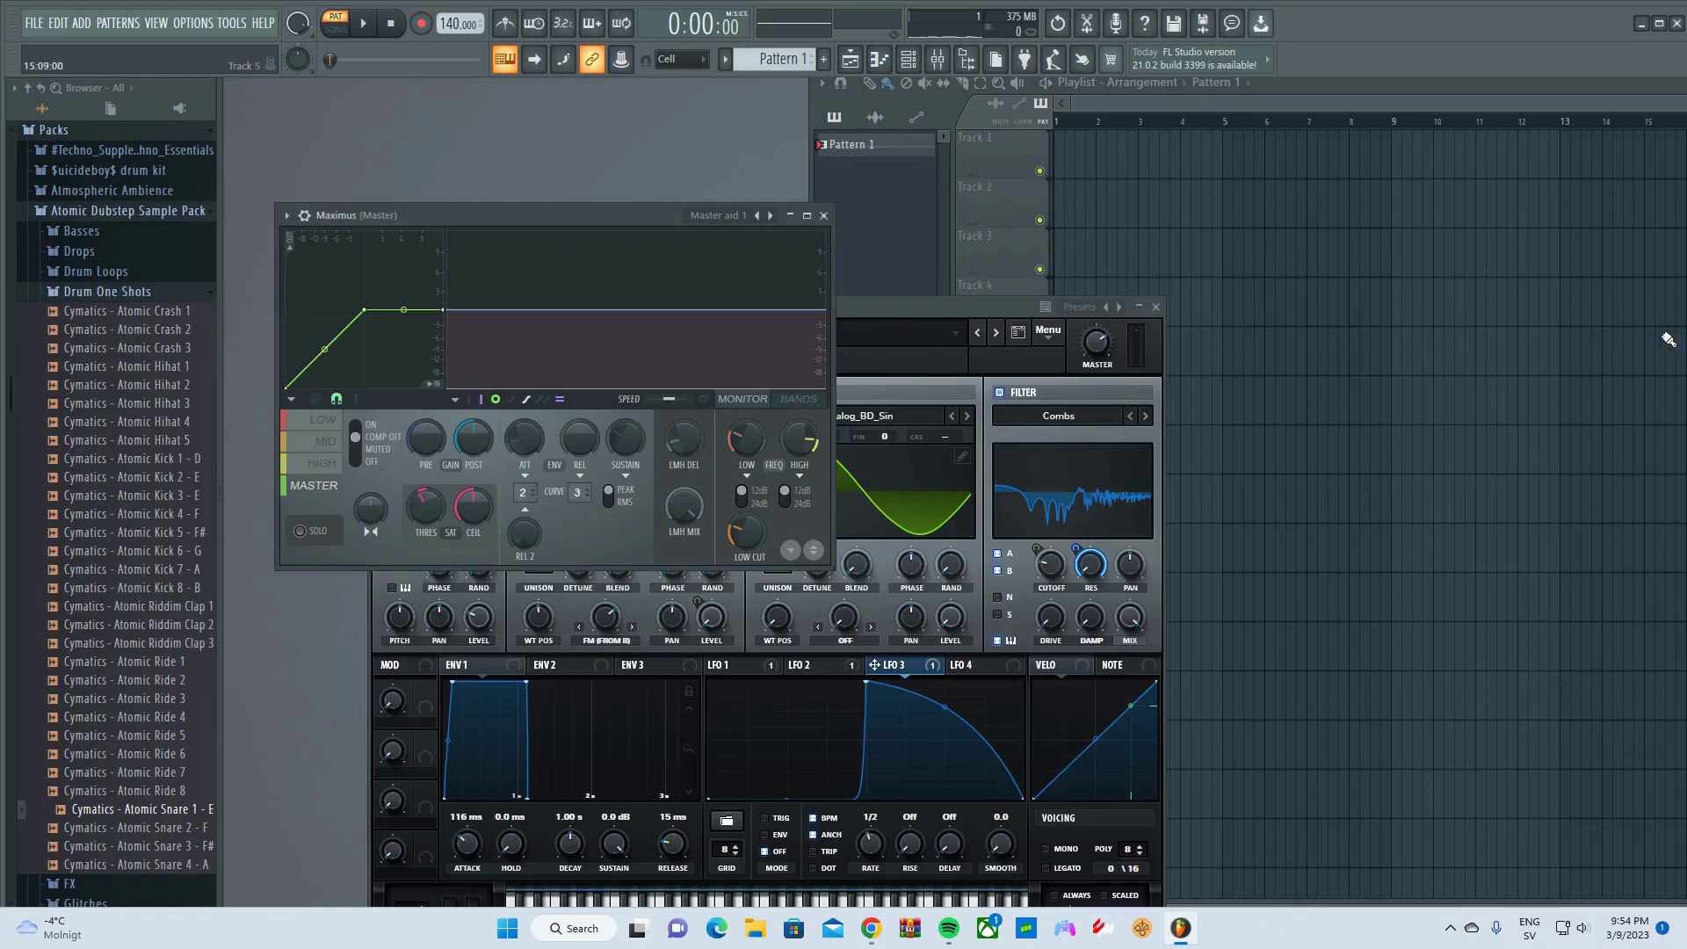
left_click(932, 304)
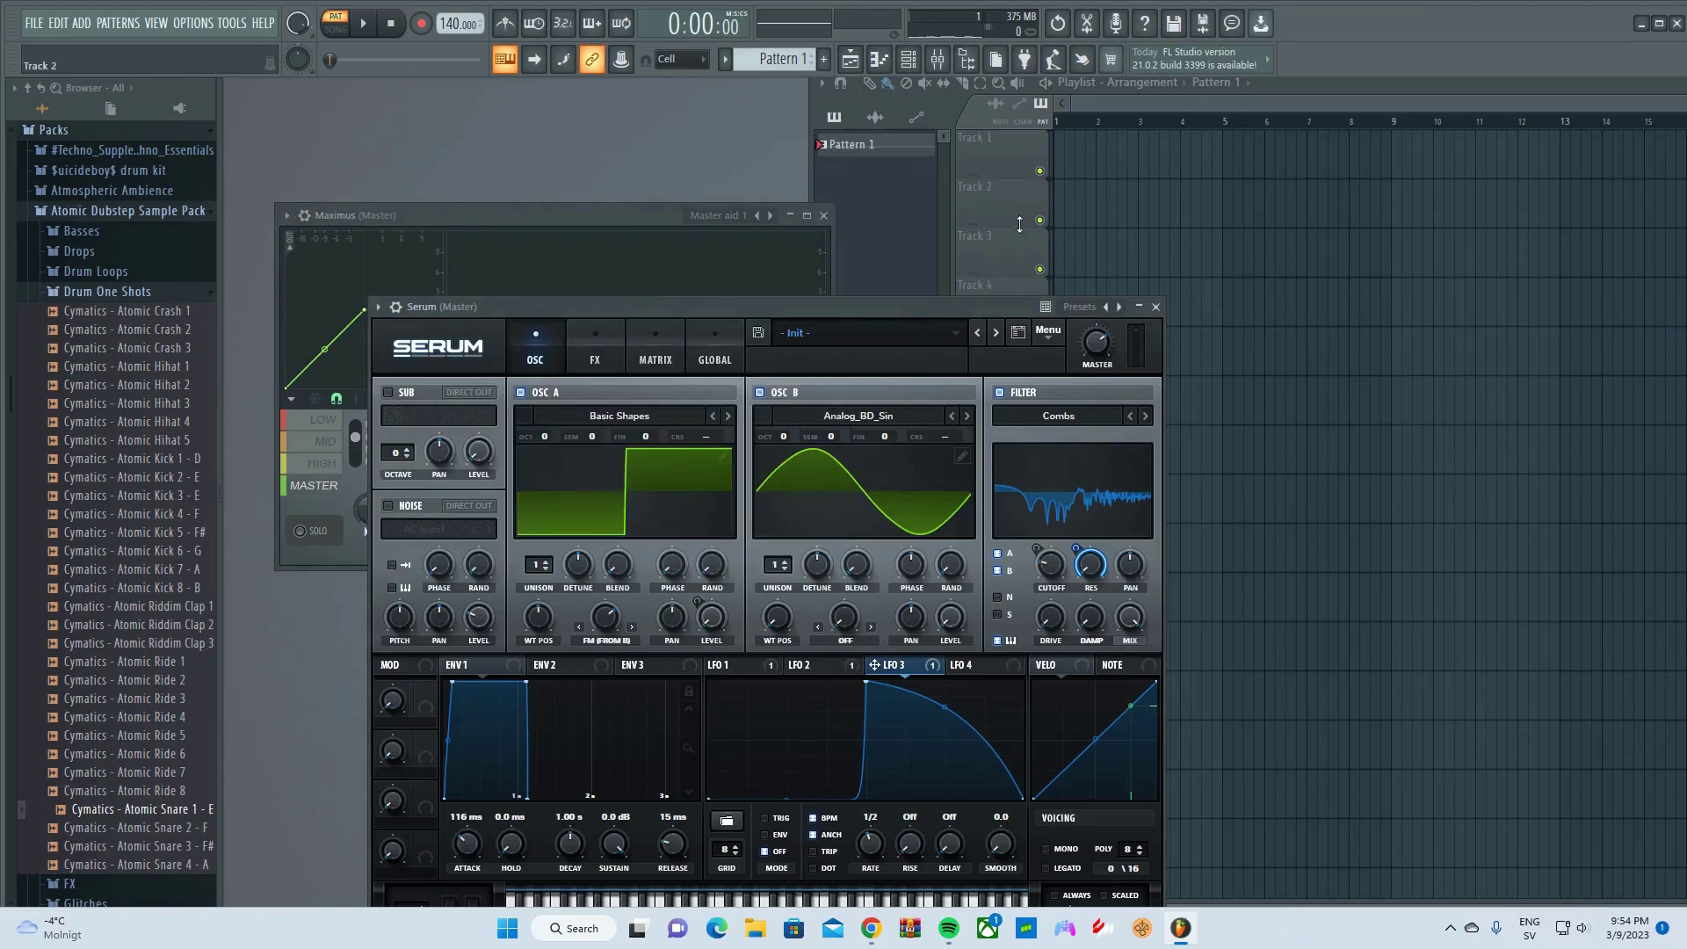
key("space")
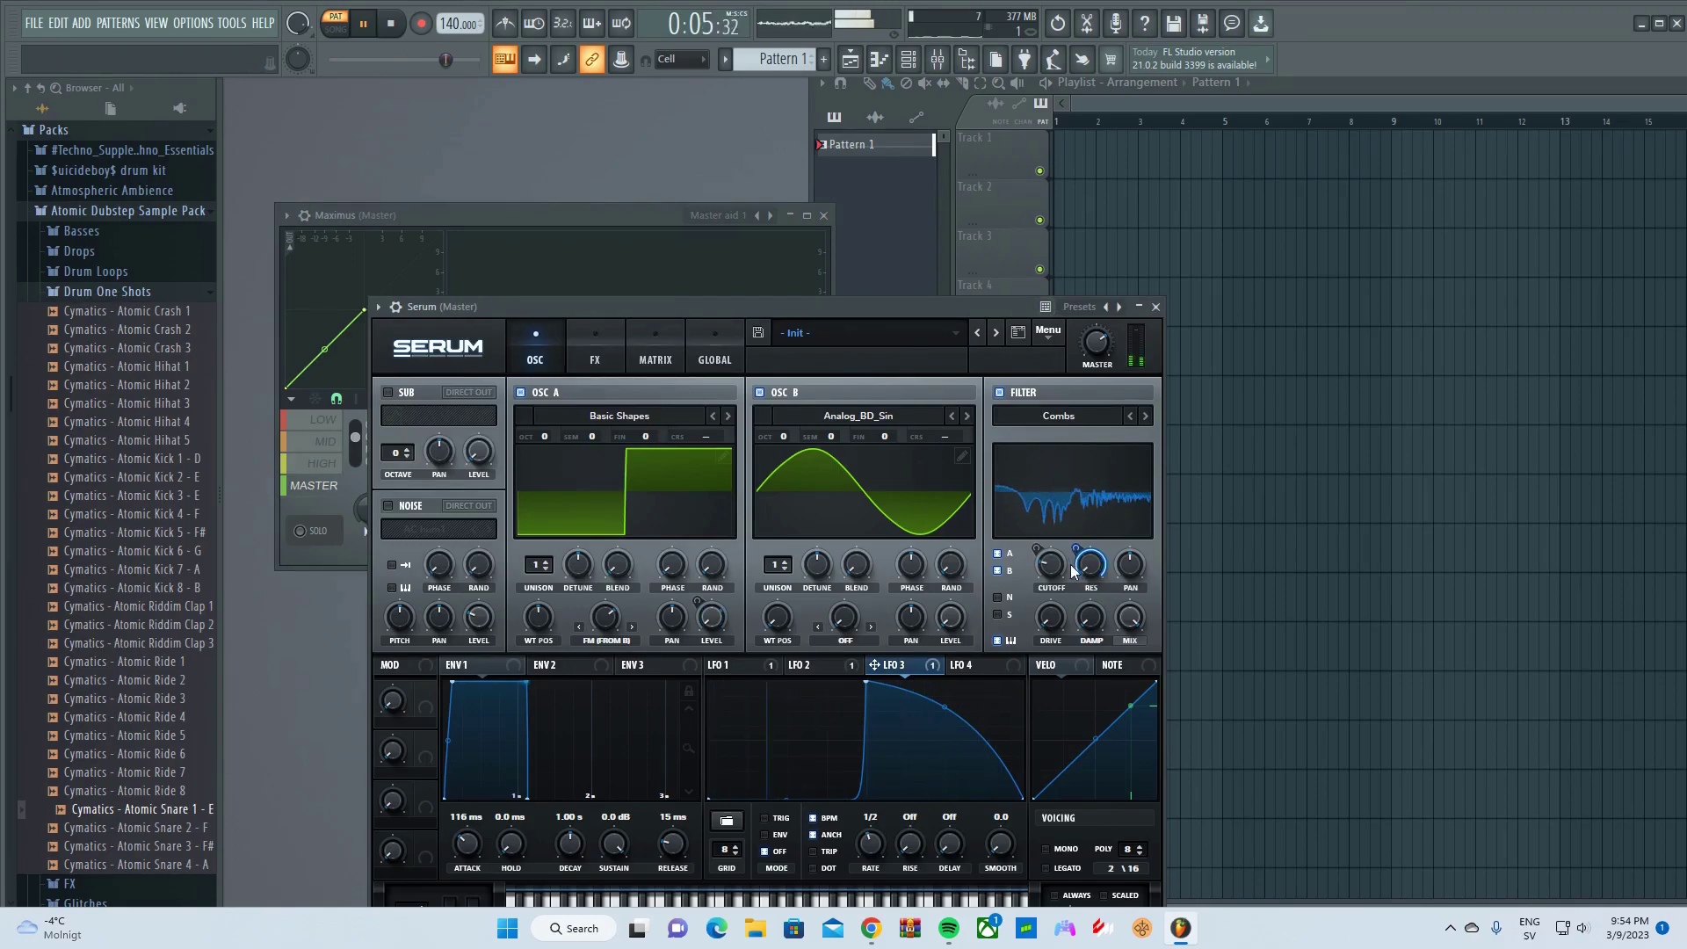
Increase LFO 3's modulation of the filter resonance to 71
mouse_move(1074, 597)
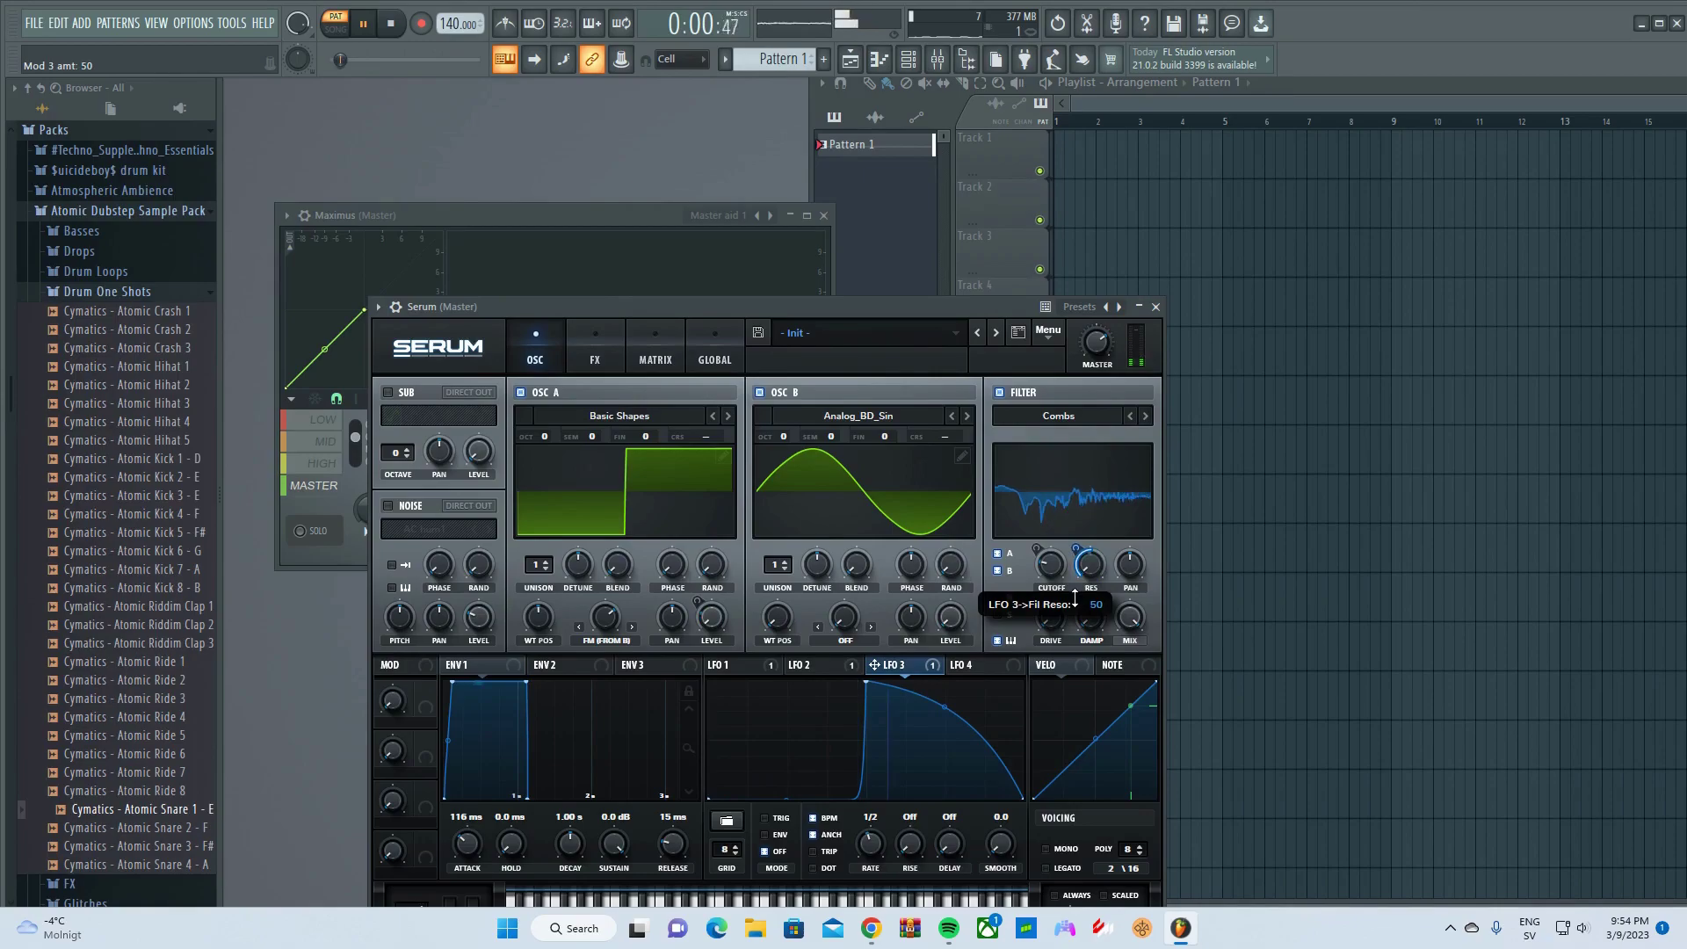
left_click_drag(1073, 597, 1078, 580)
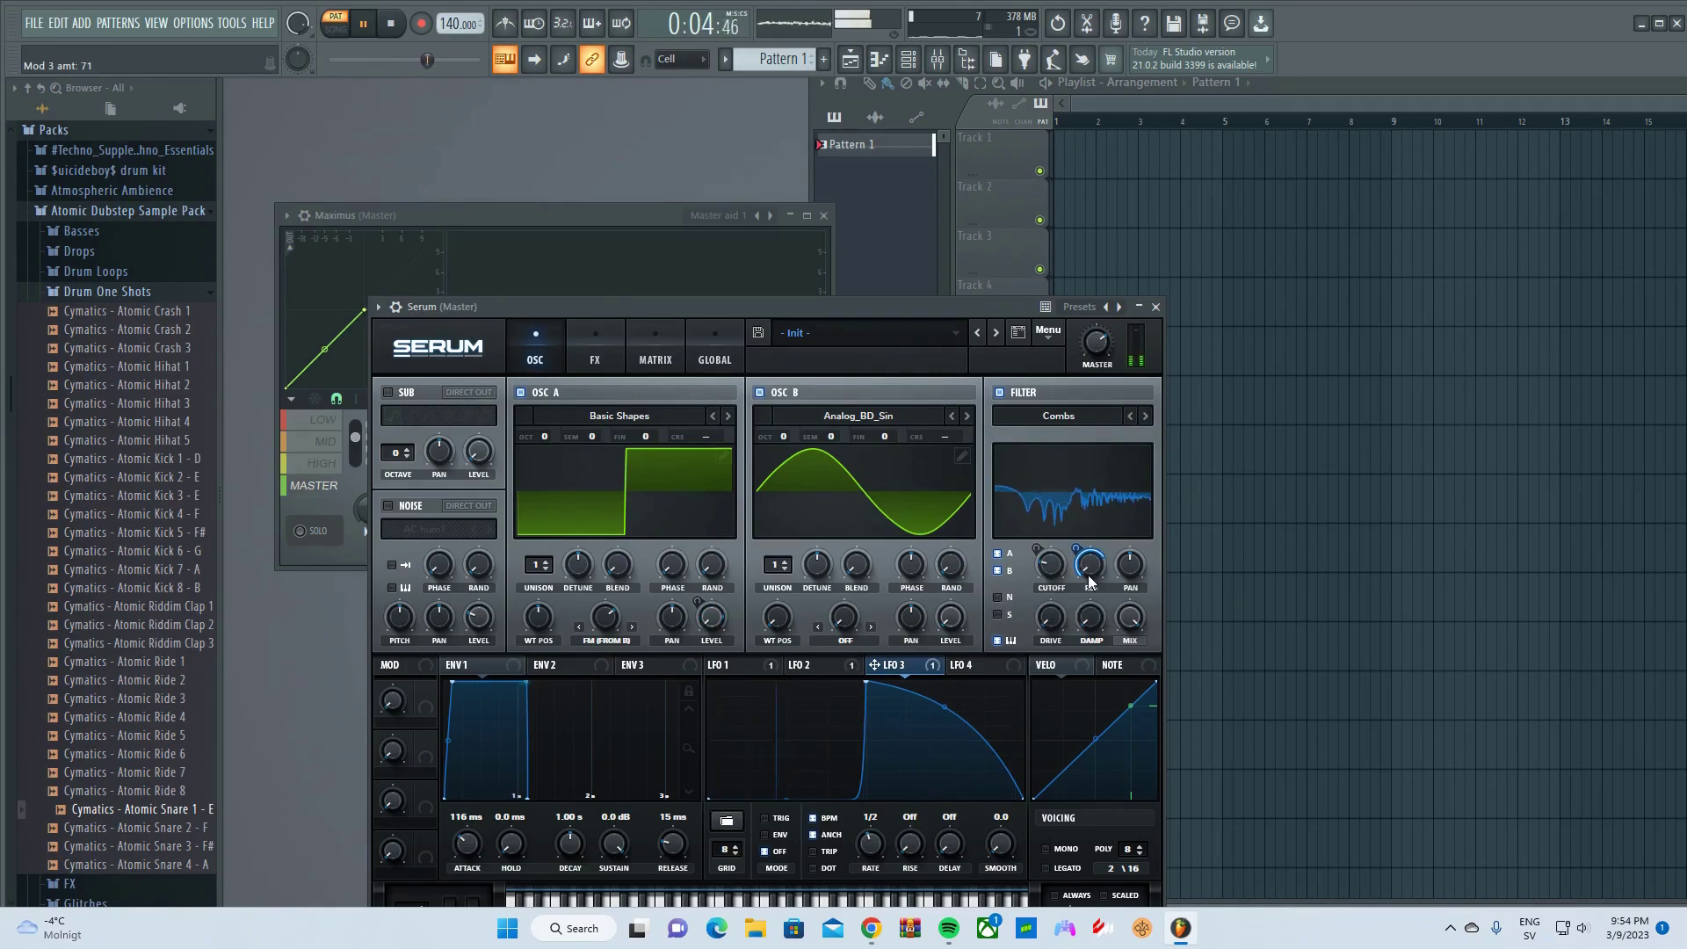
key("space")
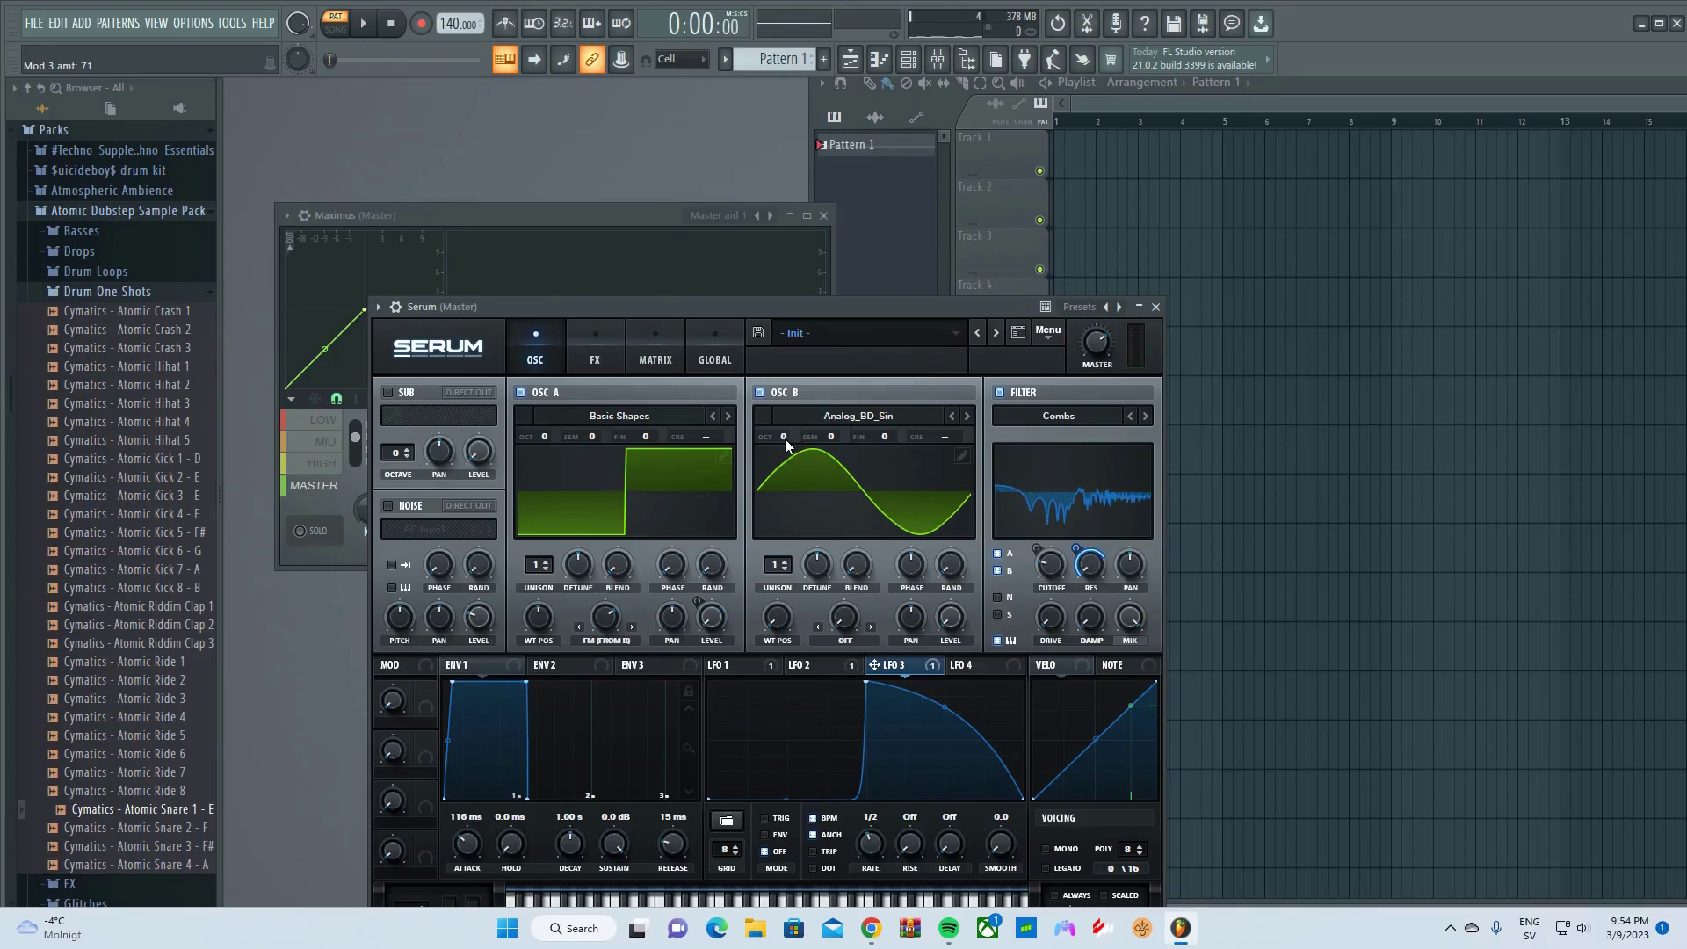
Raise oscillator B's octave to +1 and play back to hear the change
left_click_drag(783, 439, 782, 420)
key("space")
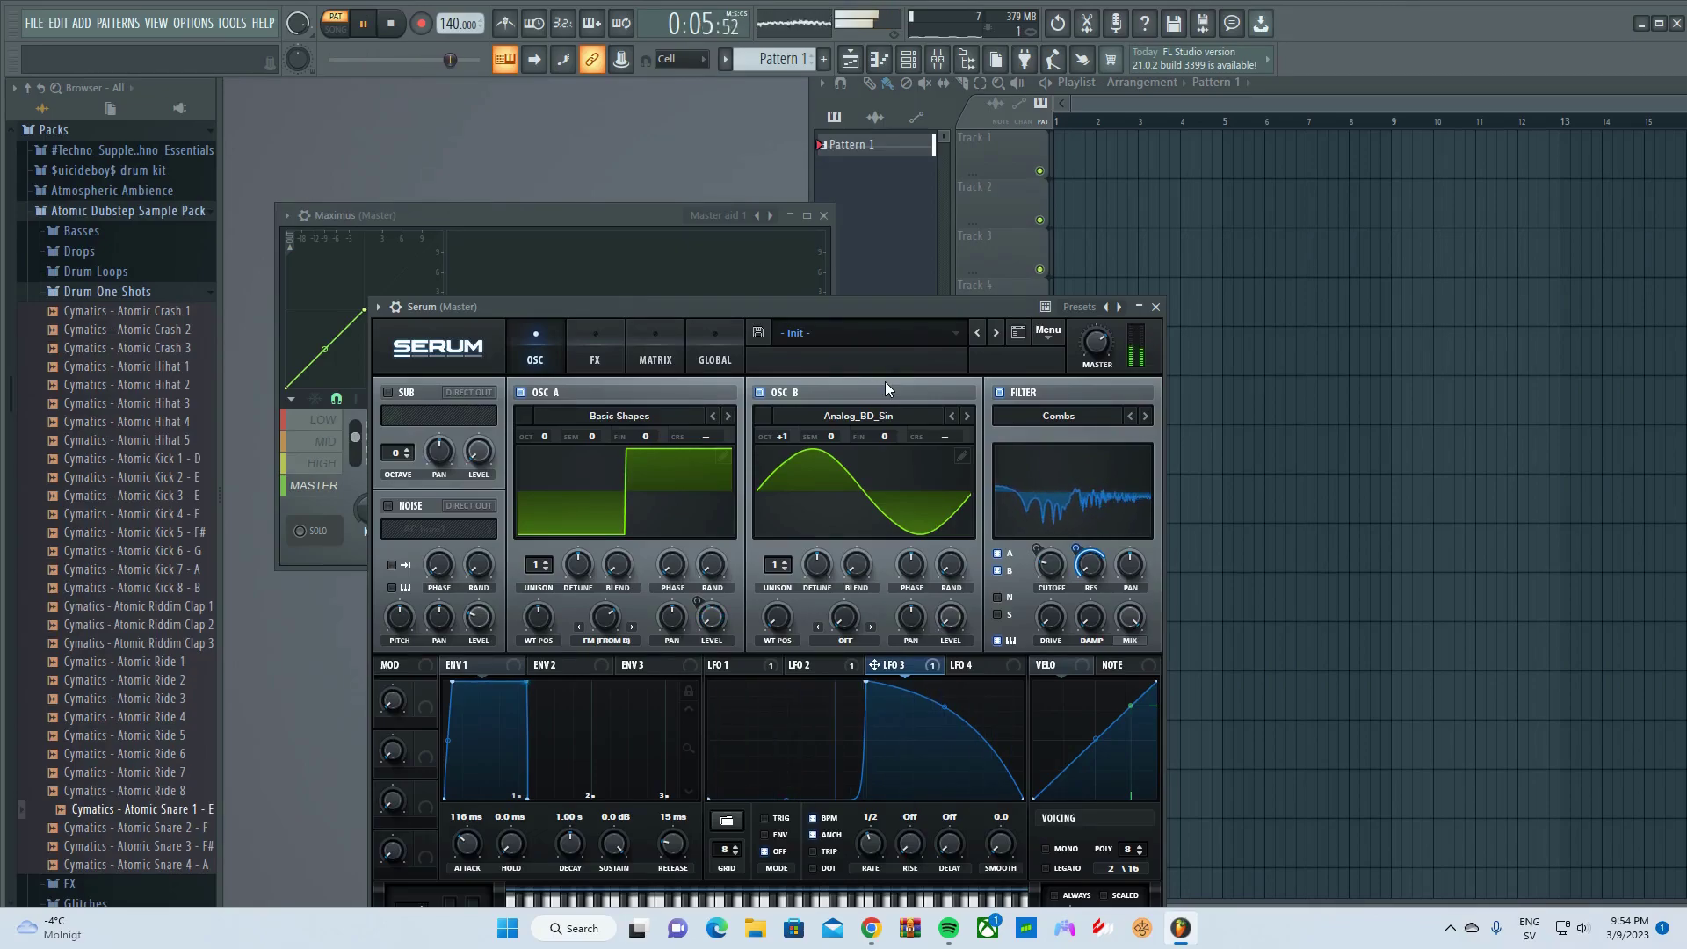
key("space")
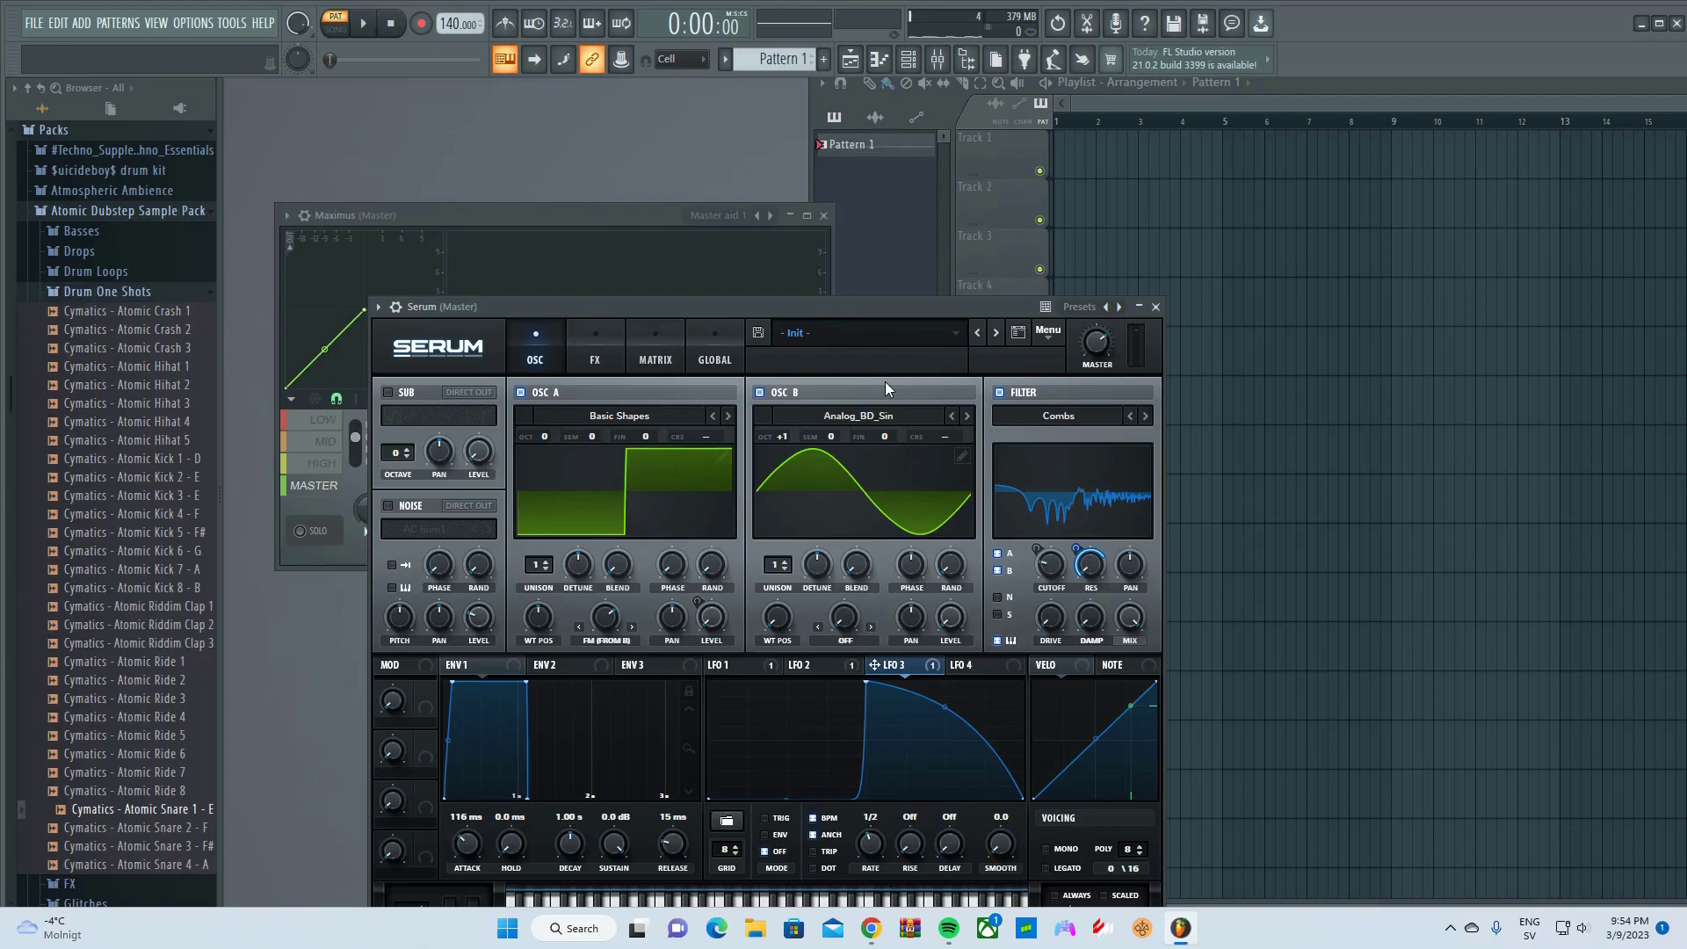
On Serum's FX page, move the Filter slot above EQ and enable it
left_click(618, 348)
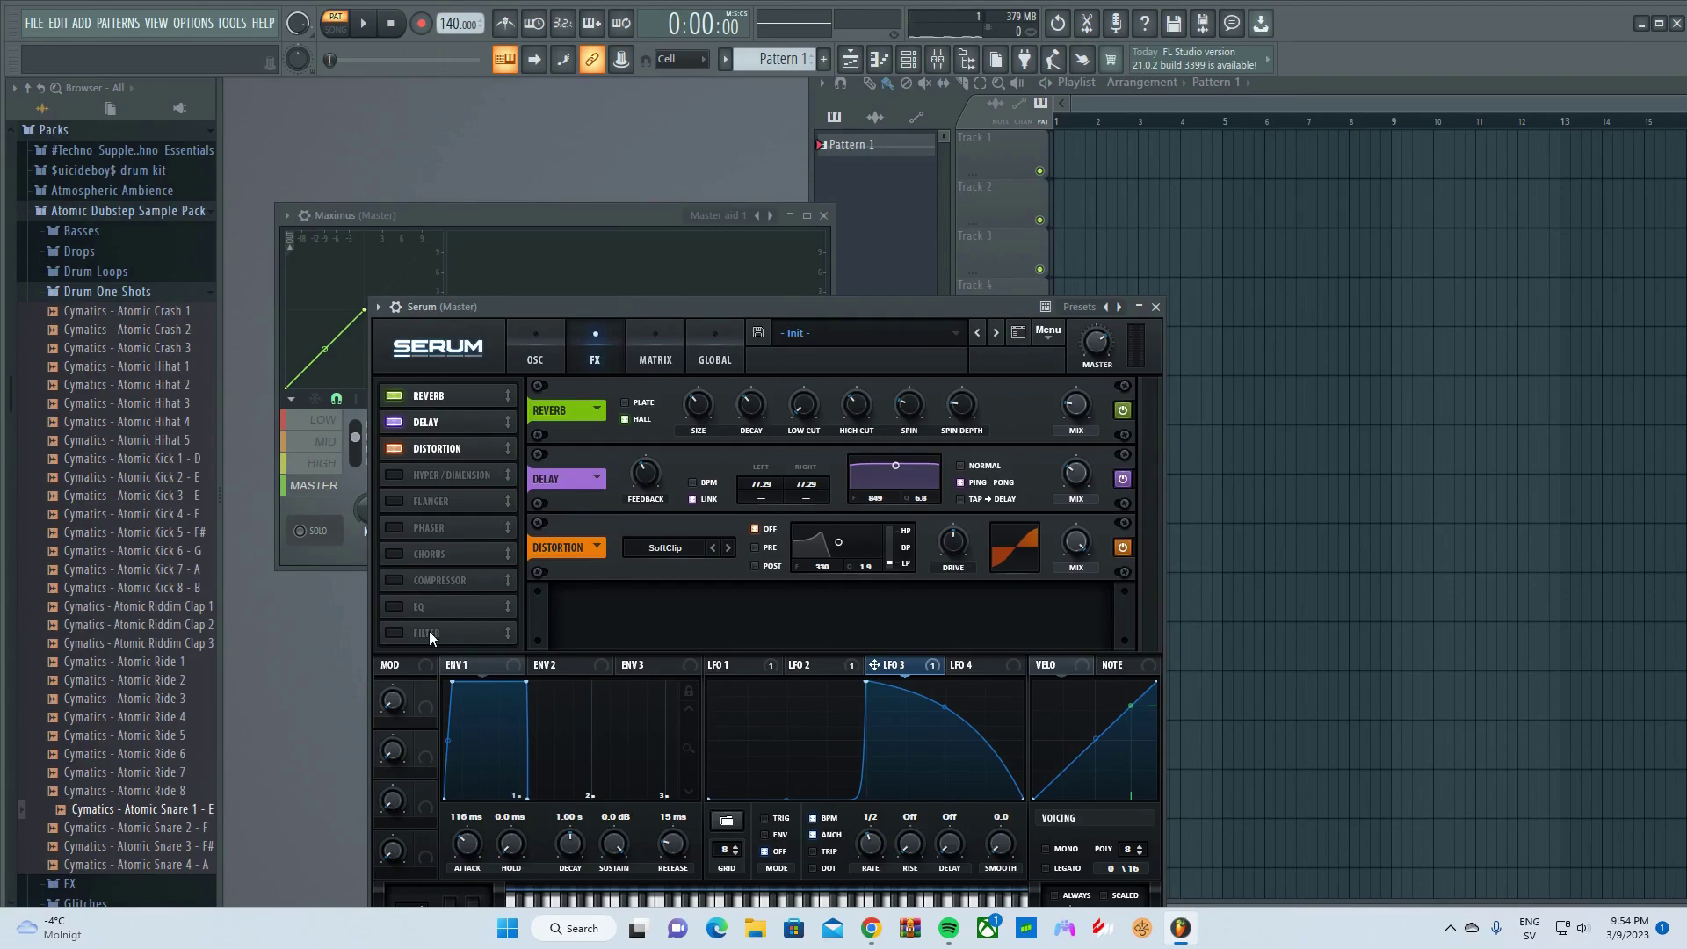
mouse_move(429, 630)
left_mouse_down()
mouse_move(434, 588)
mouse_move(410, 625)
left_mouse_up()
left_click(397, 632)
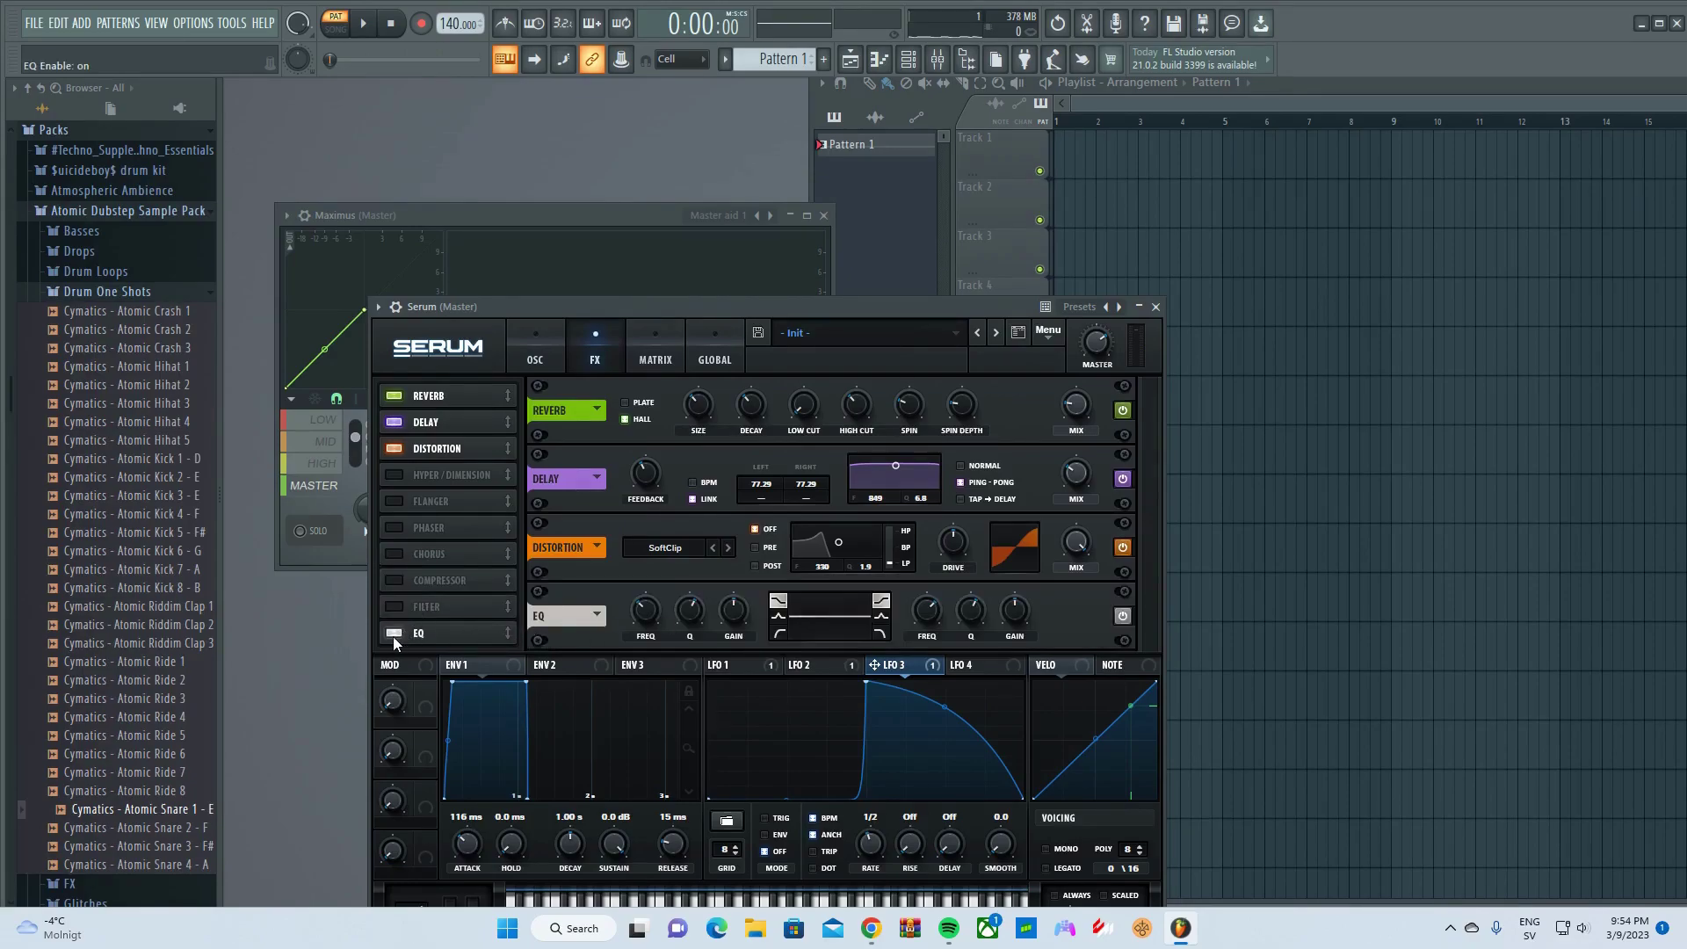
left_click(394, 634)
left_click(395, 607)
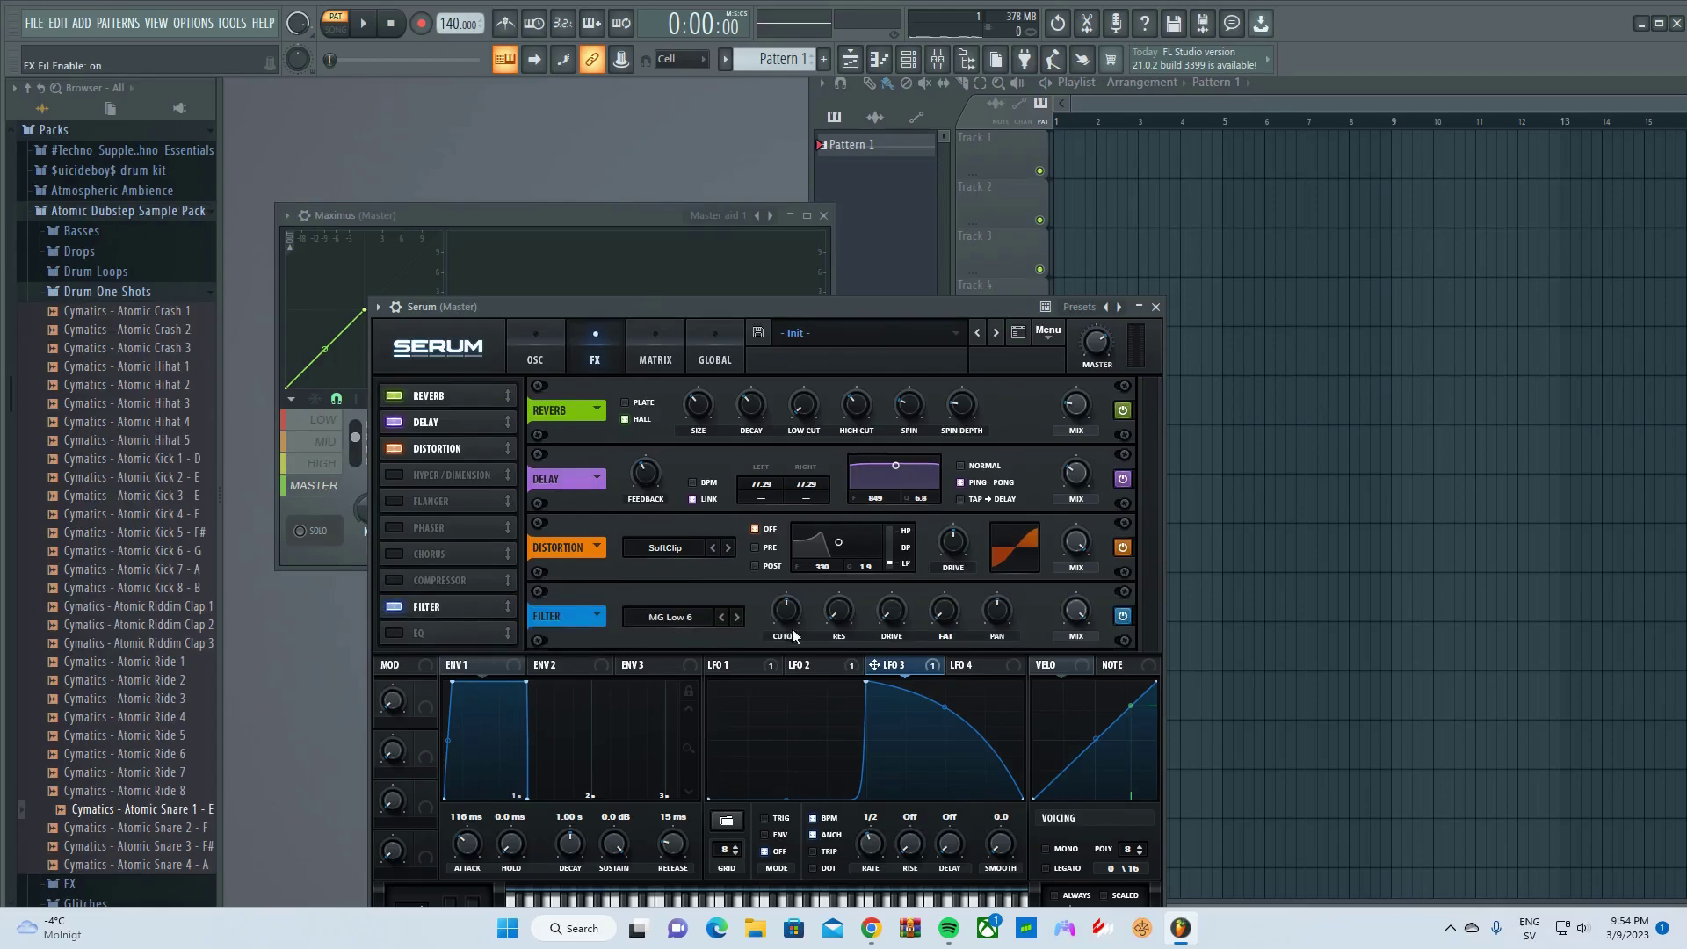
Assign LFO 4 to the FX filter cutoff and set its rate to 1/2
left_click(966, 667)
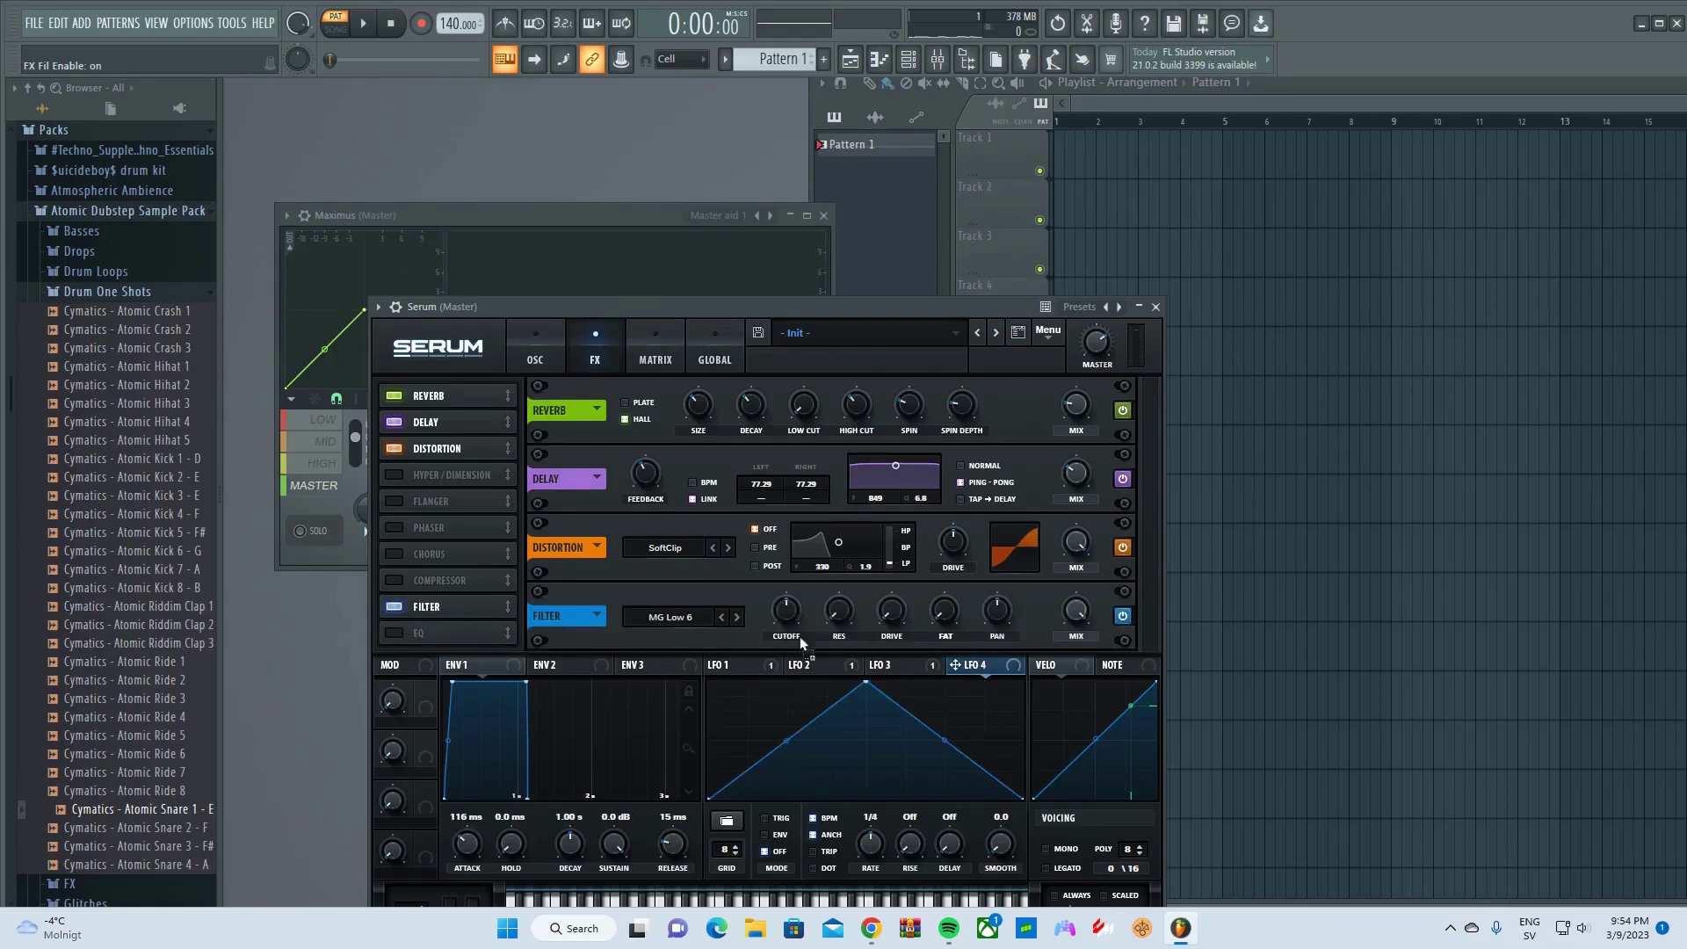
left_click_drag(785, 612, 786, 611)
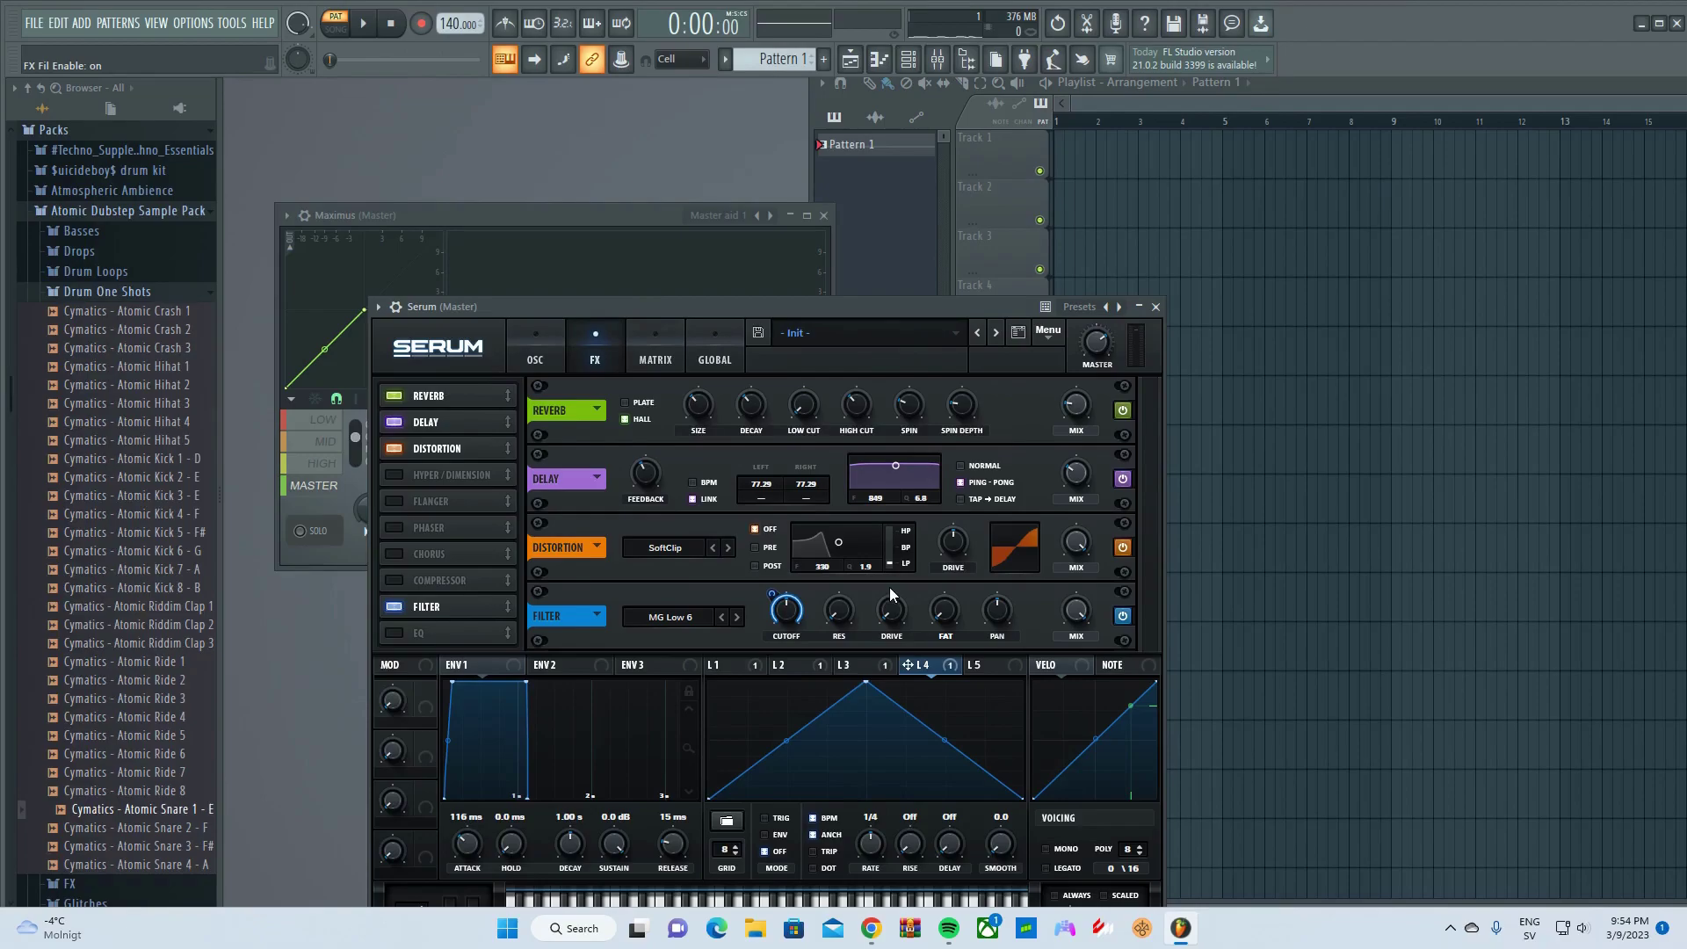
key("space")
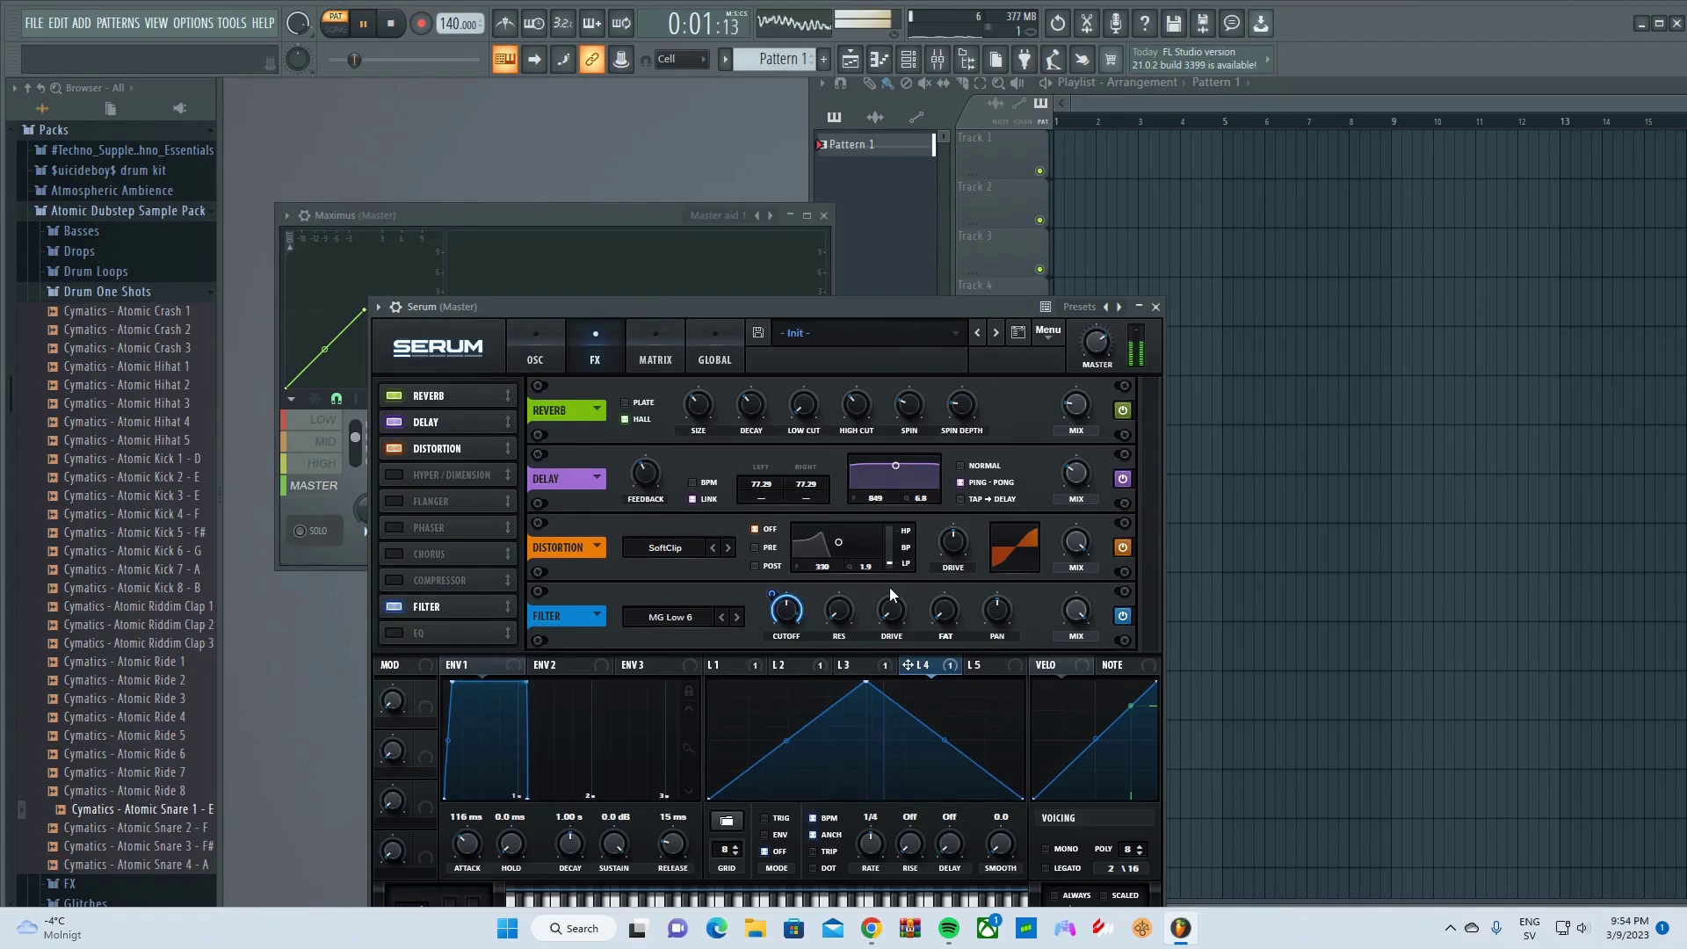
left_click_drag(857, 866, 863, 863)
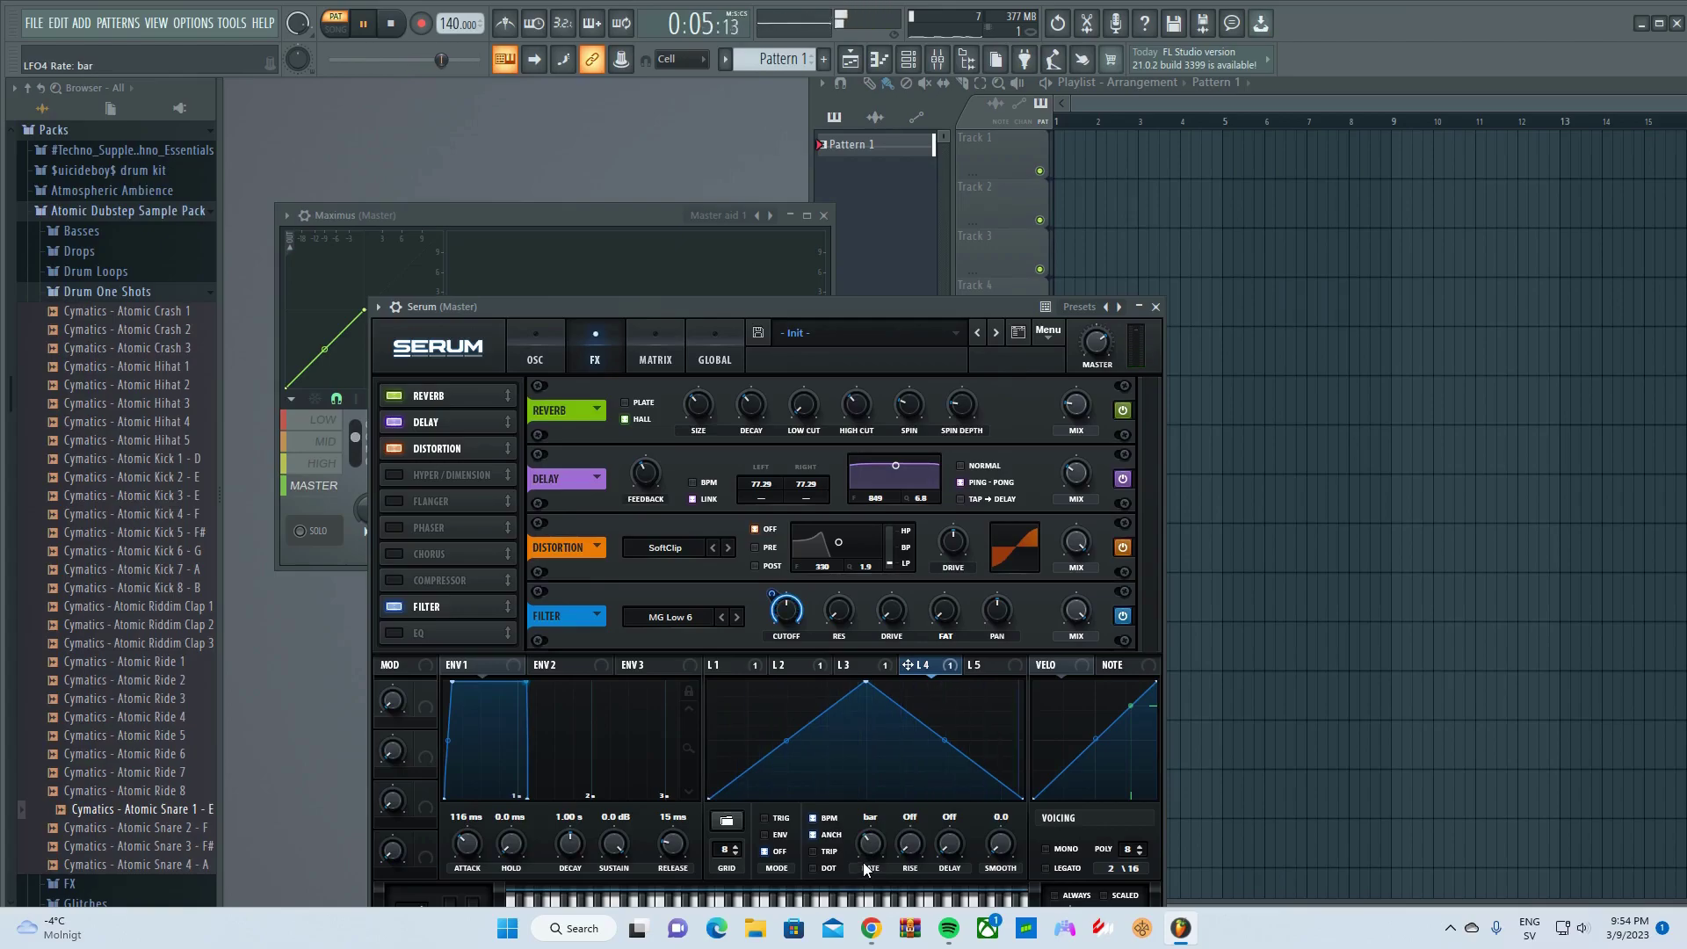
left_click_drag(865, 867, 869, 859)
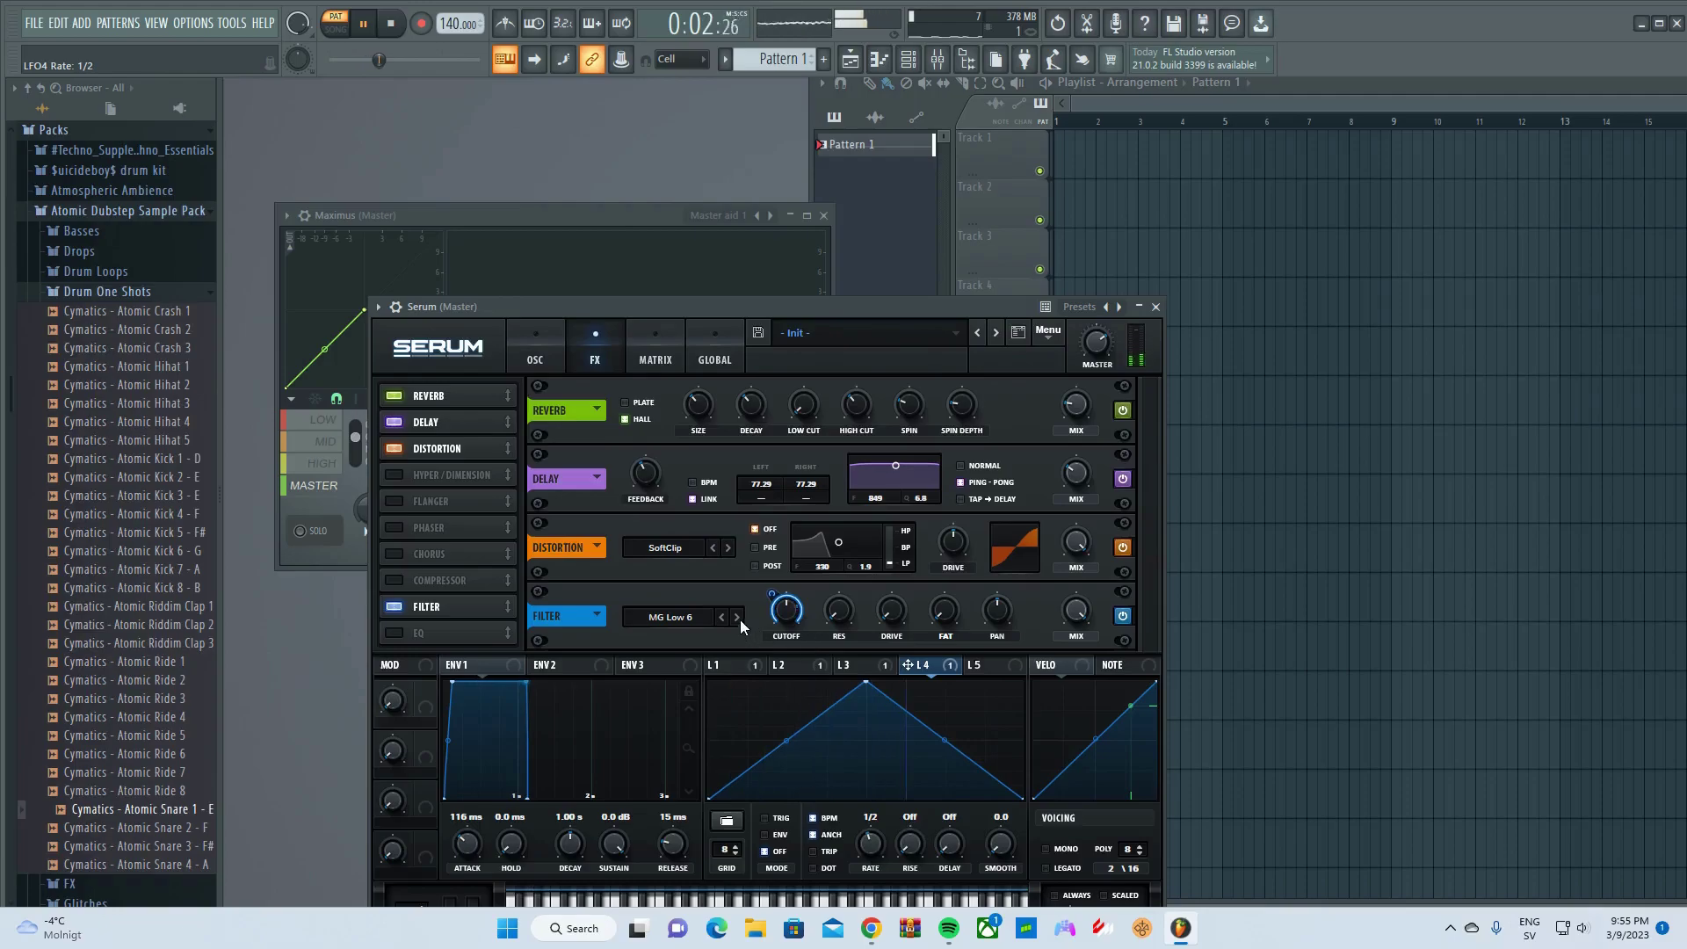
Switch the FX filter type to Phs 48H6+, with LFO 4's cutoff depth at 35
left_click(696, 617)
mouse_move(699, 681)
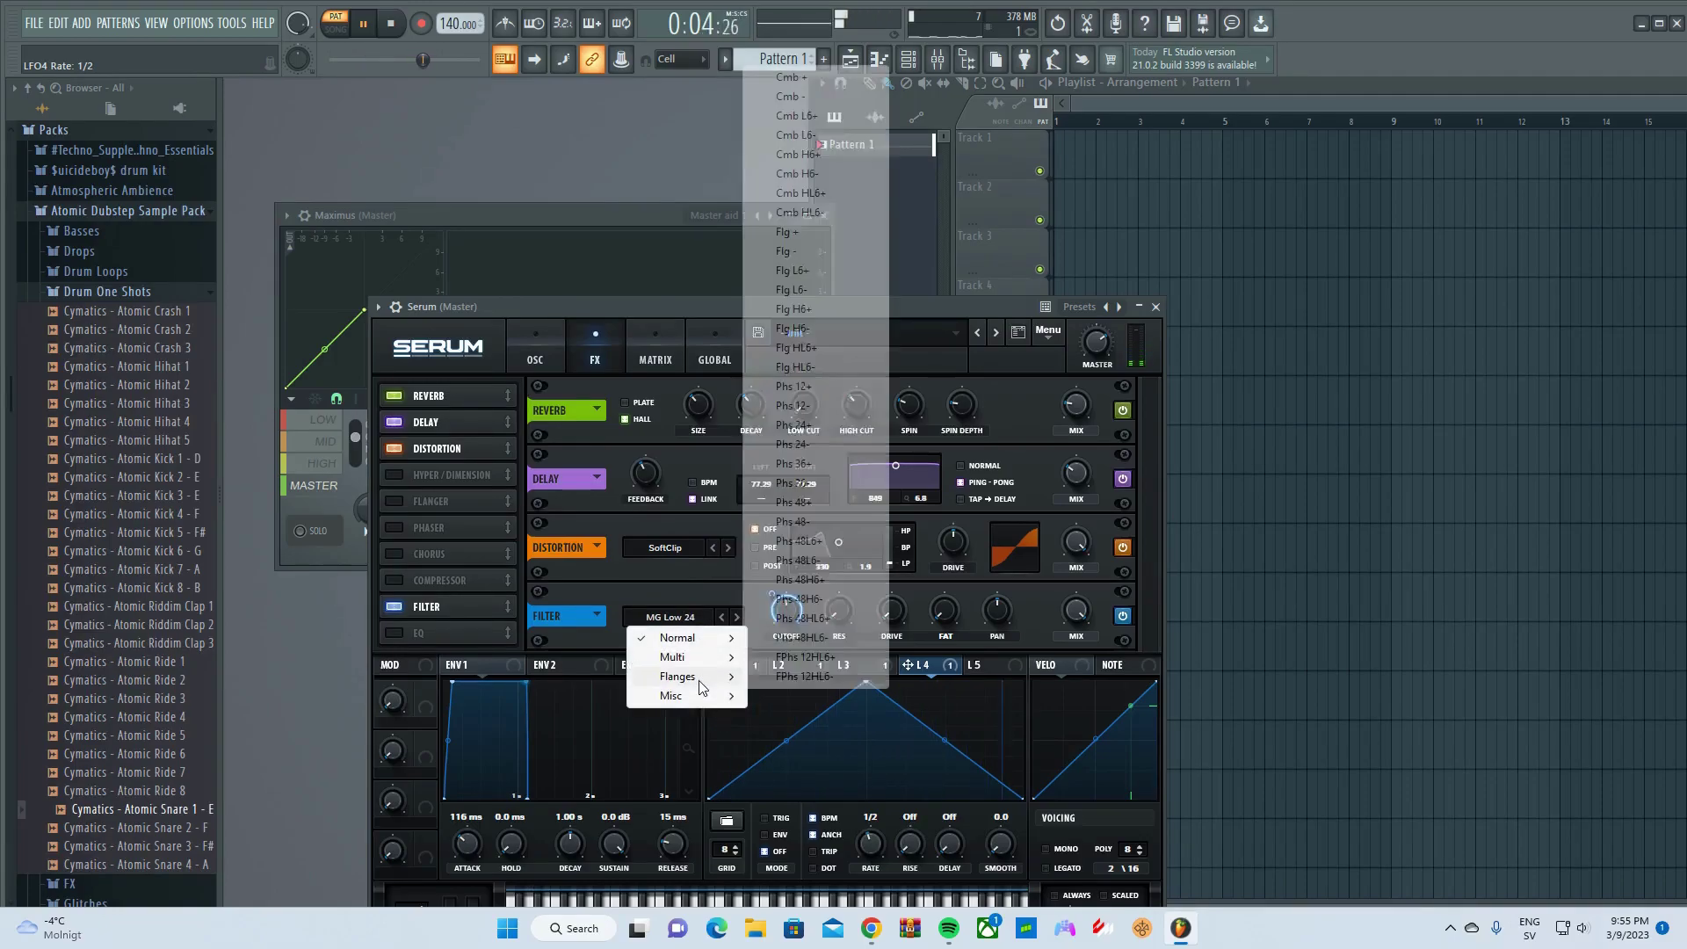
left_click(798, 677)
right_click(799, 693)
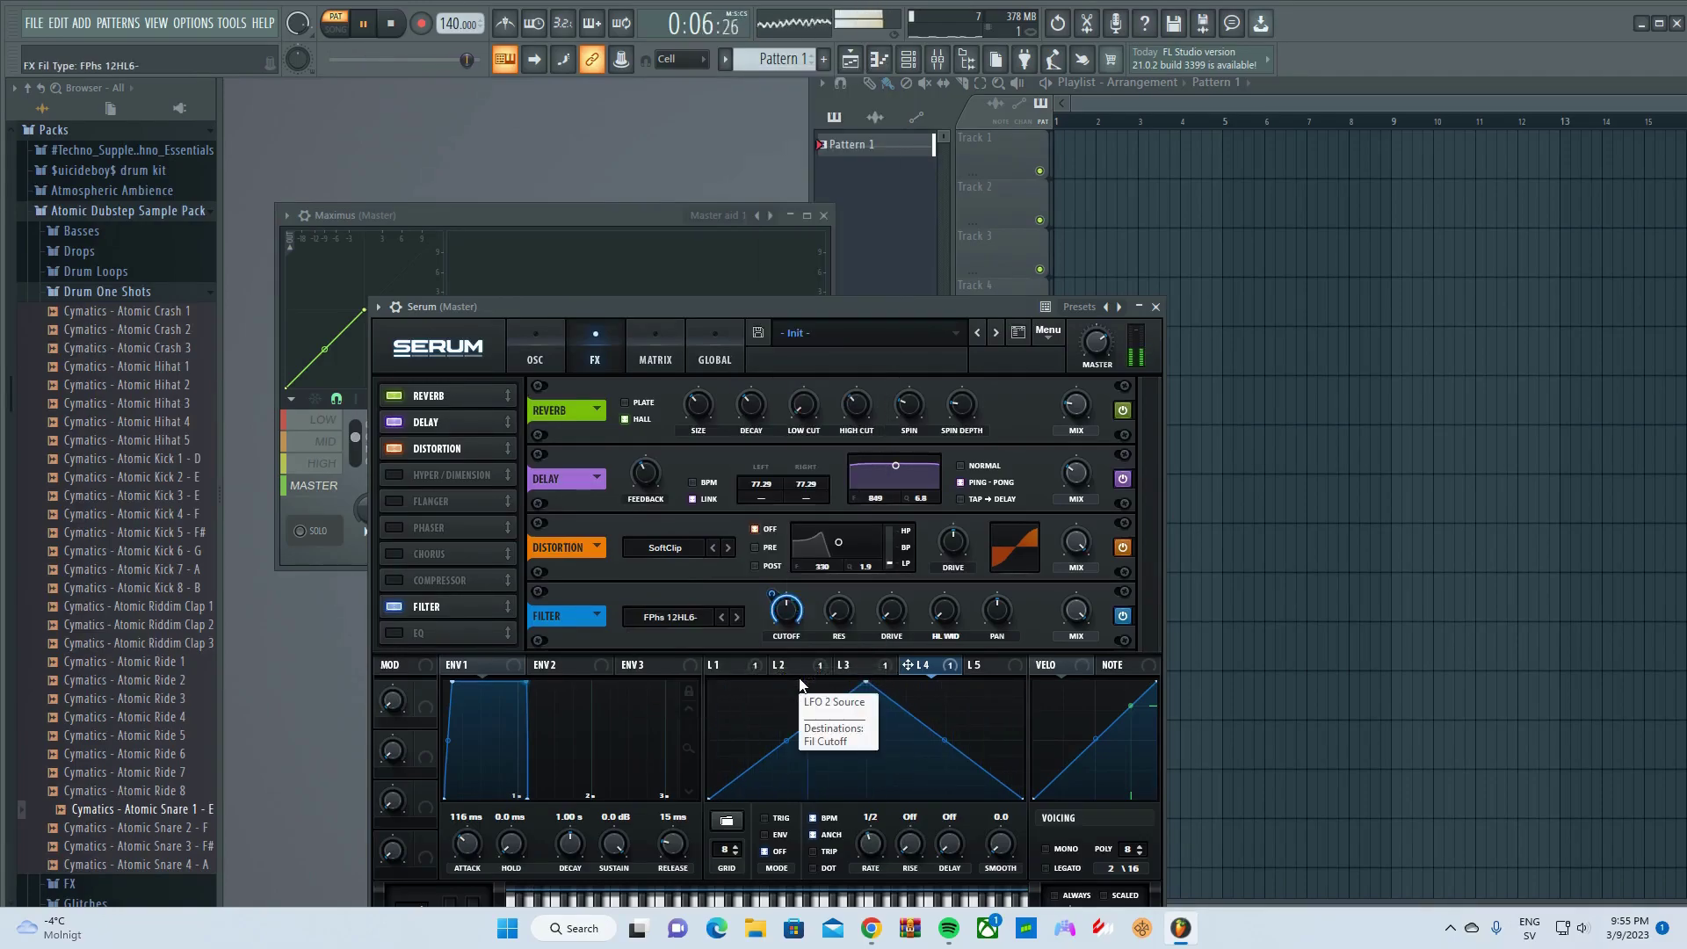
key("Escape")
left_click(728, 616)
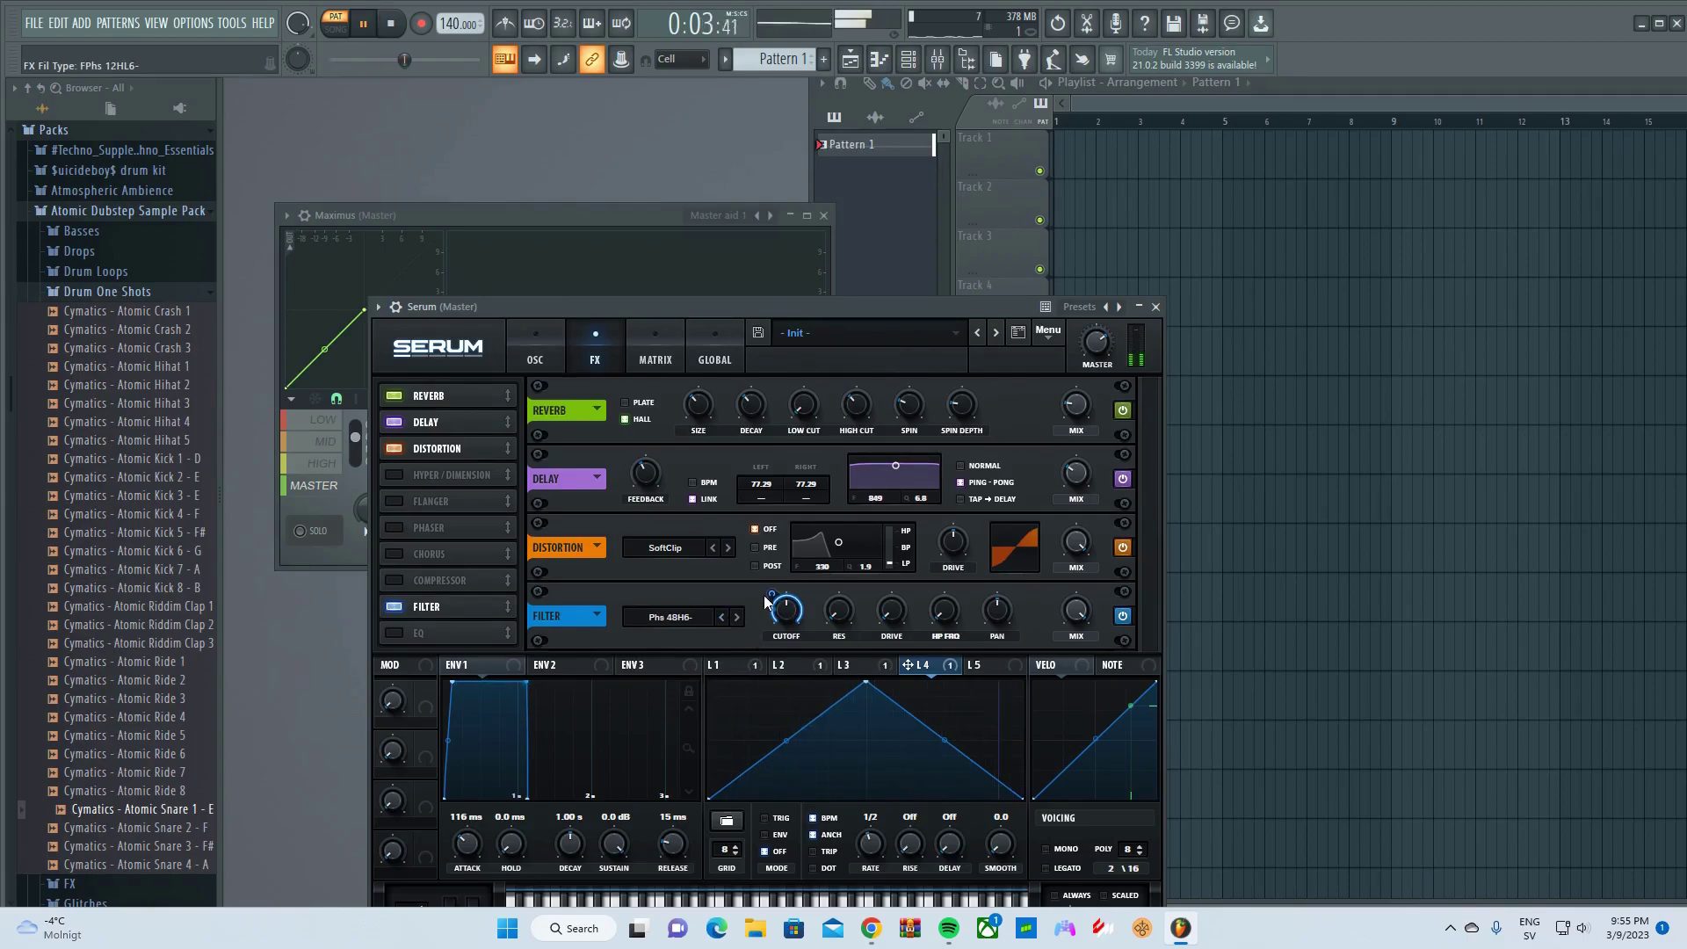
left_click_drag(773, 607, 773, 665)
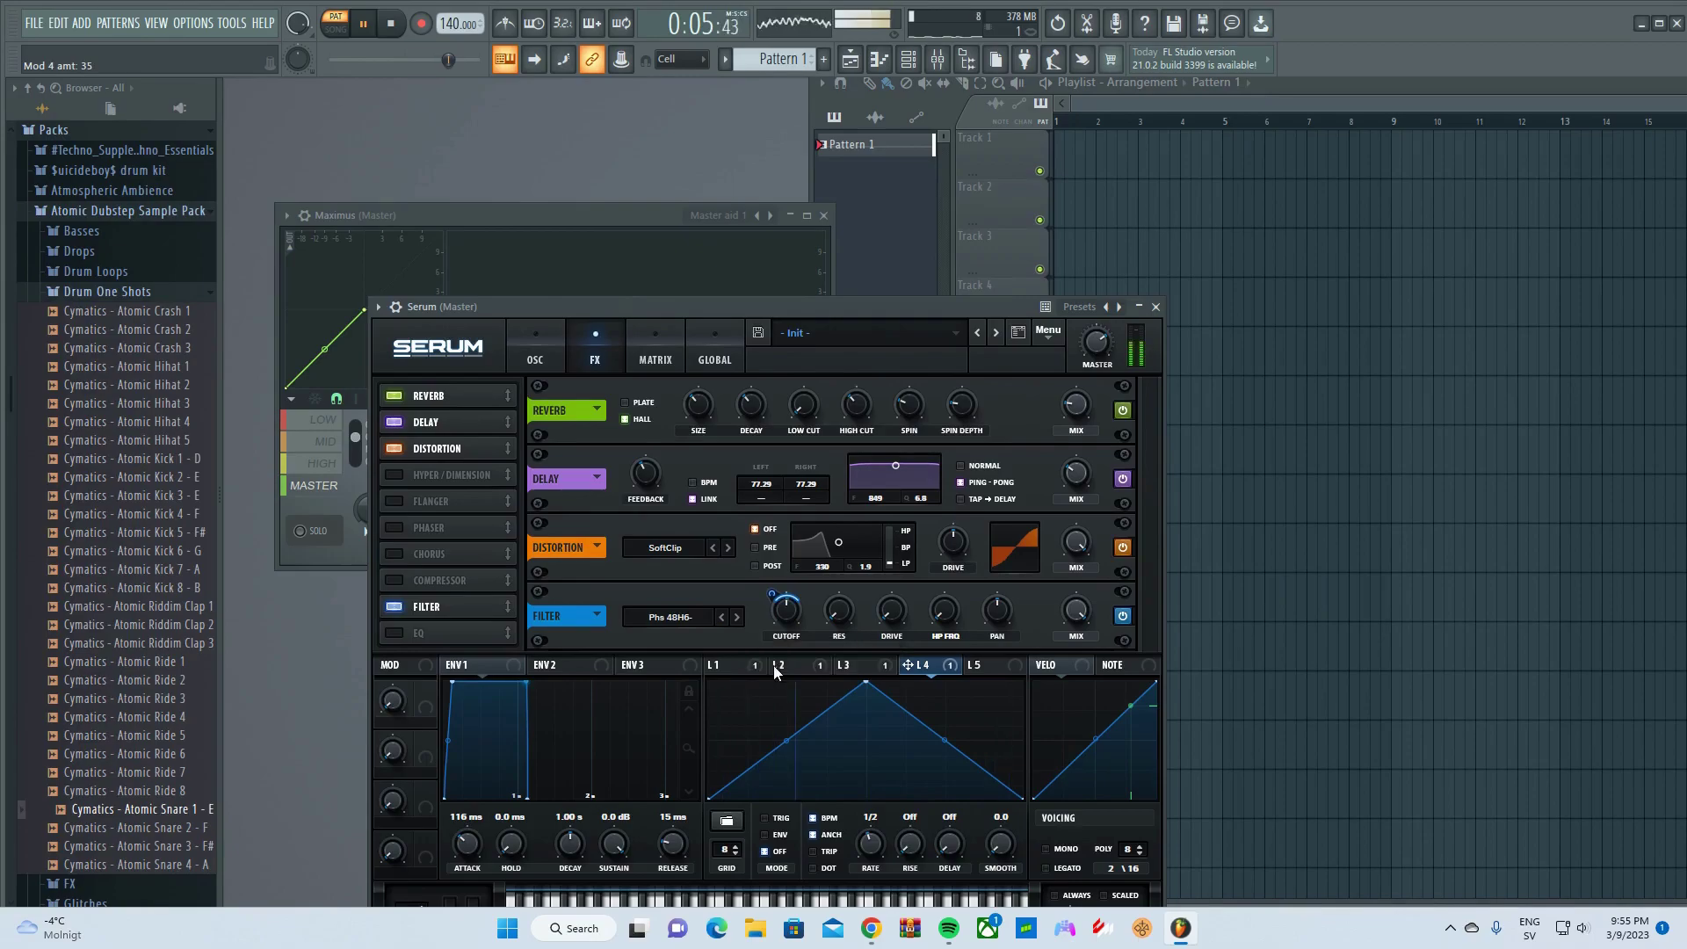
left_click(724, 618)
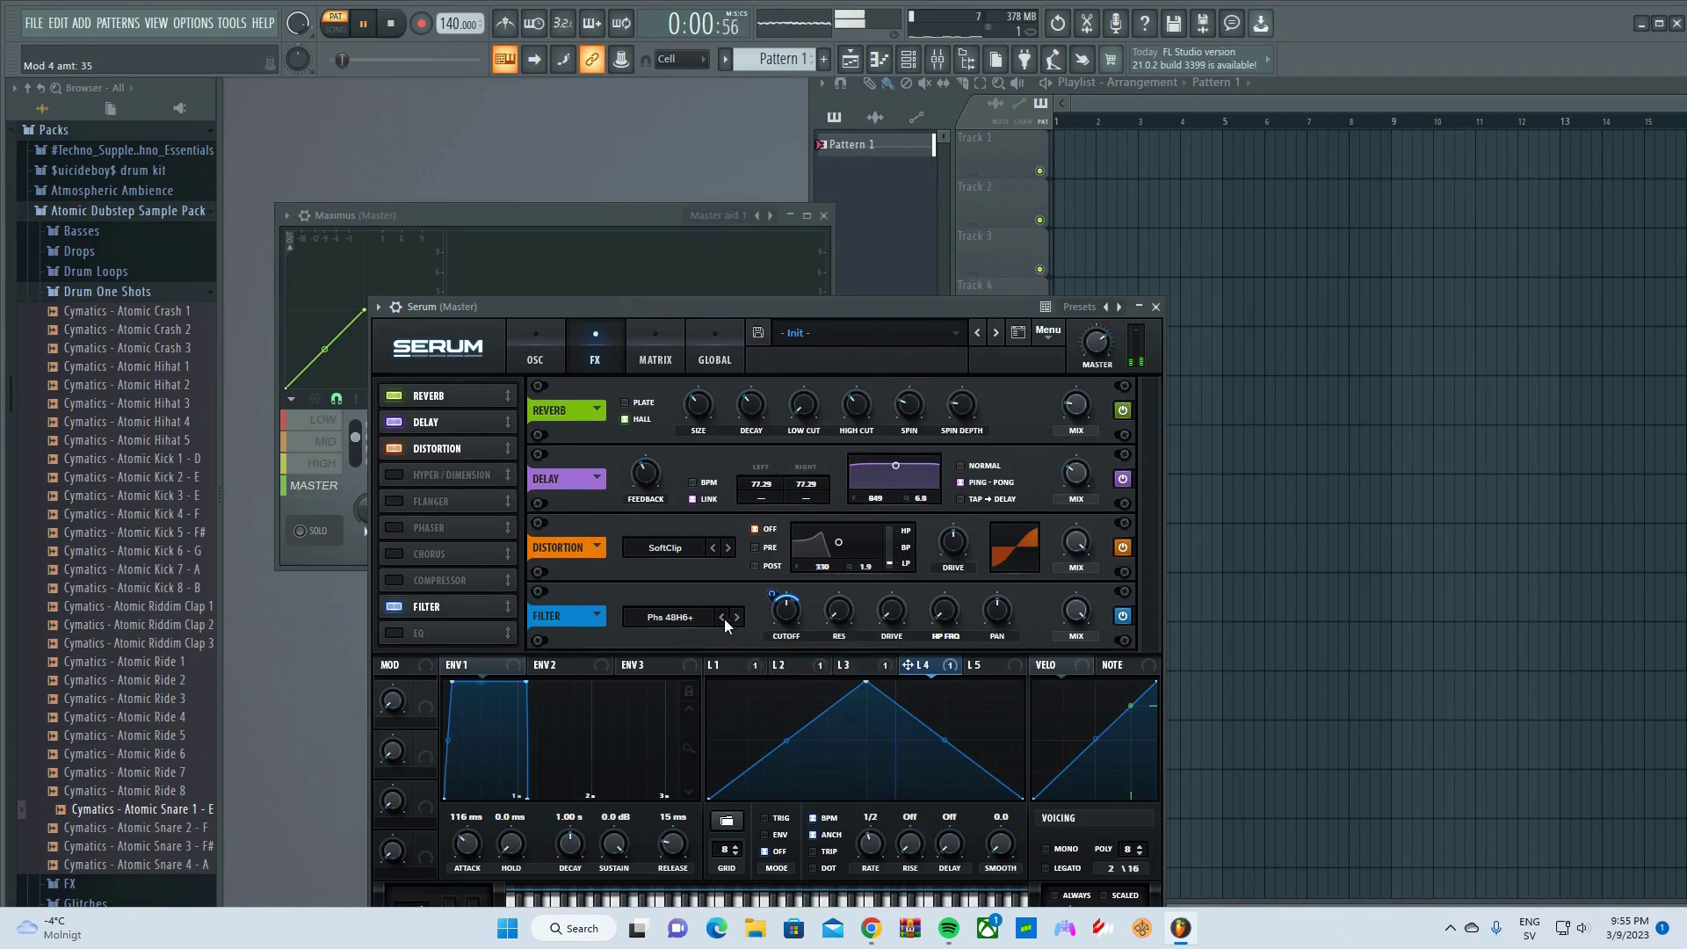
Reduce LFO 4's cutoff depth and also route LFO 4 to the high-pass frequency
left_click_drag(771, 598, 791, 616)
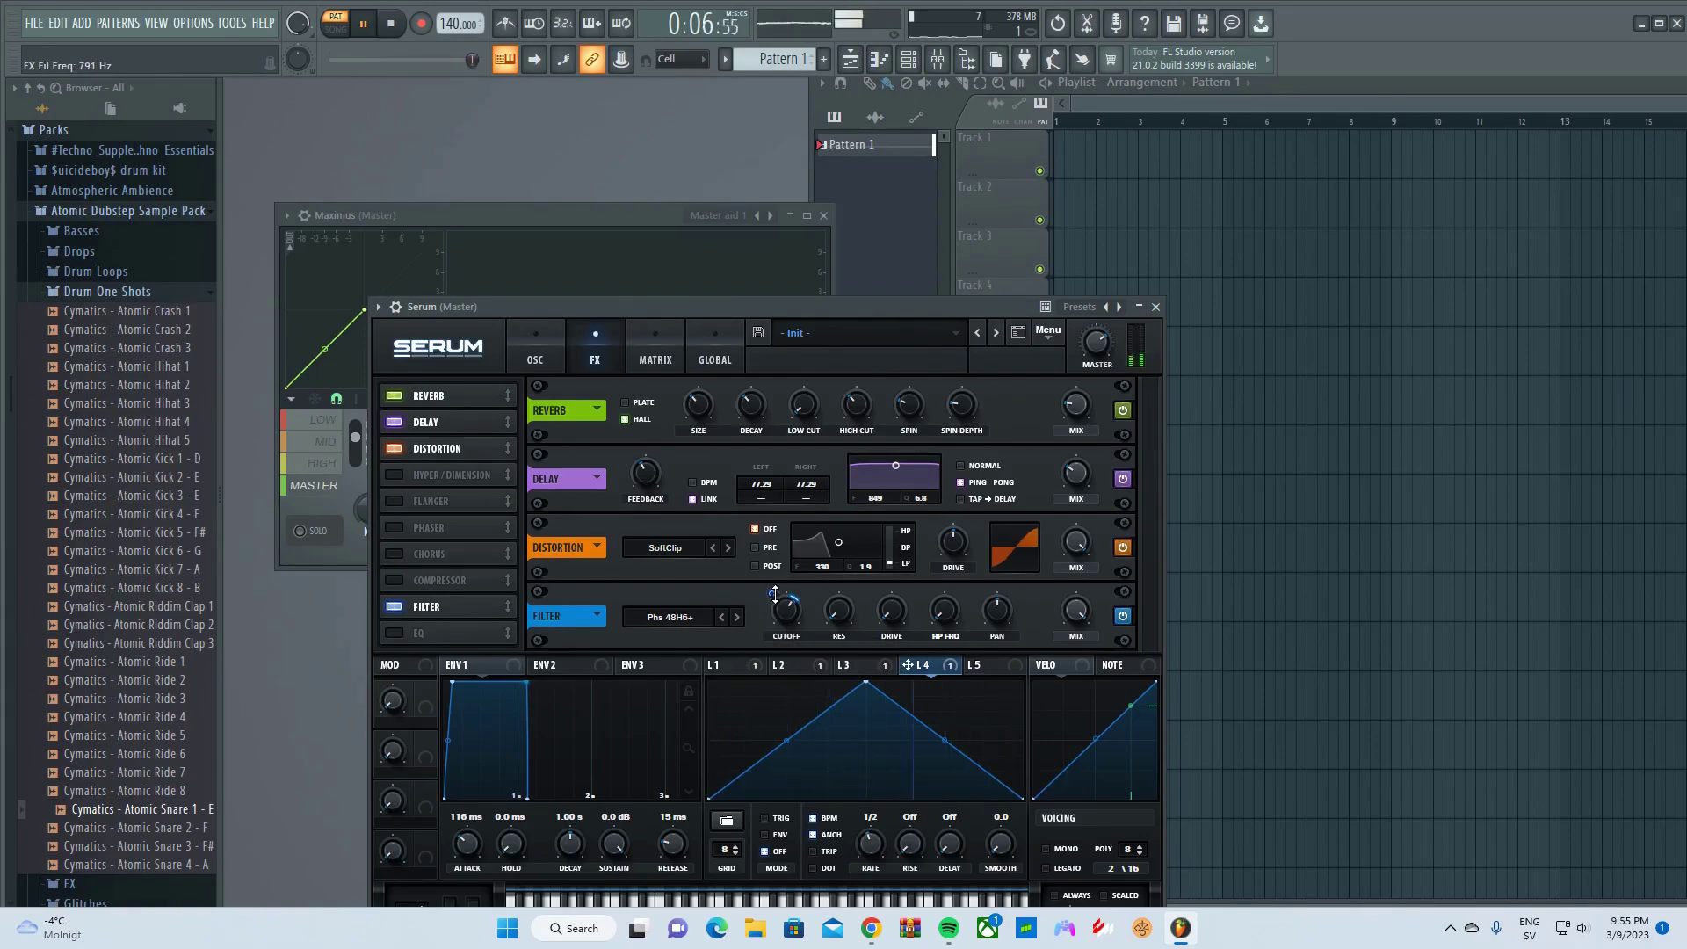
mouse_move(773, 598)
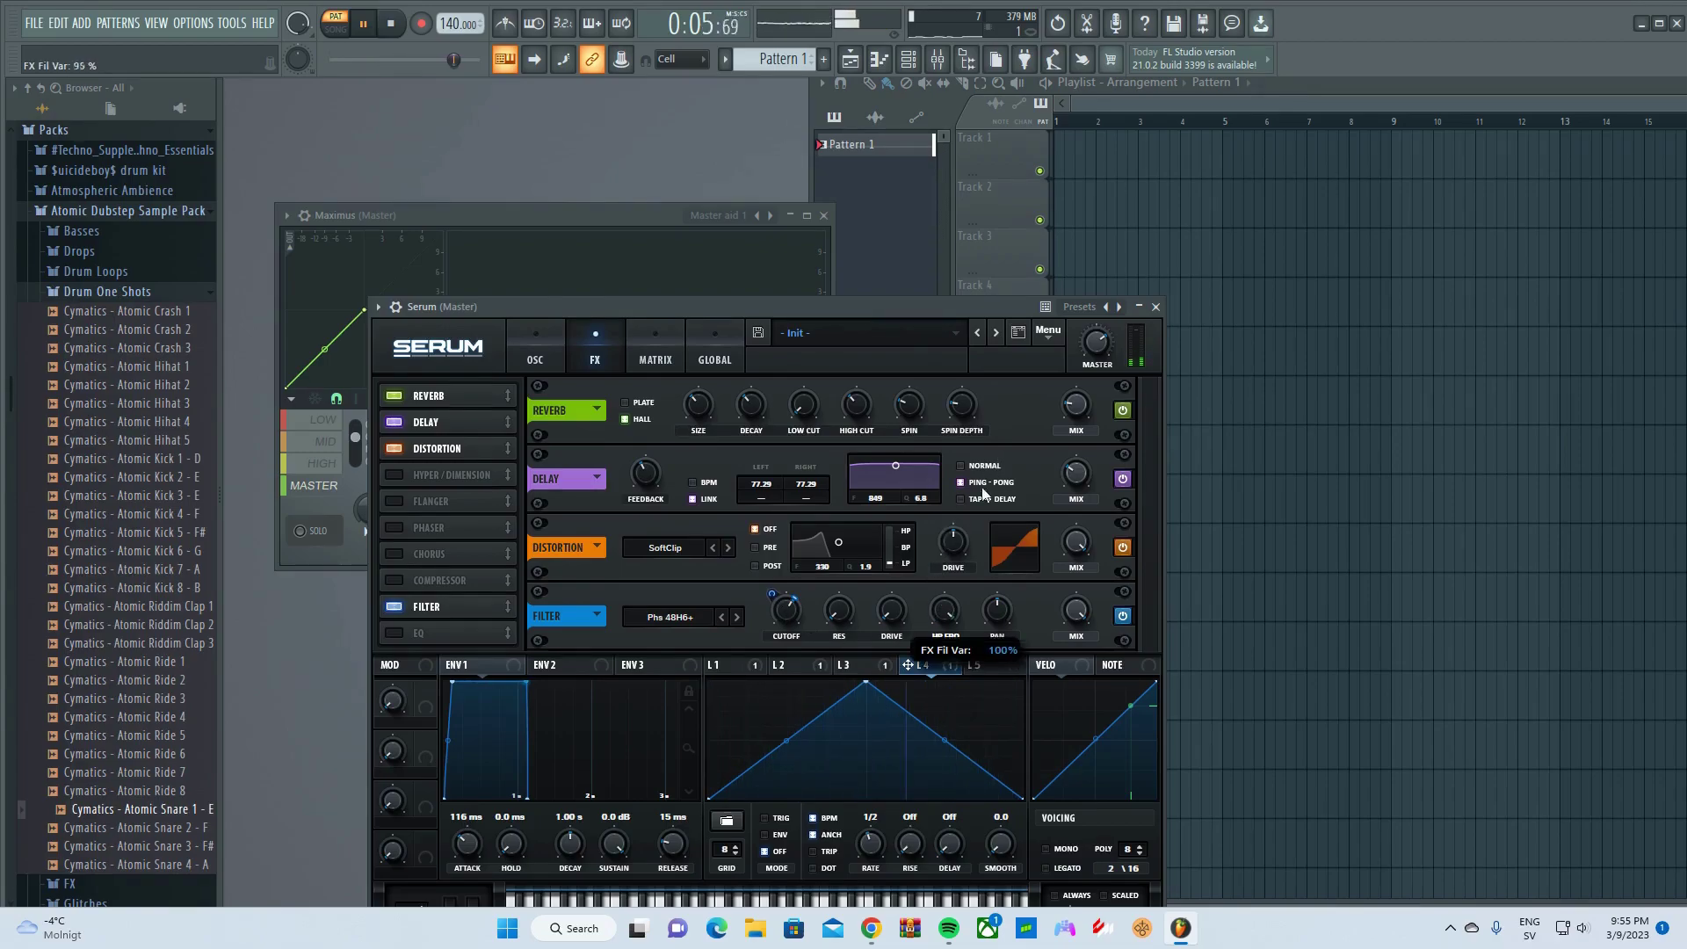
left_click_drag(923, 668, 937, 607)
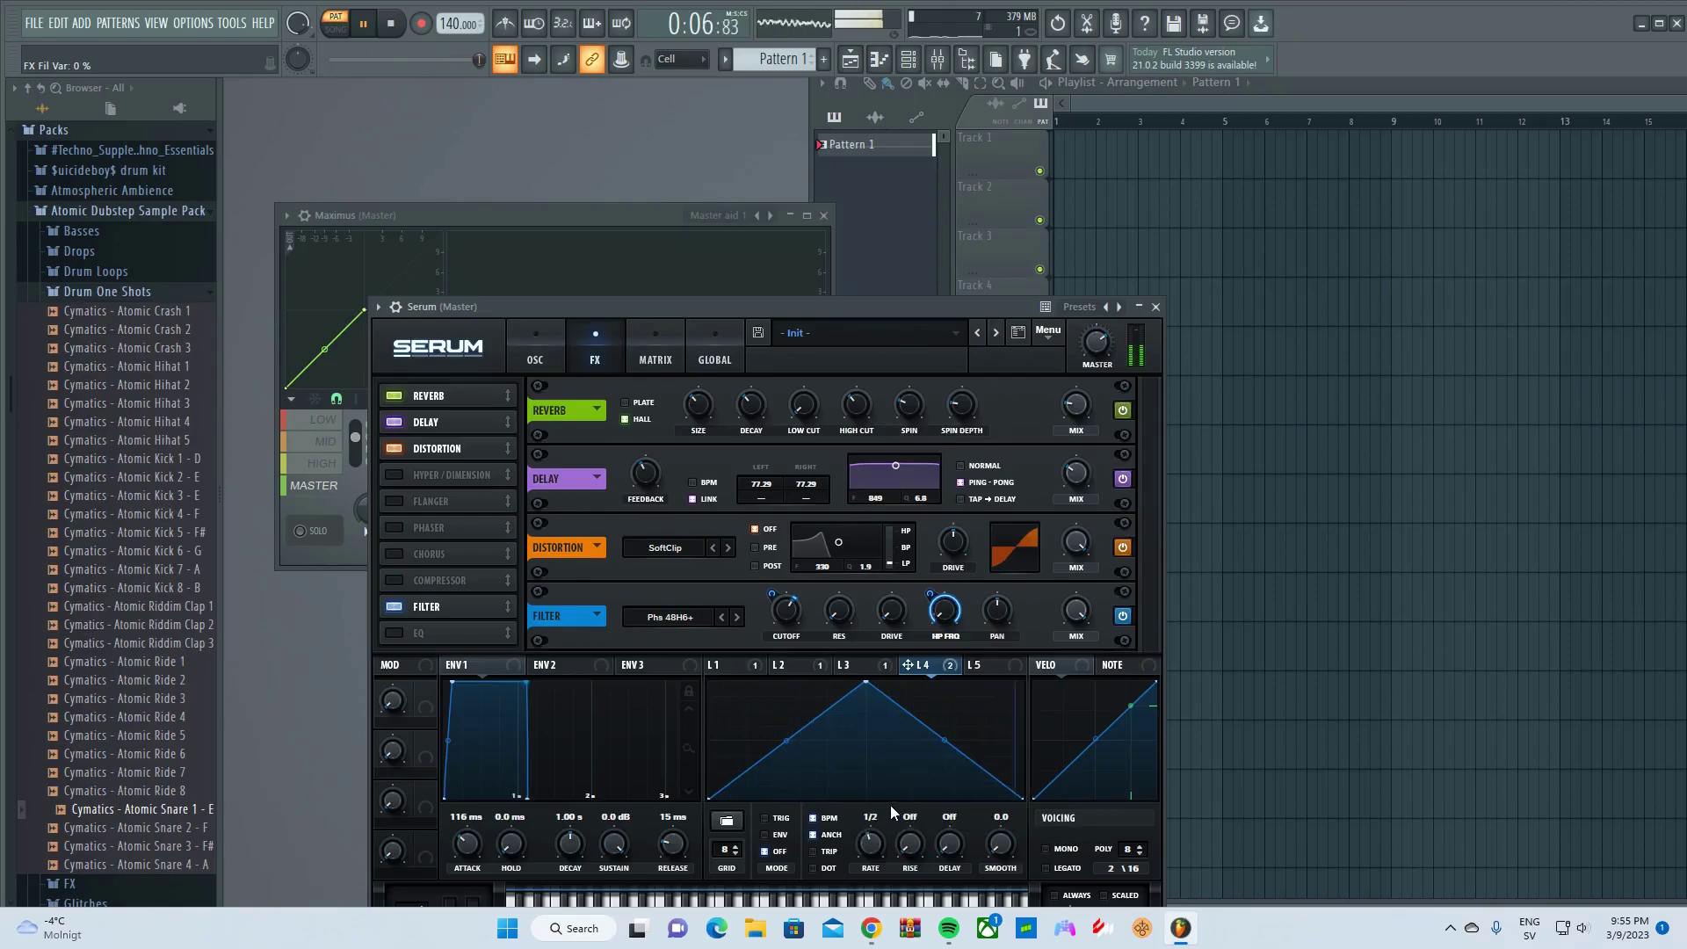
key("space")
key("space")
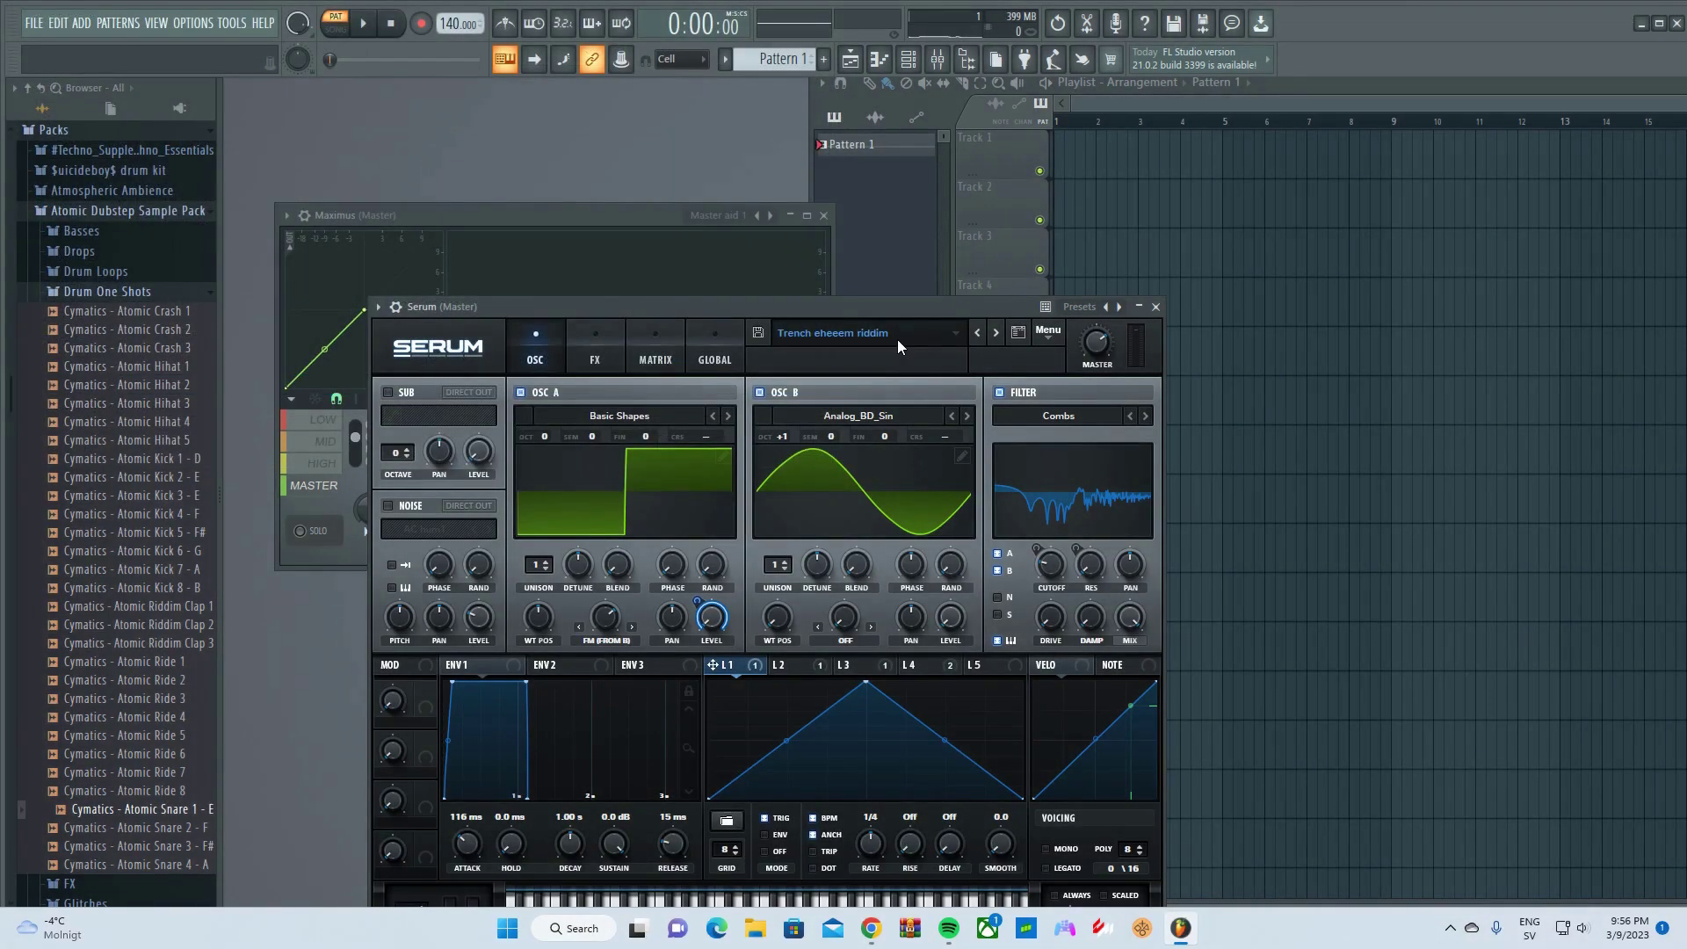
Play and then stop the finished Serum riddim bass to audition it
key("space")
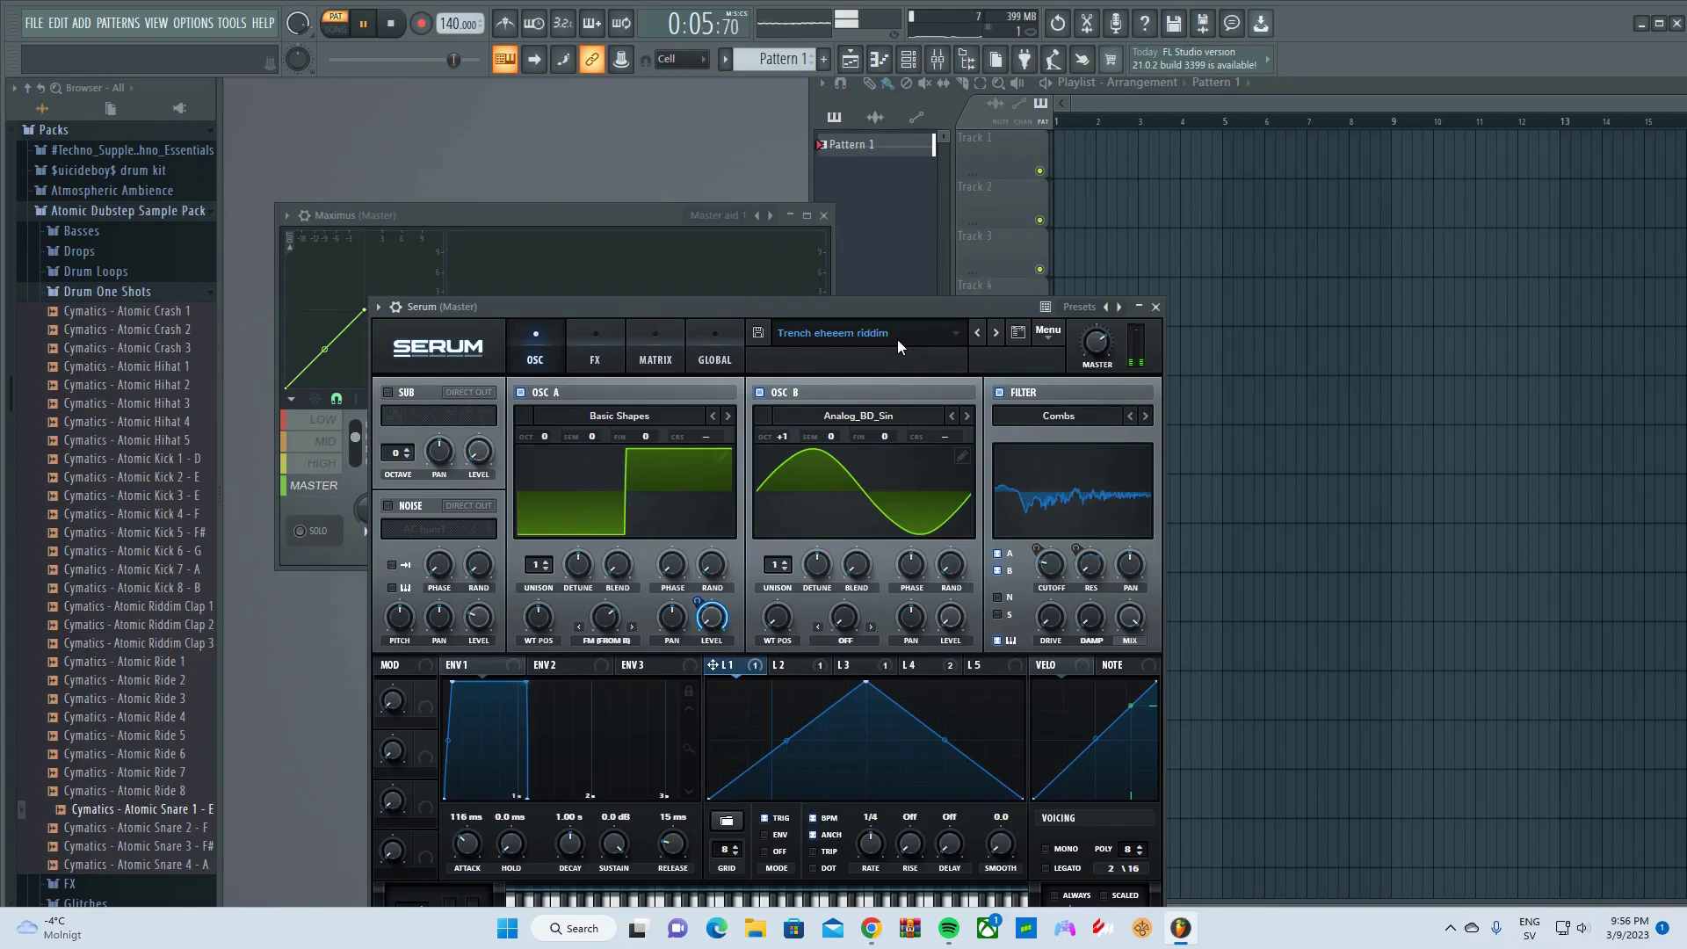
key("space")
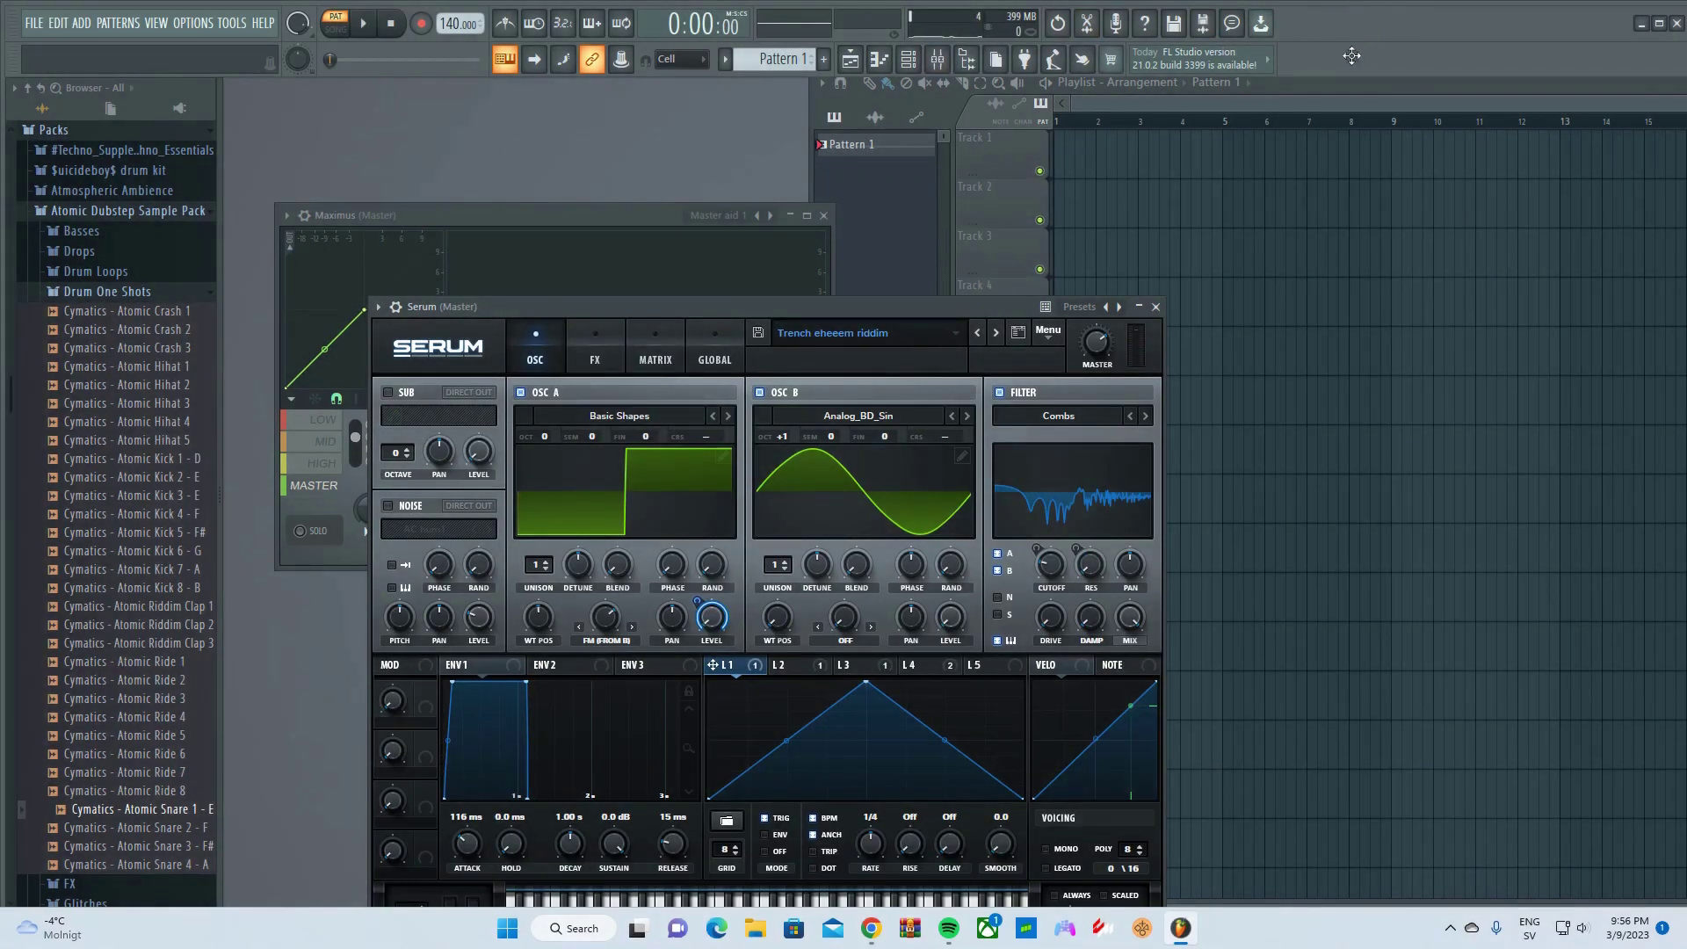
Close the Serum and Maximus windows and show the Channel rack beside the playlist
left_click(1155, 306)
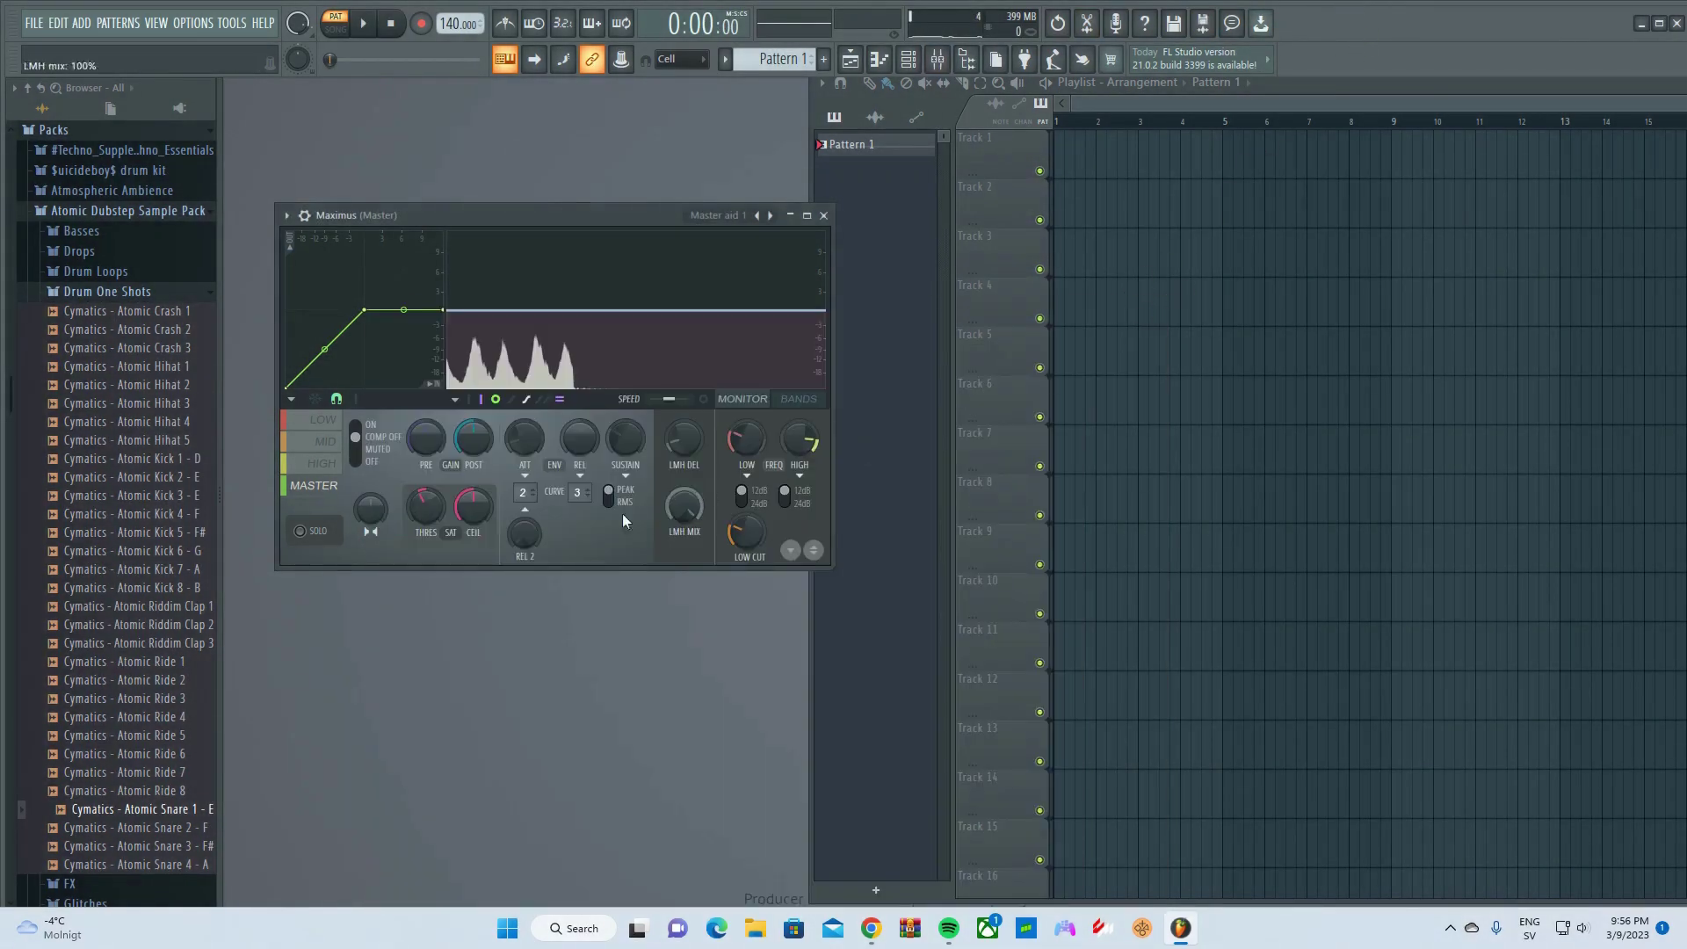
left_click(824, 216)
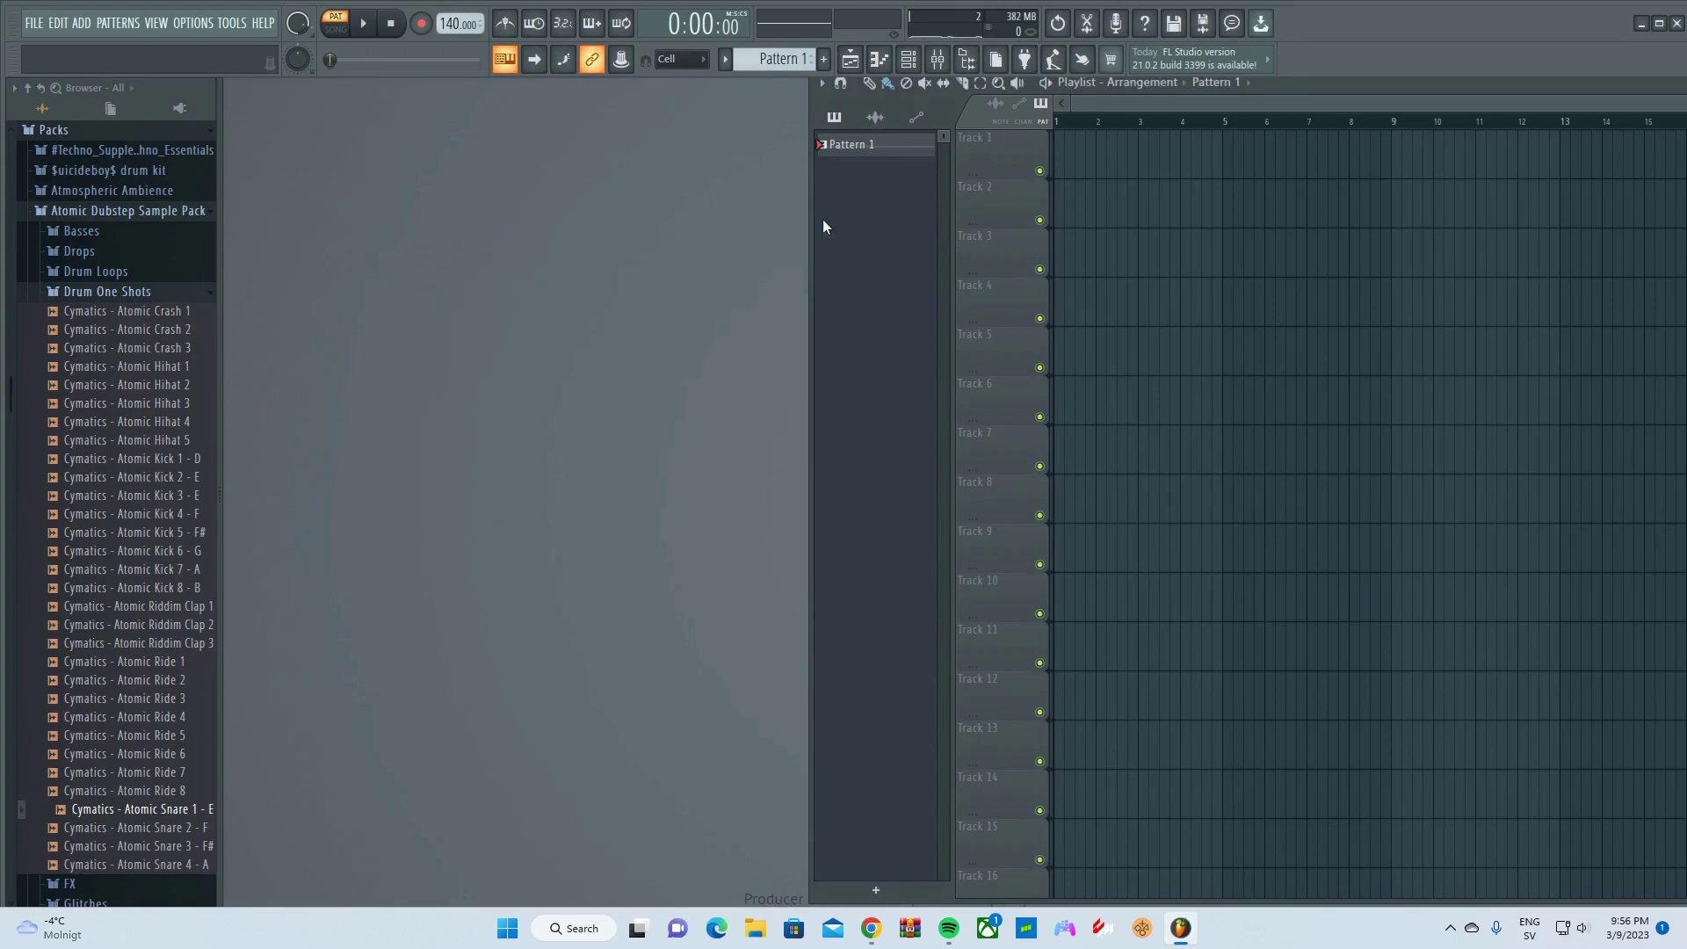
left_click(879, 58)
left_click(880, 59)
left_click(880, 59)
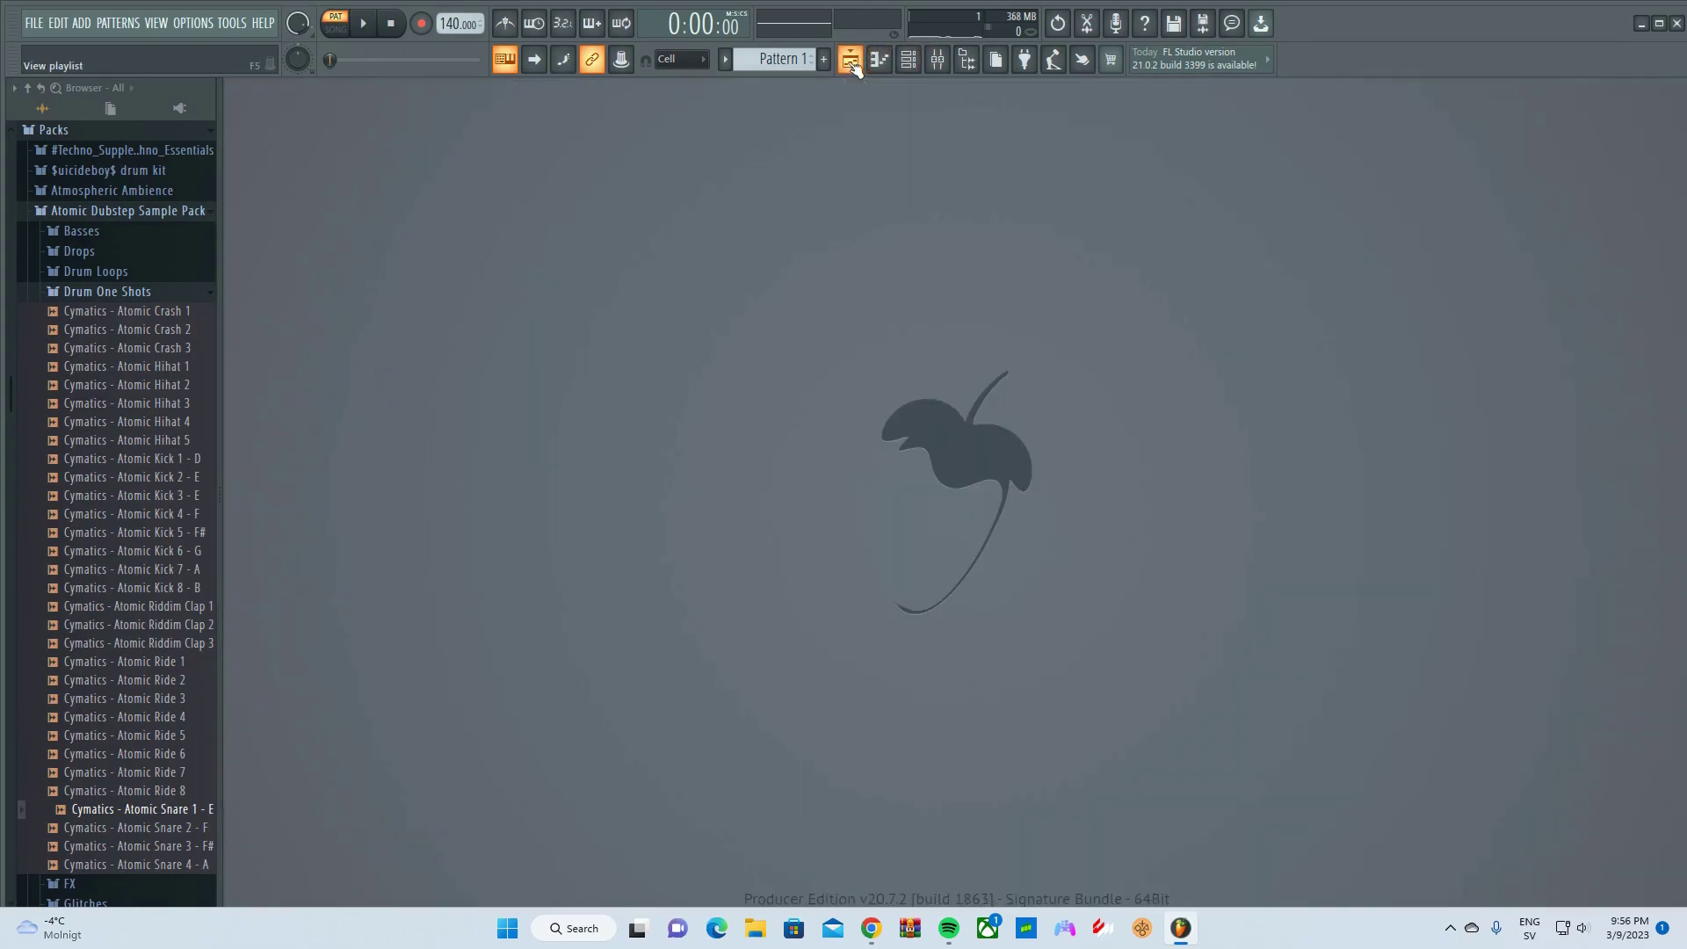
left_click(879, 59)
left_click(911, 66)
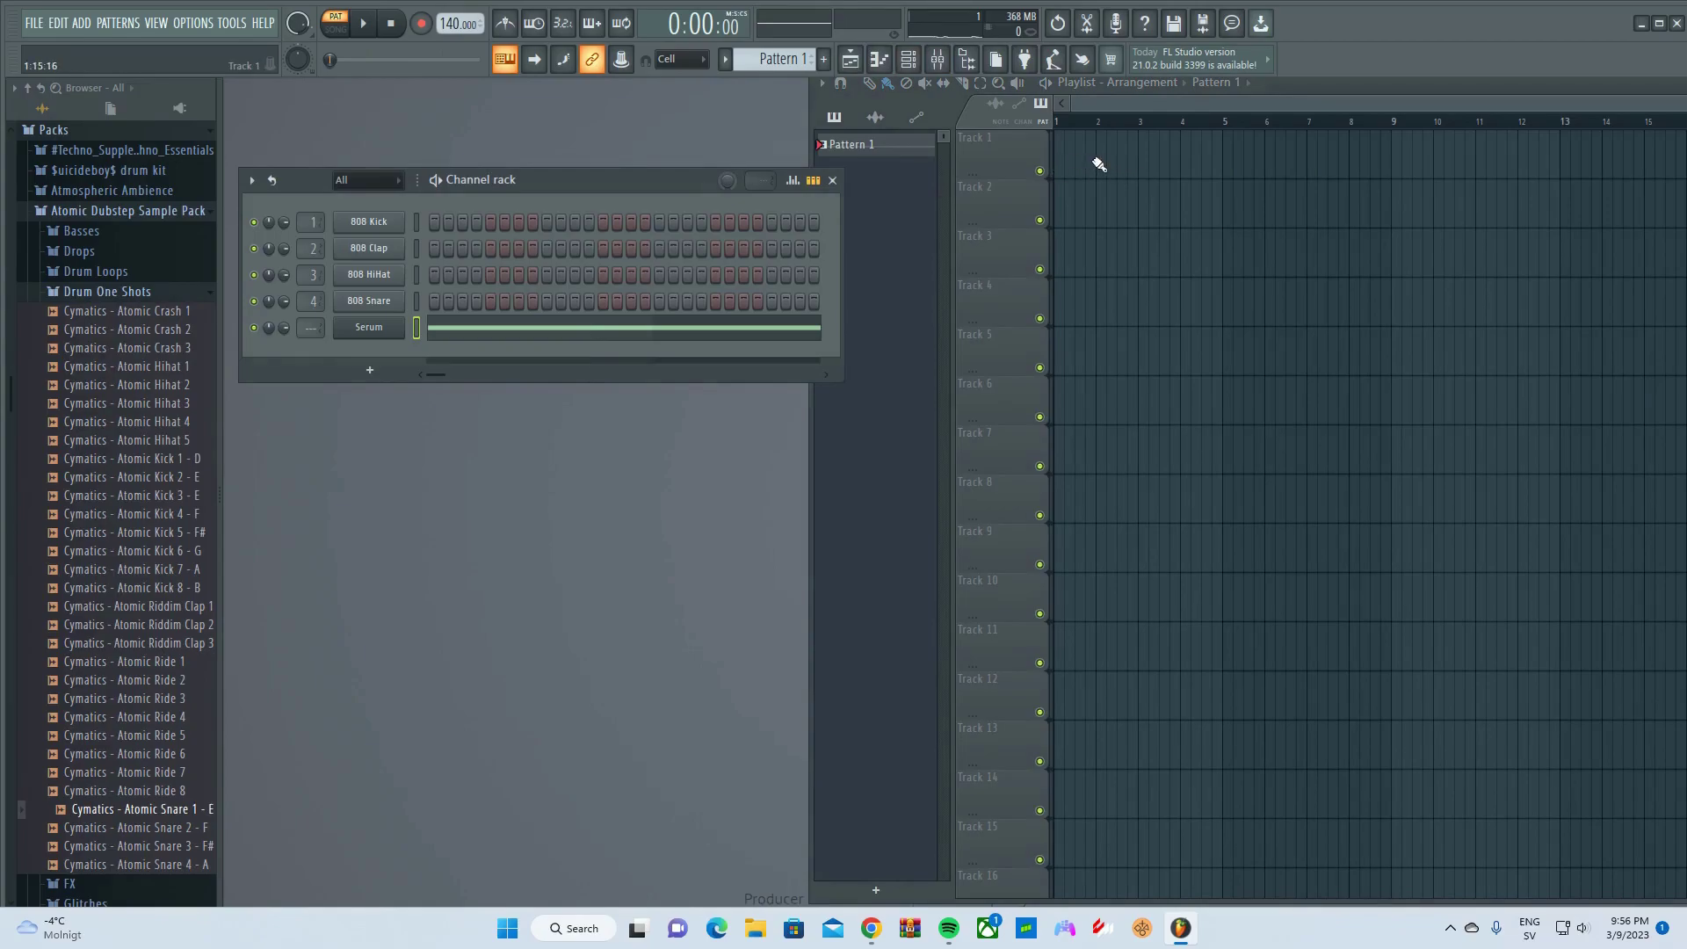
Paint Pattern 1 clips along Track 1 of the playlist
left_click_drag(1098, 164, 1498, 167)
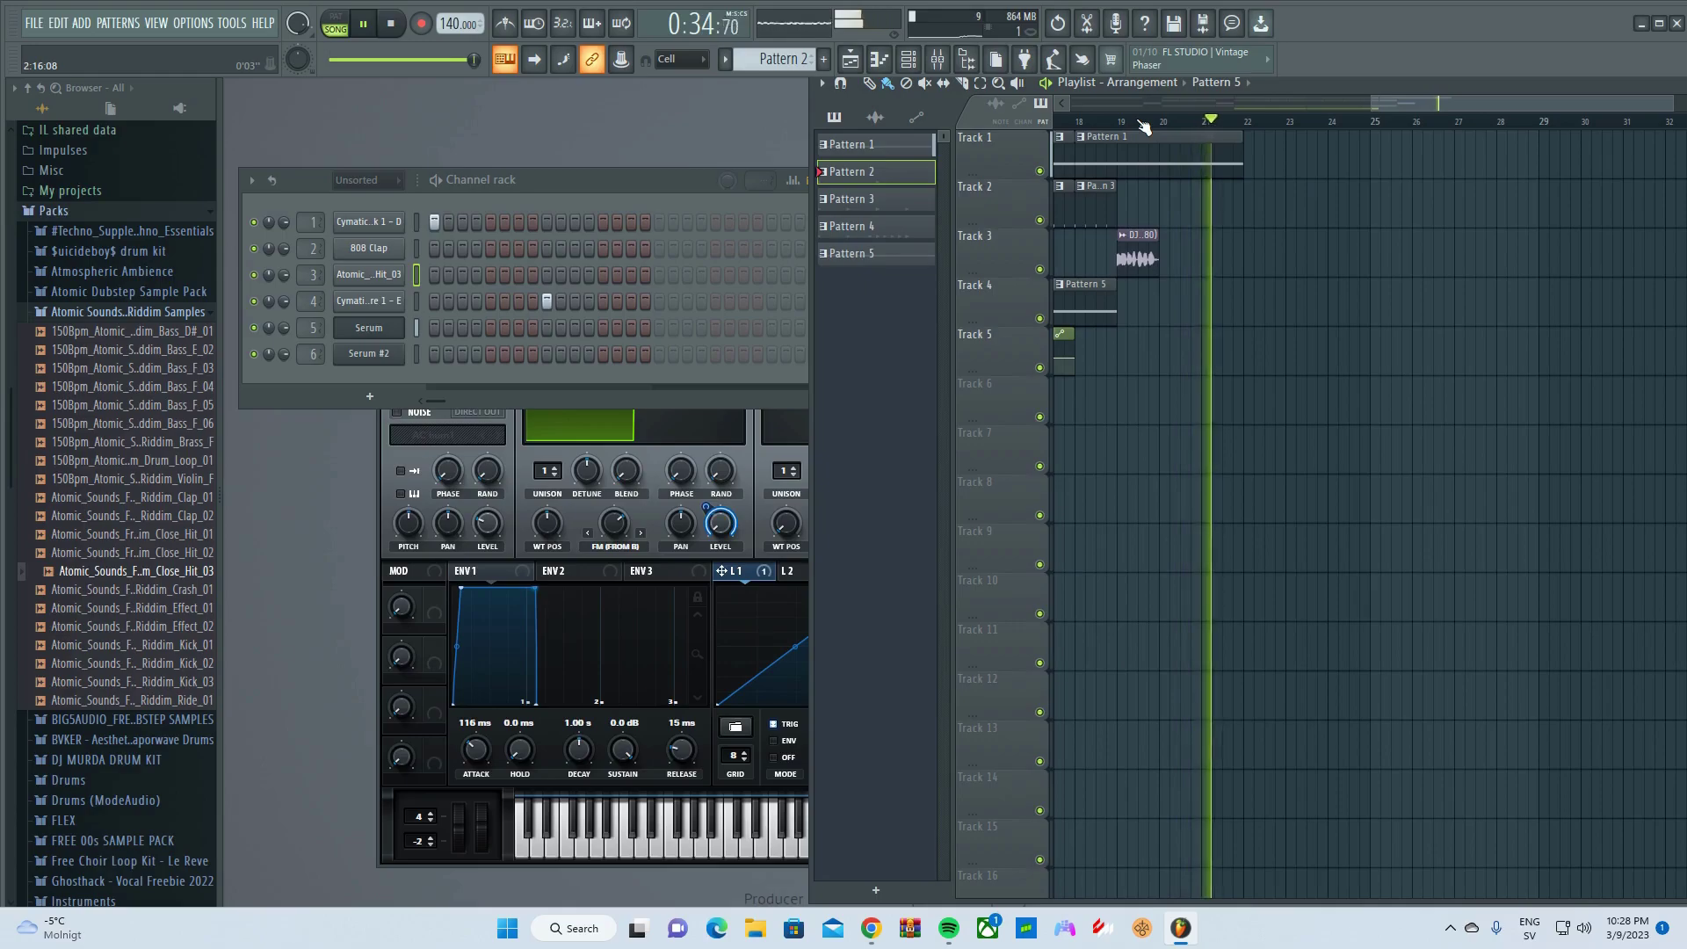
Halt the playing drop with Space
key("space")
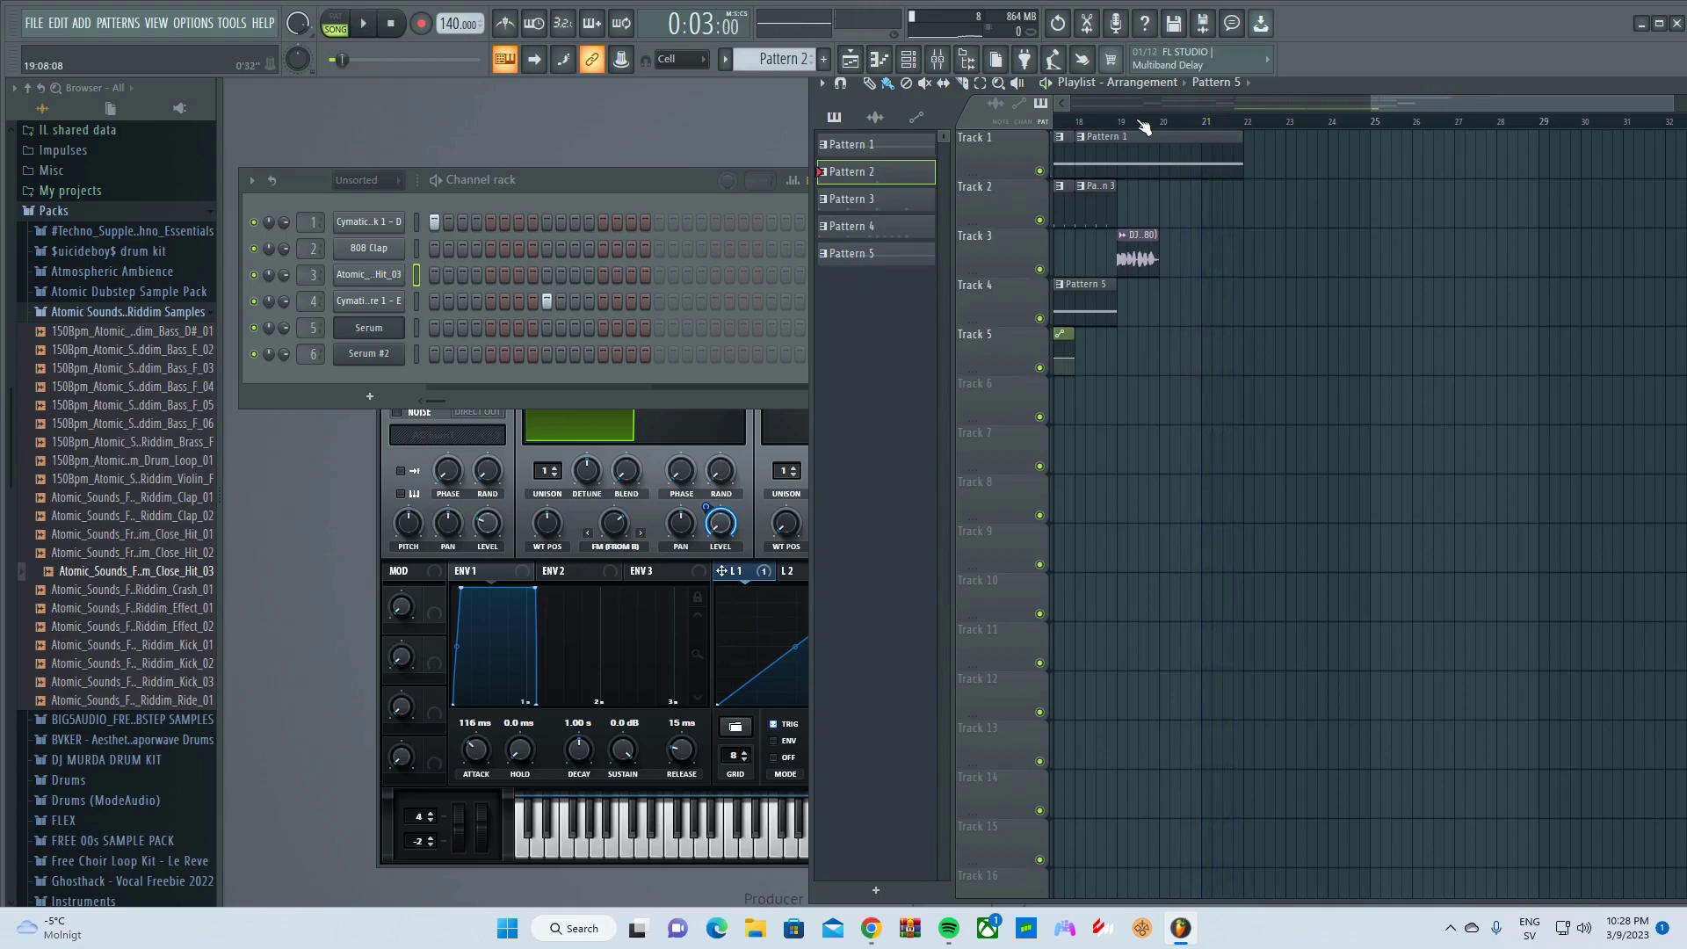